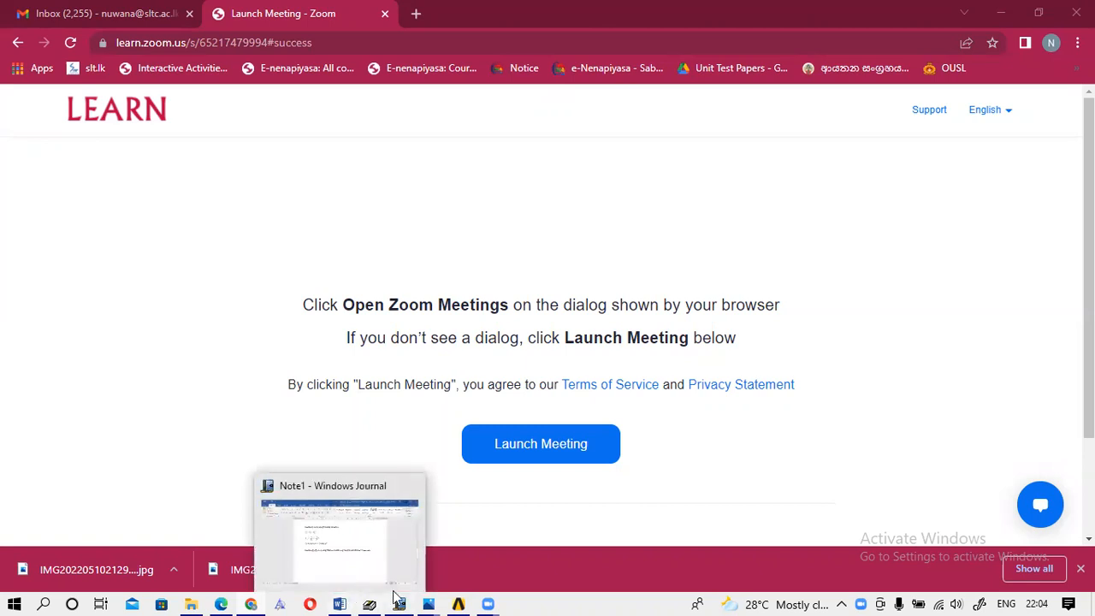
mouse_move(191, 599)
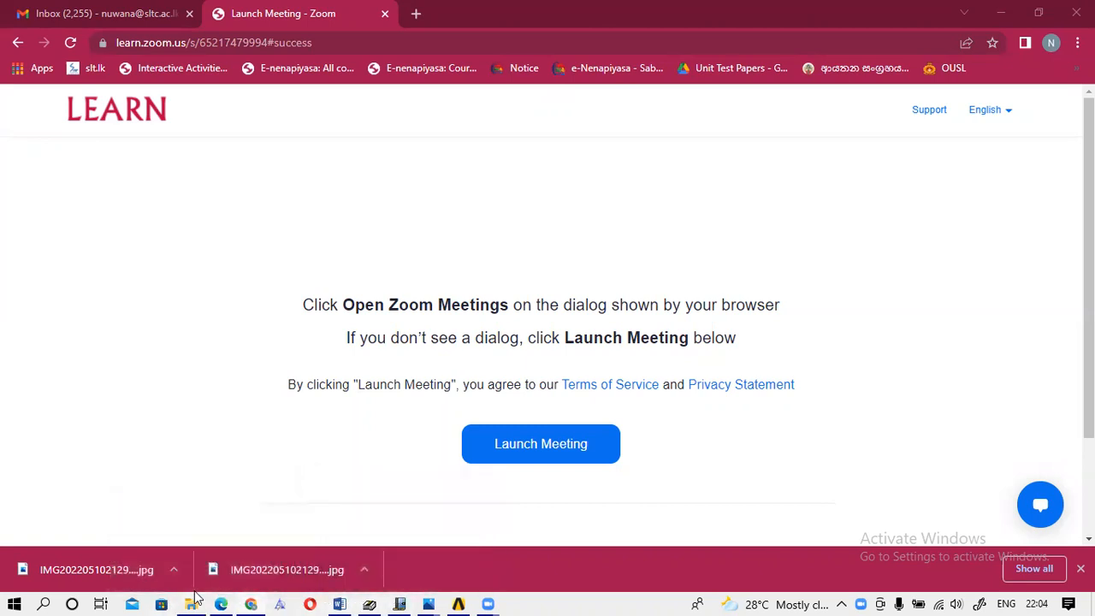
click(171, 542)
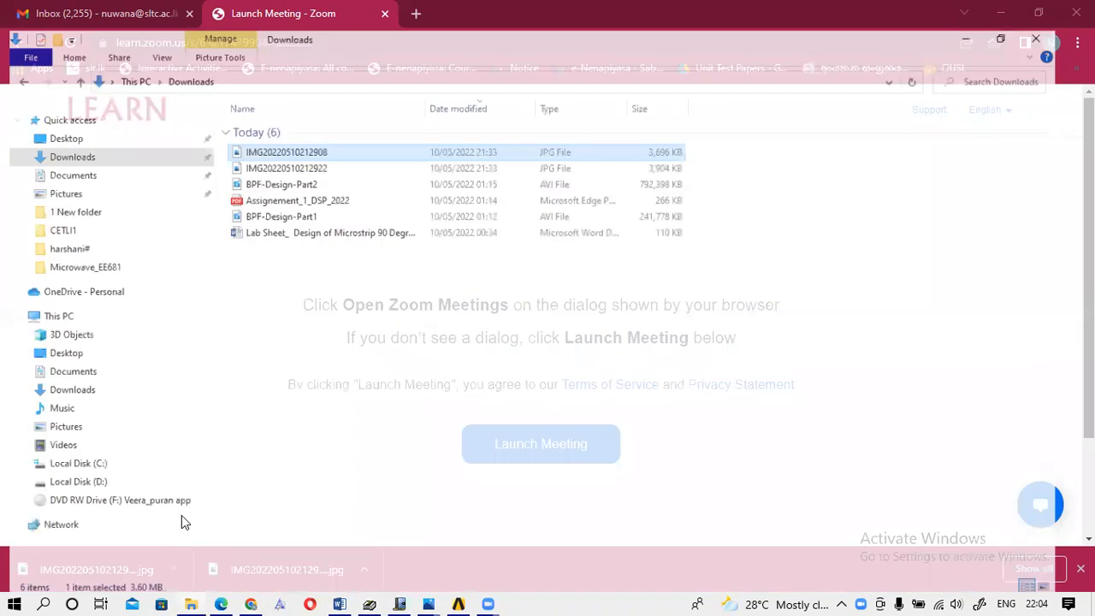
double_click(270, 126)
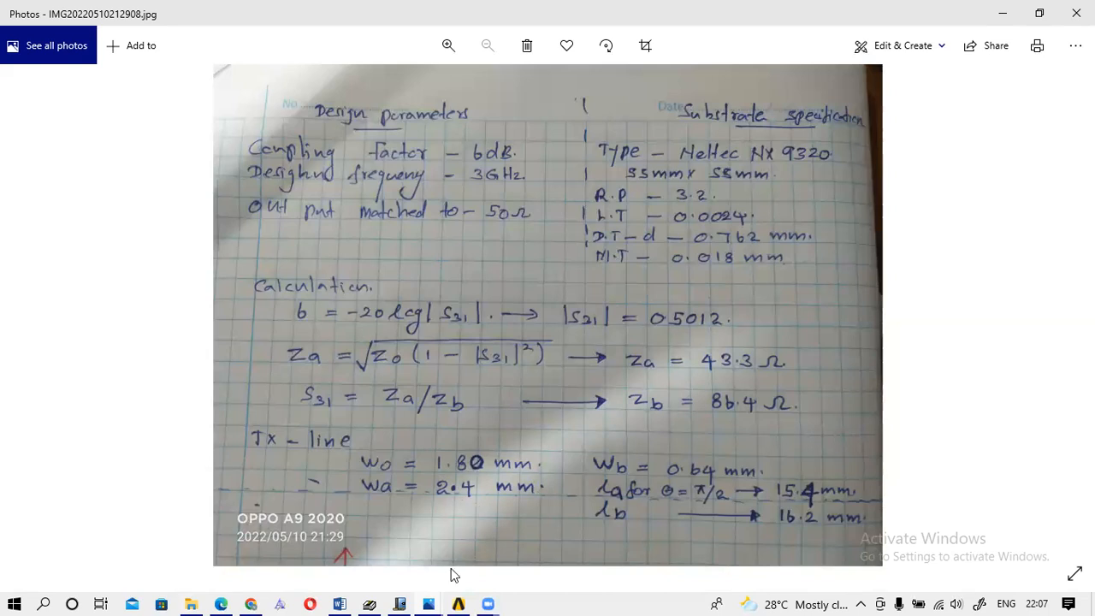
Switch to Note1 in Windows Journal and trace the outer substrate boundary of the layout sketch in red.
mouse_move(402, 597)
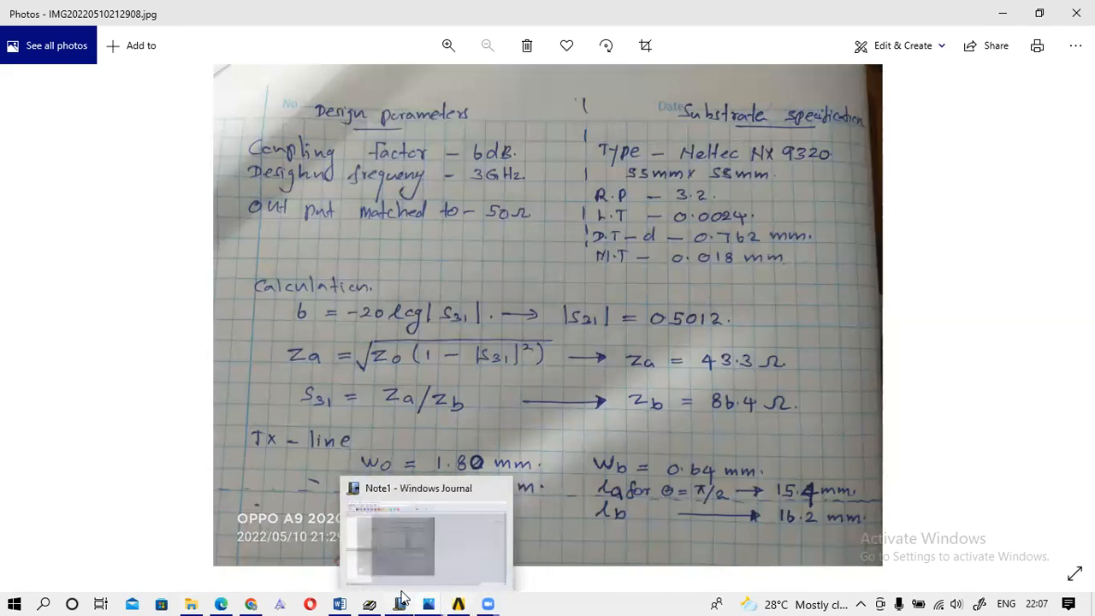
click(382, 542)
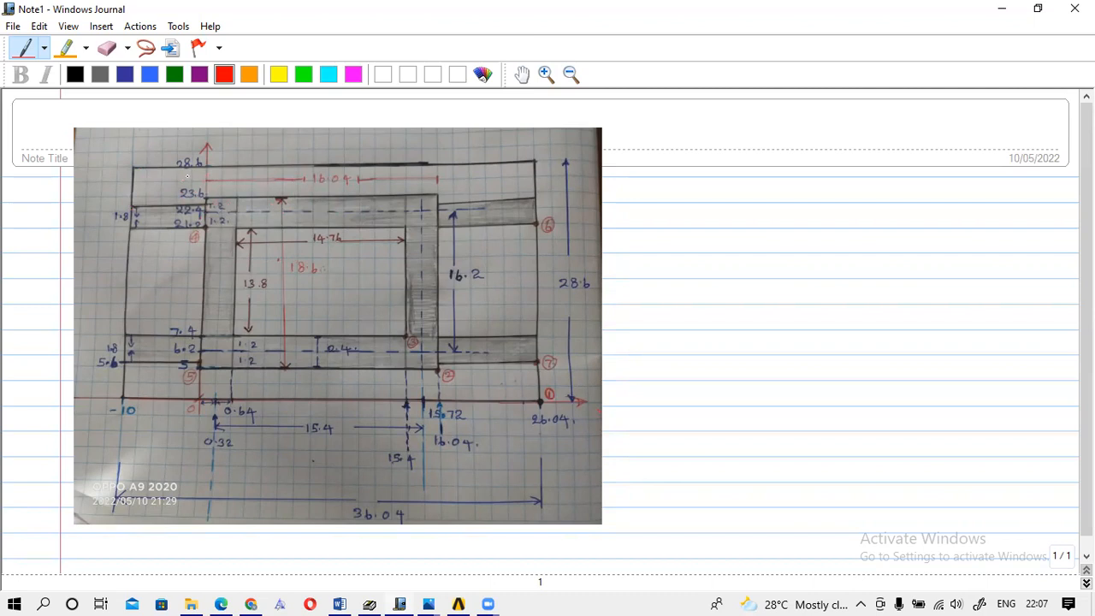
drag(141, 169, 274, 166)
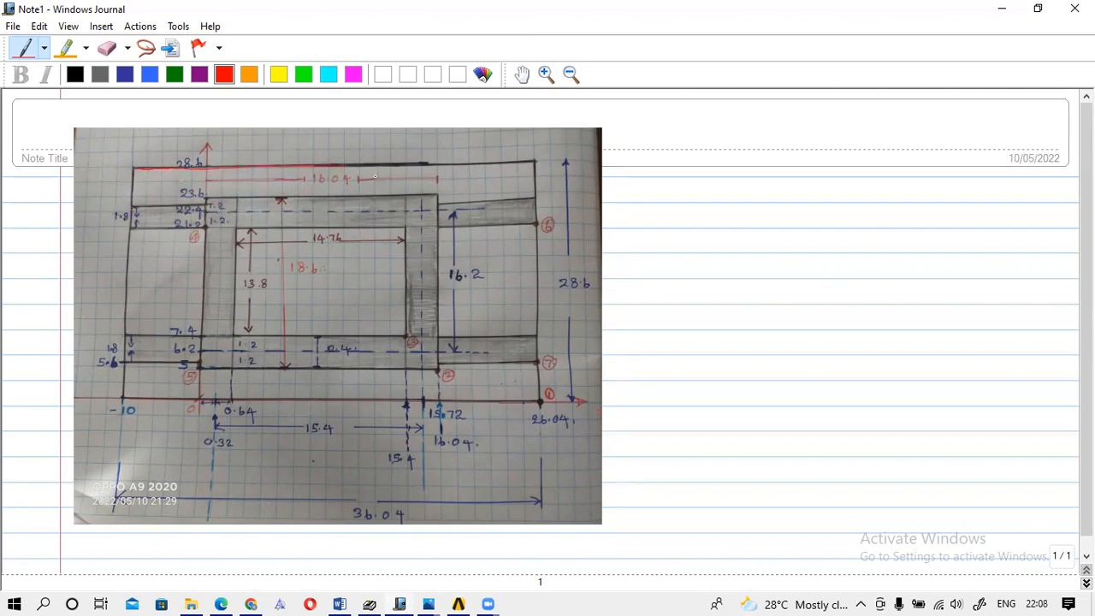
drag(370, 168, 535, 163)
drag(129, 227, 126, 263)
drag(125, 301, 117, 356)
drag(233, 397, 289, 396)
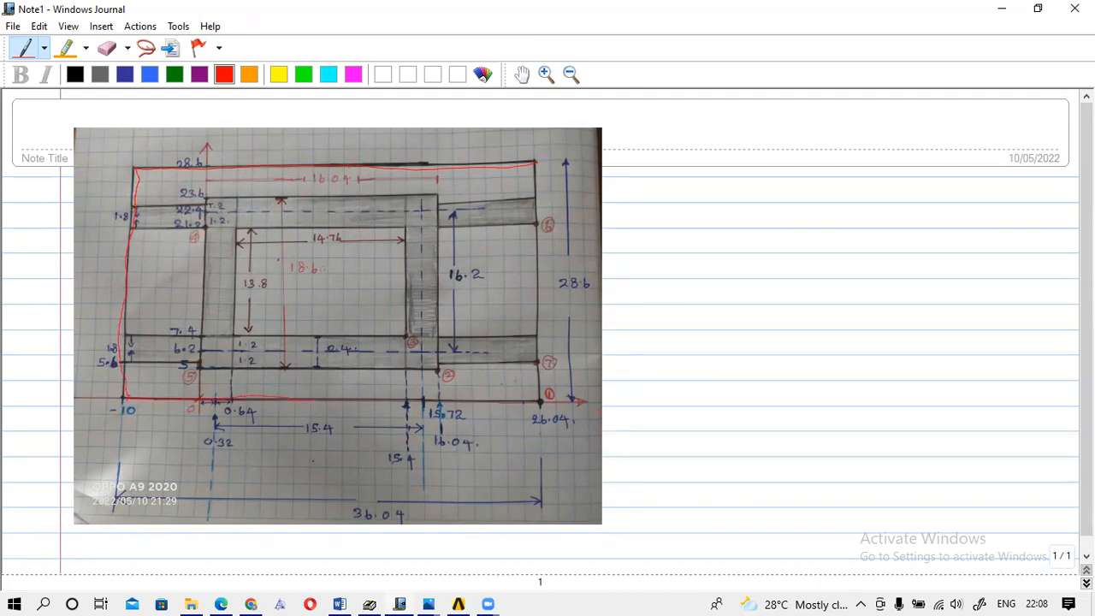
drag(471, 402, 499, 403)
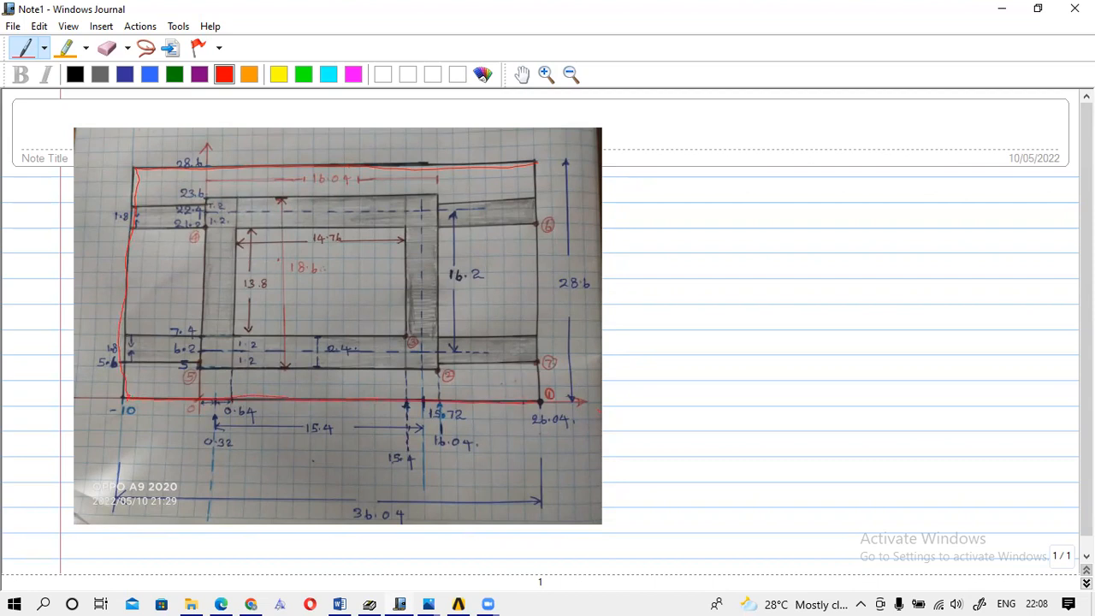
drag(531, 178, 529, 333)
Annotate the sketch in red with "mm" after 28.6, inward arrows at the upper and lower edges, and a dot at the 7.4 level.
drag(609, 287, 619, 287)
drag(395, 172, 391, 189)
mouse_move(350, 372)
mouse_down()
mouse_move(349, 389)
mouse_move(357, 382)
mouse_up()
click(198, 338)
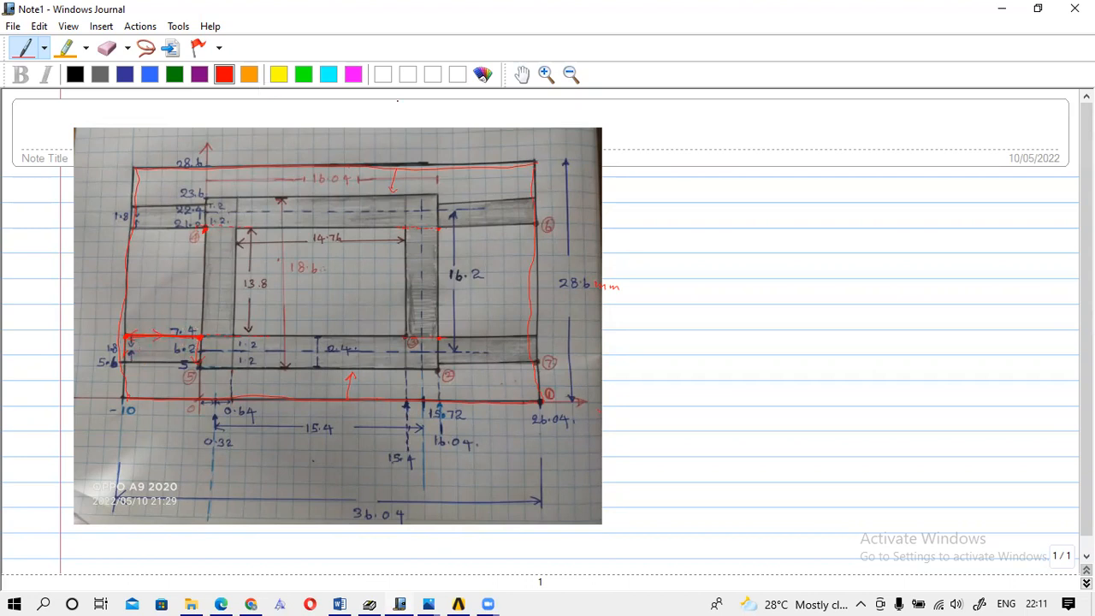
Erase the red line along the lower-left feed line's 7.4 edge and write the subtraction 7.4 - 1.8 = 5.6 beside the sketch.
click(106, 48)
mouse_move(131, 356)
mouse_down()
mouse_move(168, 333)
mouse_move(196, 364)
mouse_move(166, 350)
mouse_move(182, 328)
mouse_up()
click(24, 48)
click(101, 296)
drag(105, 294, 107, 306)
drag(107, 309, 119, 313)
drag(113, 313, 112, 308)
mouse_move(647, 191)
mouse_down()
mouse_move(650, 202)
mouse_move(676, 198)
mouse_move(666, 225)
mouse_move(673, 217)
mouse_move(692, 230)
mouse_move(655, 255)
mouse_move(672, 253)
mouse_up()
click(658, 202)
click(664, 254)
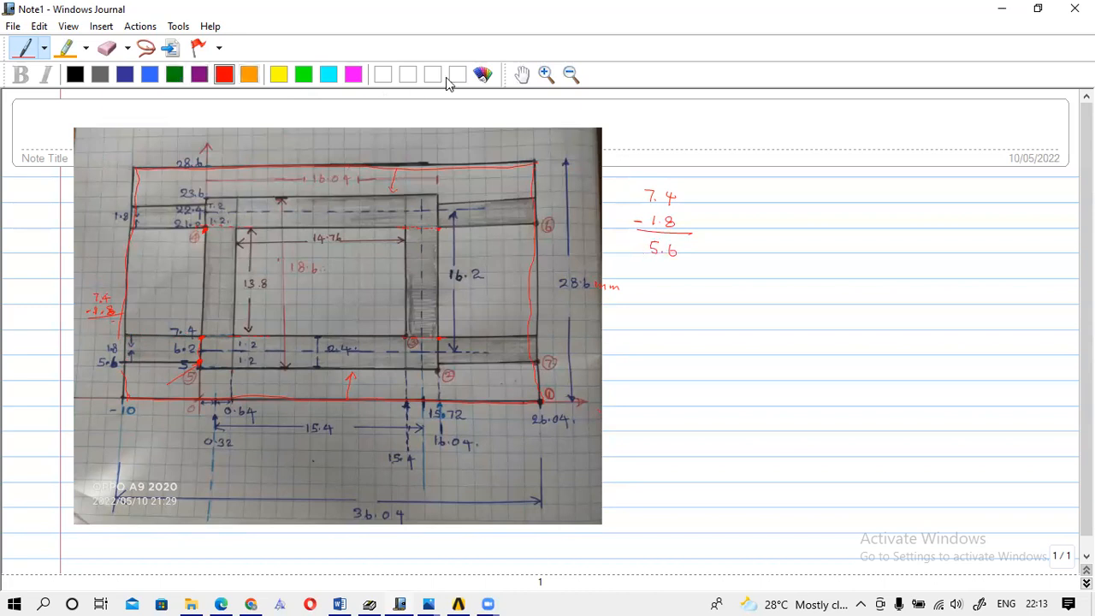
Erase stray red strokes and annotate the lower-left feed line with its corner (-10, 5.6) and its 10 mm and 1.8 mm dimensions.
click(107, 48)
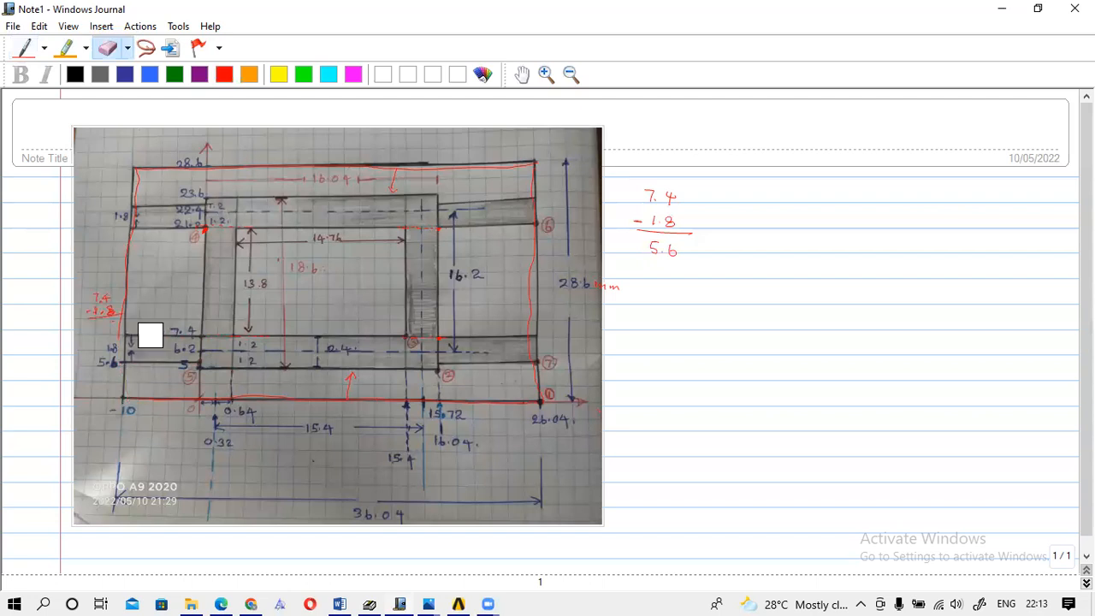
drag(117, 319, 120, 311)
click(23, 50)
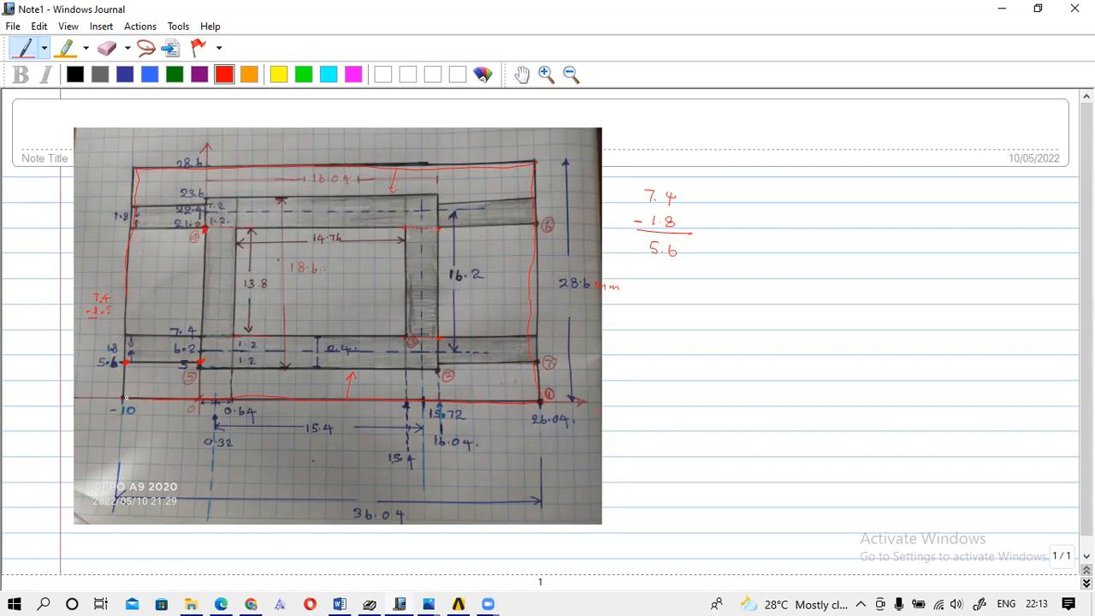
drag(105, 386, 115, 376)
mouse_move(120, 388)
mouse_down()
mouse_move(137, 398)
mouse_move(83, 396)
mouse_up()
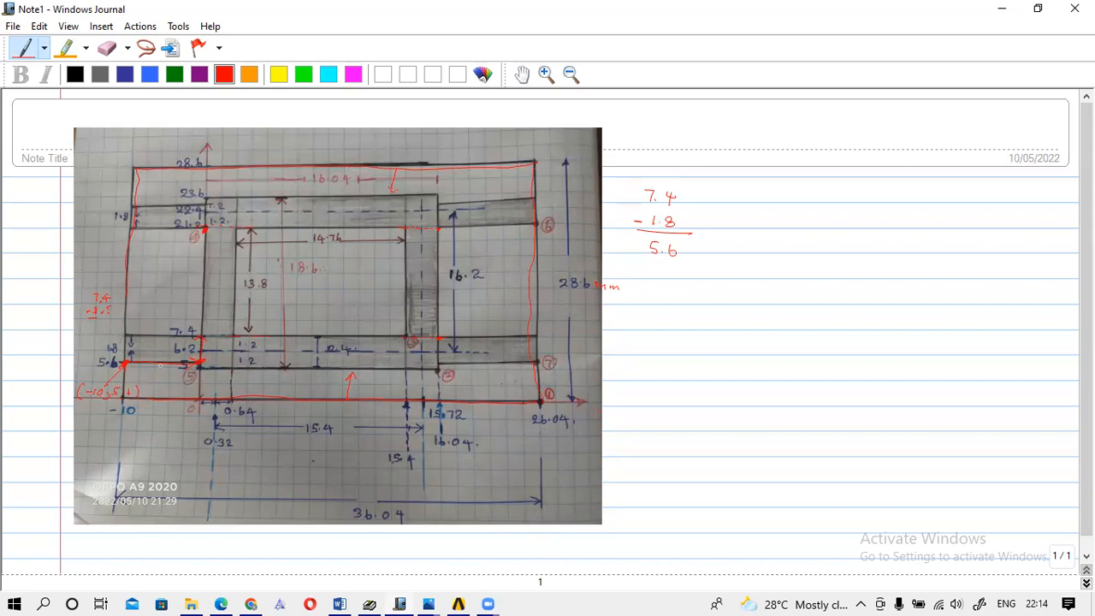
drag(153, 373, 160, 372)
mouse_move(166, 318)
mouse_down()
mouse_move(172, 334)
mouse_move(156, 314)
mouse_move(166, 313)
mouse_up()
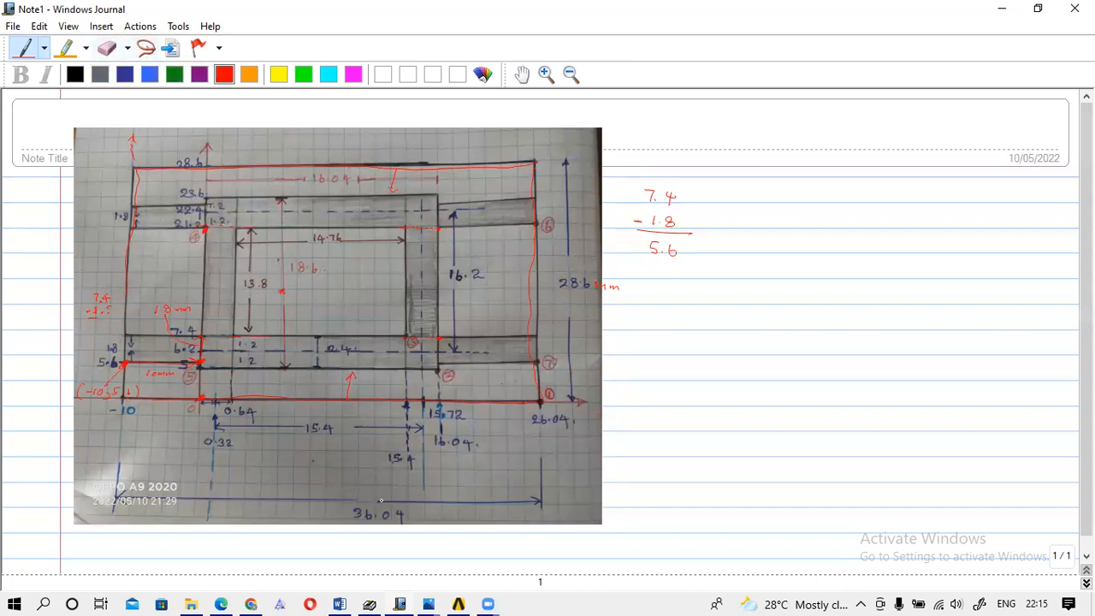
Switch to ANSYS Electronics Desktop and insert an HFSS design into Project4.
mouse_move(458, 598)
click(451, 558)
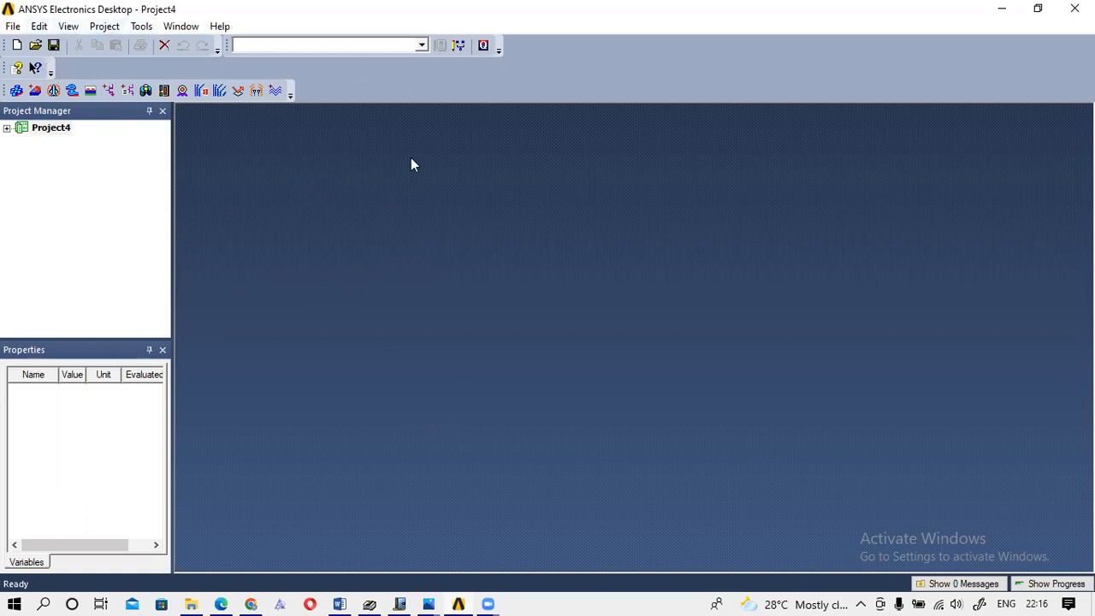
click(104, 26)
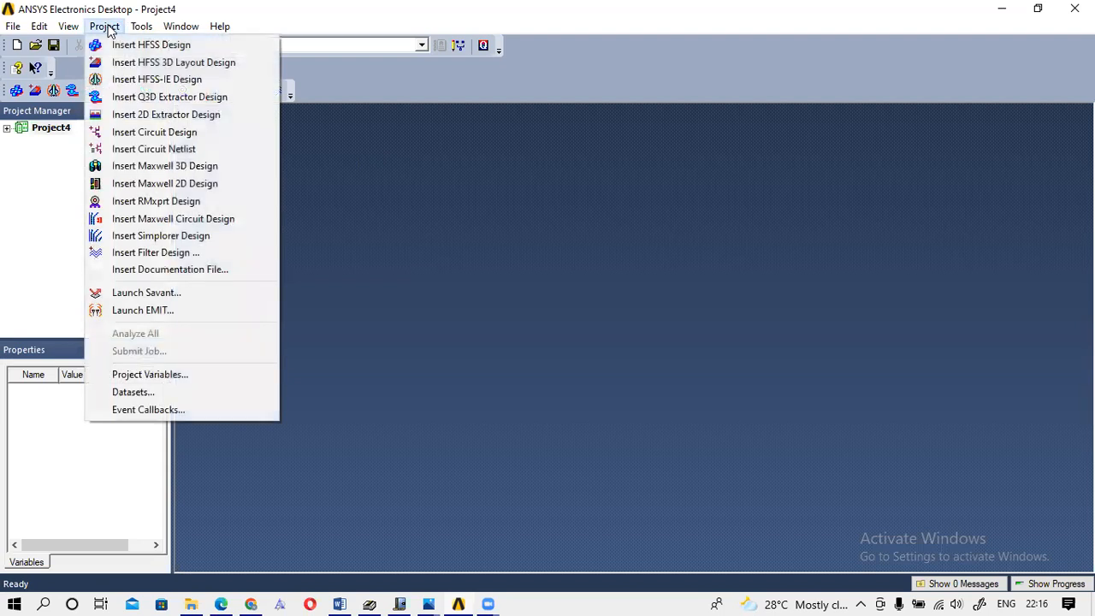
mouse_move(142, 27)
mouse_move(105, 28)
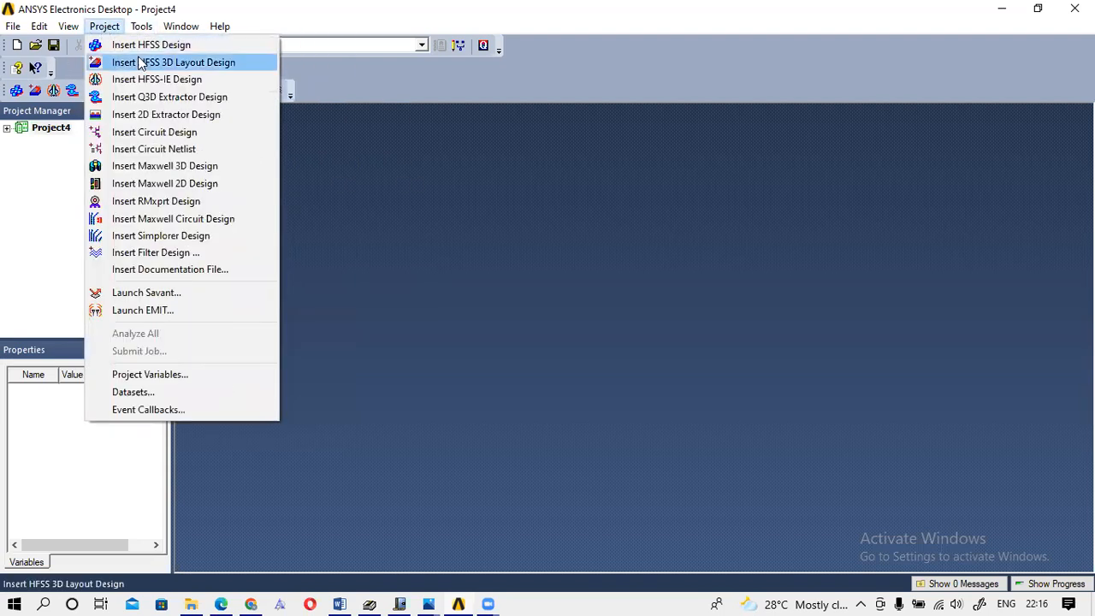
click(133, 47)
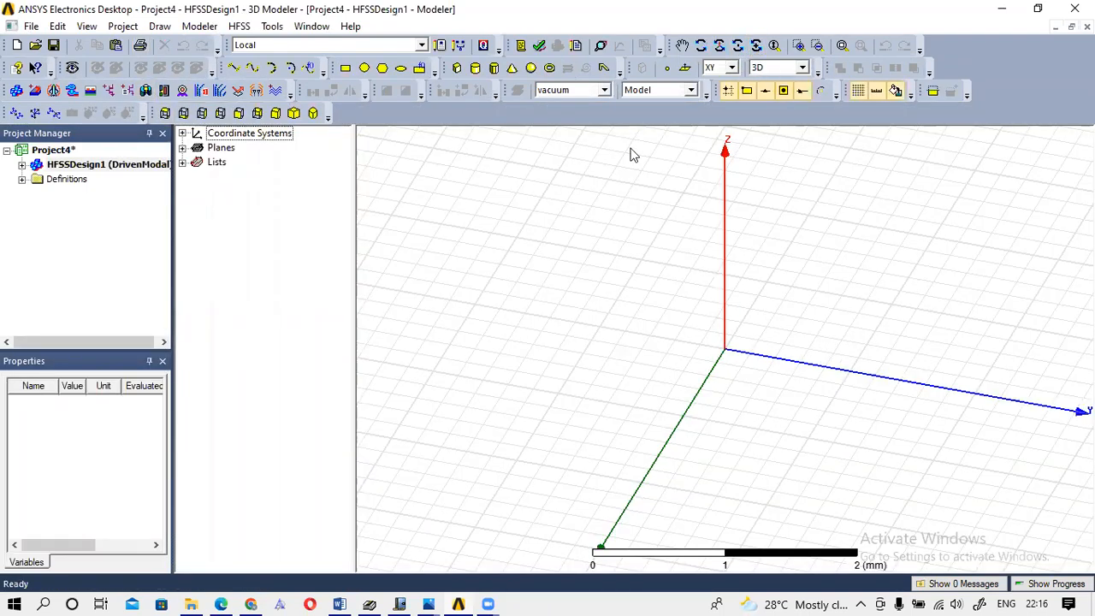
Draw a rectangle on the XY plane about 1 mm by 1.6 mm, with one corner at the origin.
click(344, 68)
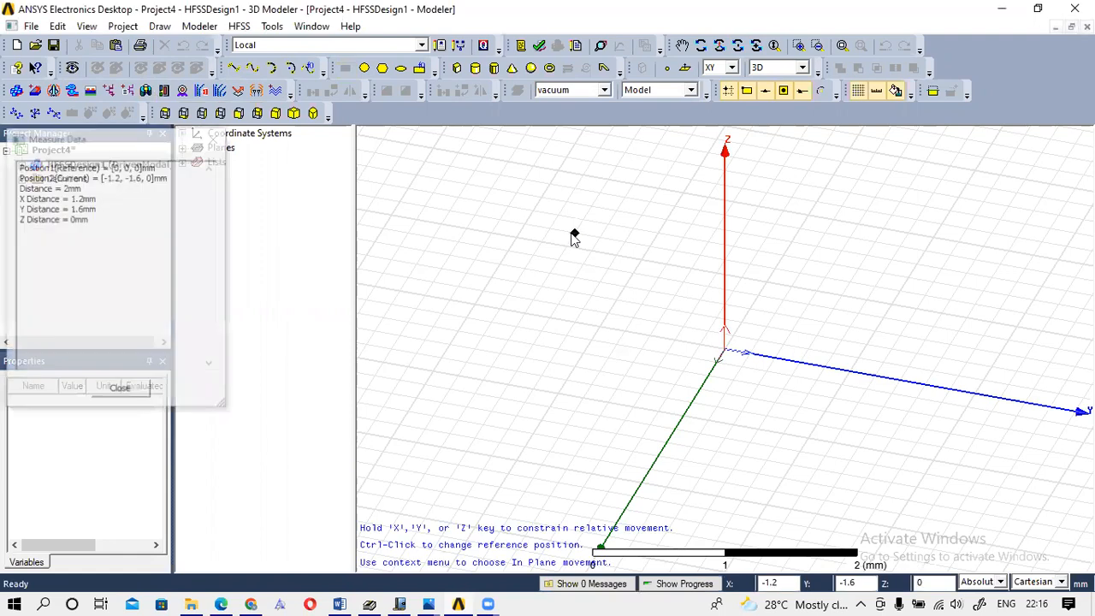
click(879, 451)
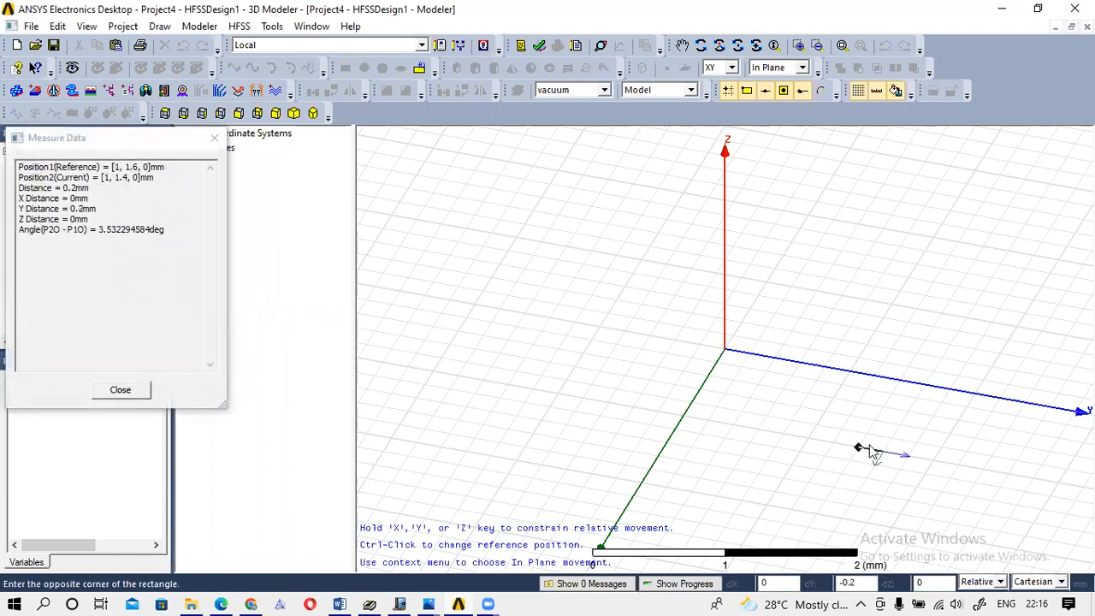
click(724, 350)
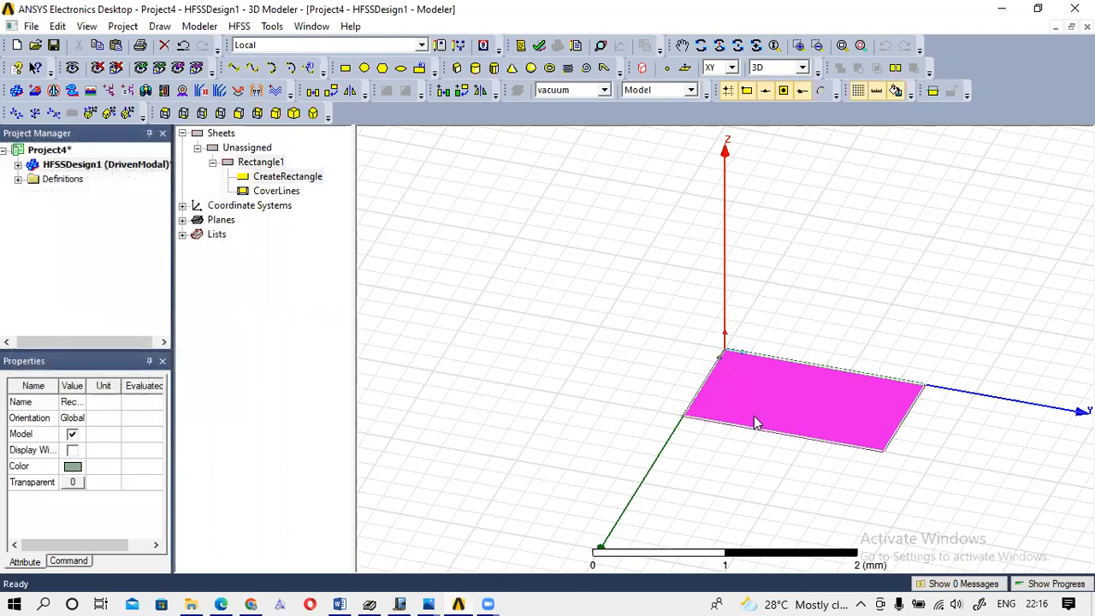
Rotate the 3D view around the model, pan back to the rectangle and fit it in the view.
click(754, 46)
drag(702, 248, 904, 346)
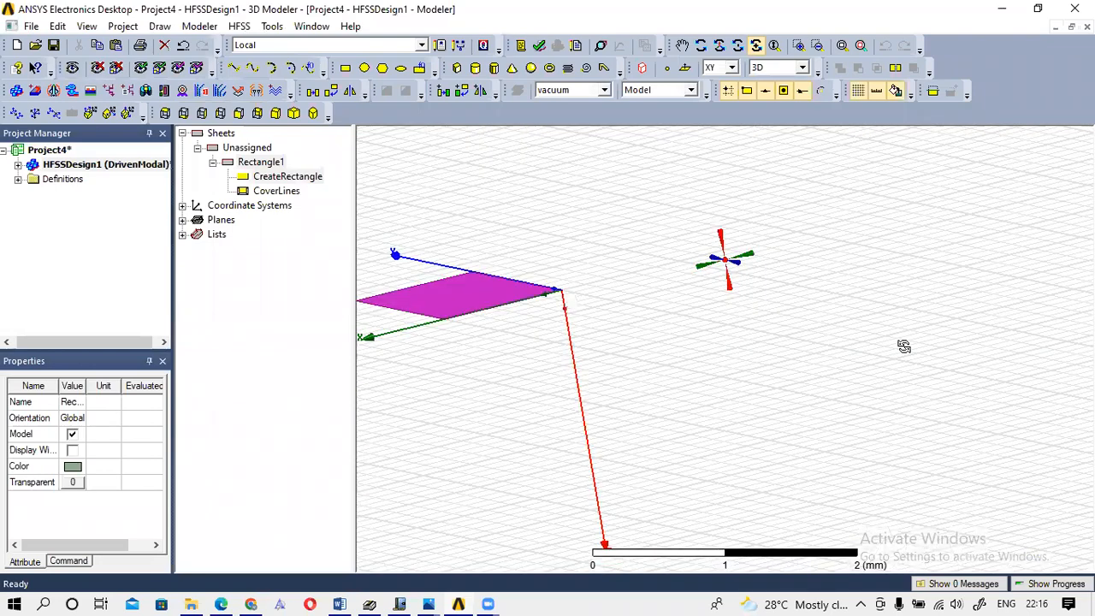
drag(833, 288, 728, 289)
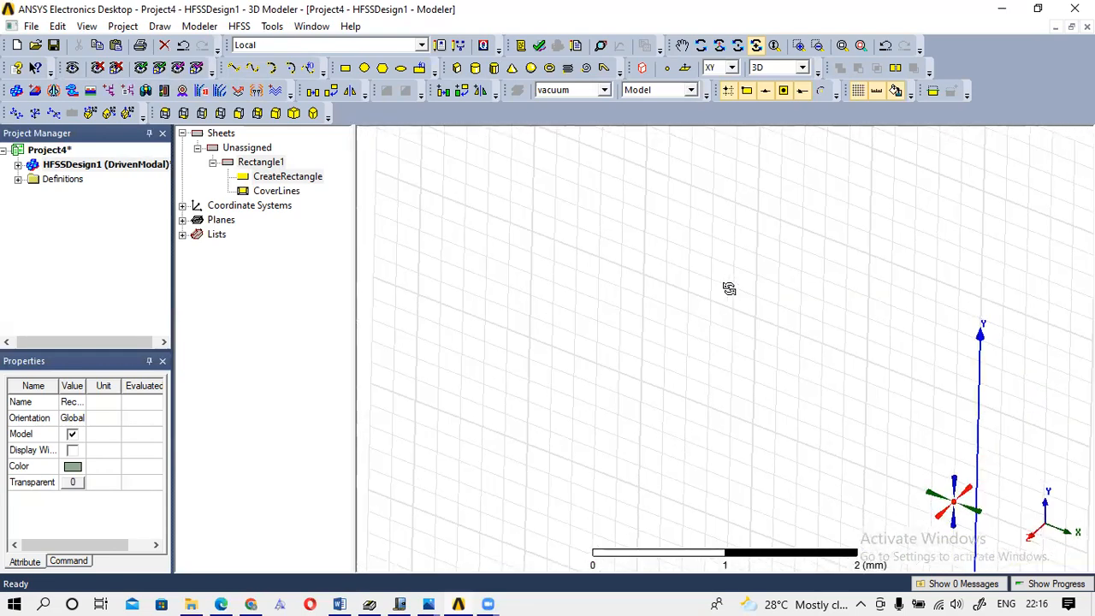
drag(982, 442, 906, 342)
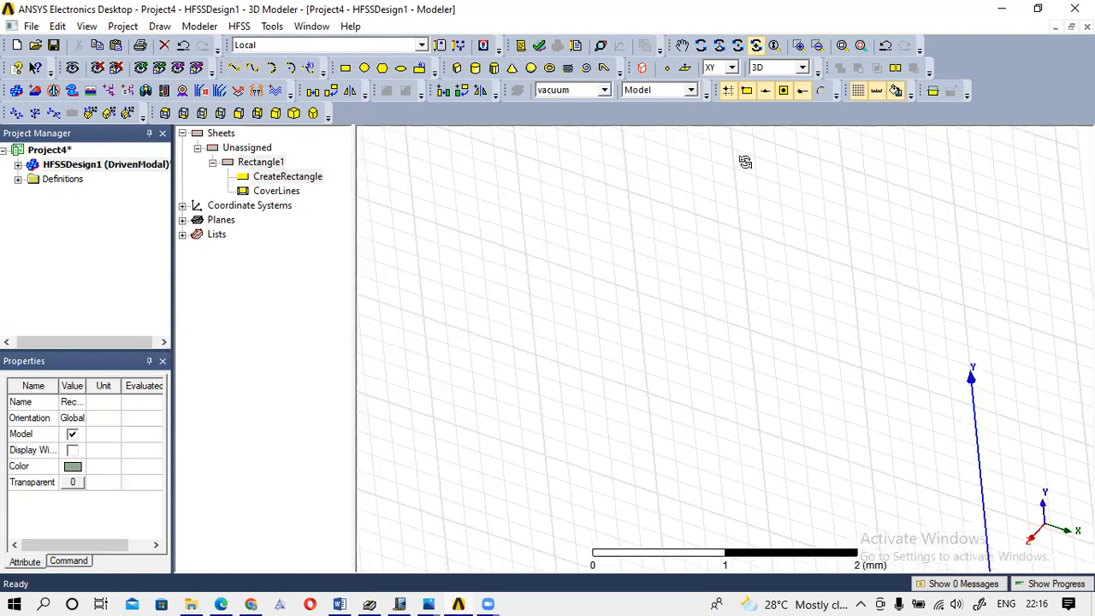
click(682, 44)
drag(876, 443, 586, 203)
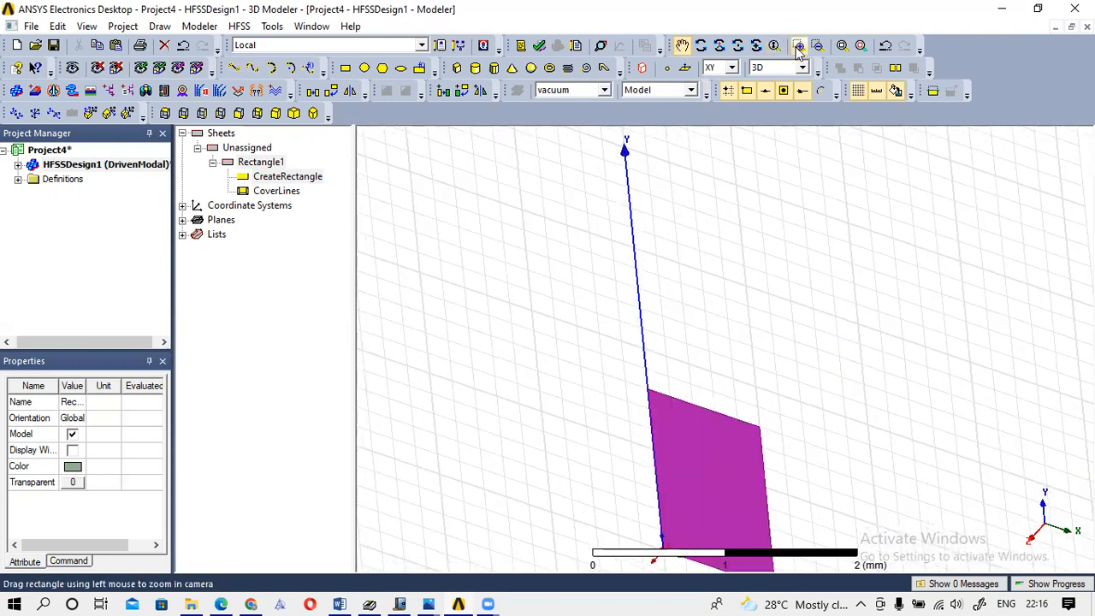
click(860, 45)
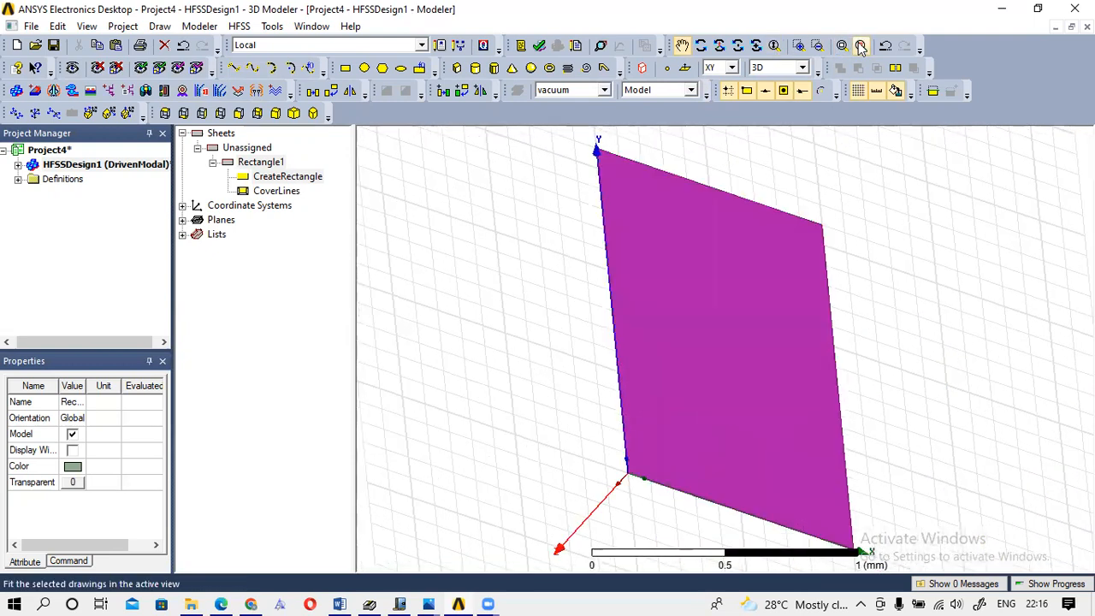
drag(767, 276, 747, 279)
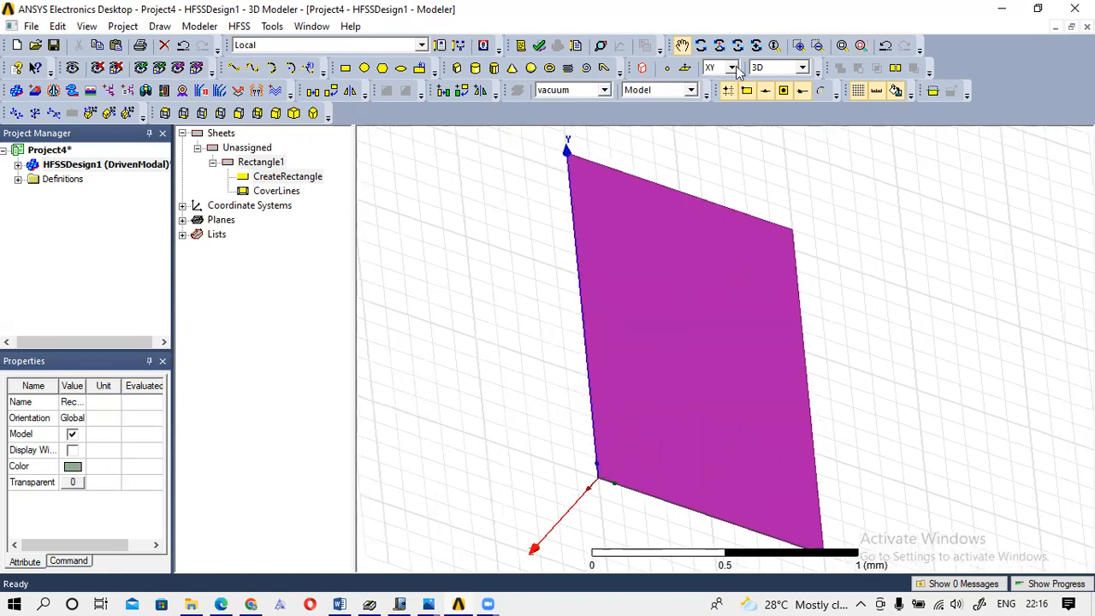
Try the different rotation modes to bring the XY plane nearly face-on, and zoom out around the rectangle.
click(756, 46)
drag(750, 224, 552, 222)
click(701, 47)
drag(652, 148, 835, 274)
click(719, 47)
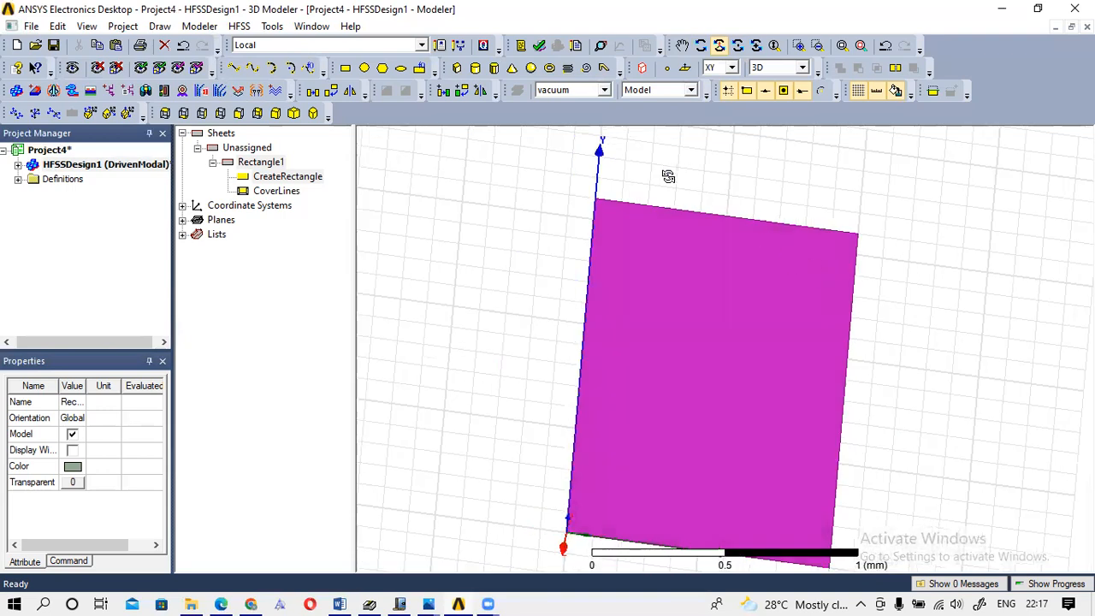
click(700, 45)
drag(642, 225, 632, 161)
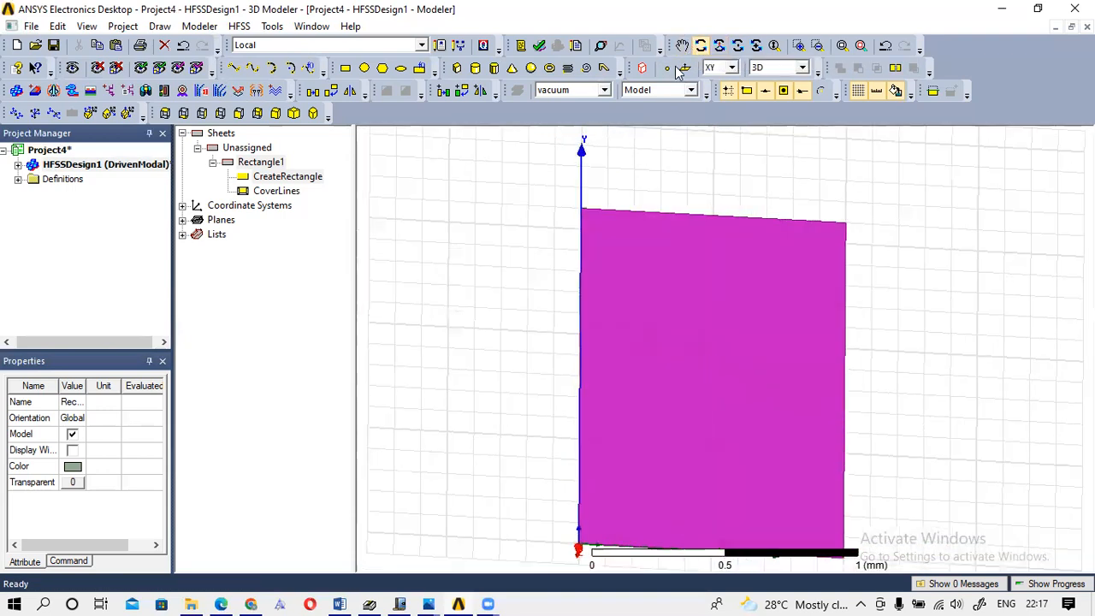
scroll(758, 205, down, 5)
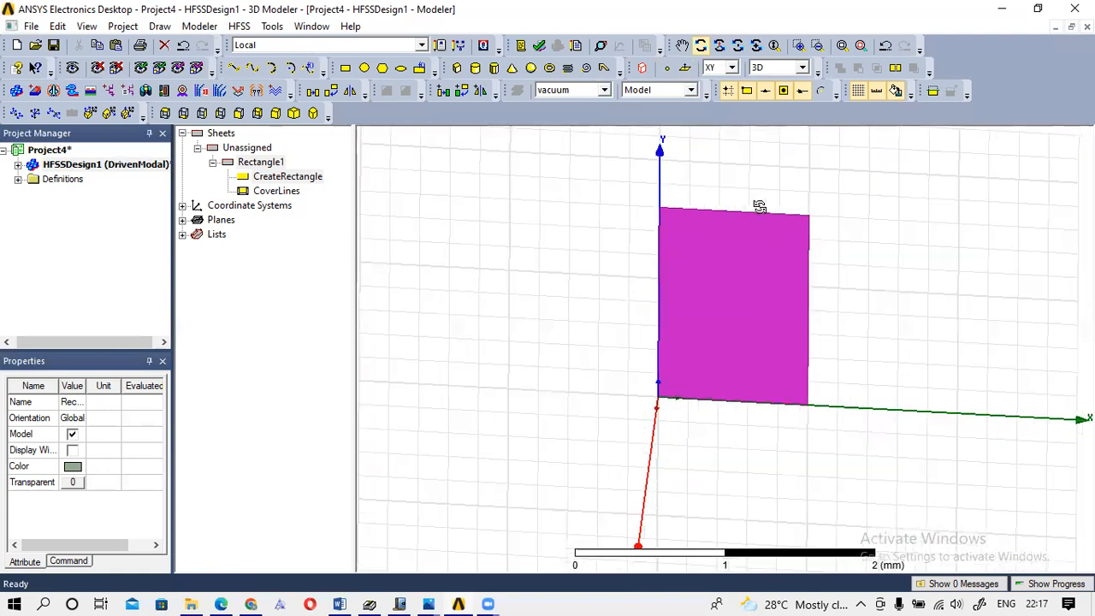
scroll(757, 205, down, 1)
click(699, 48)
click(720, 240)
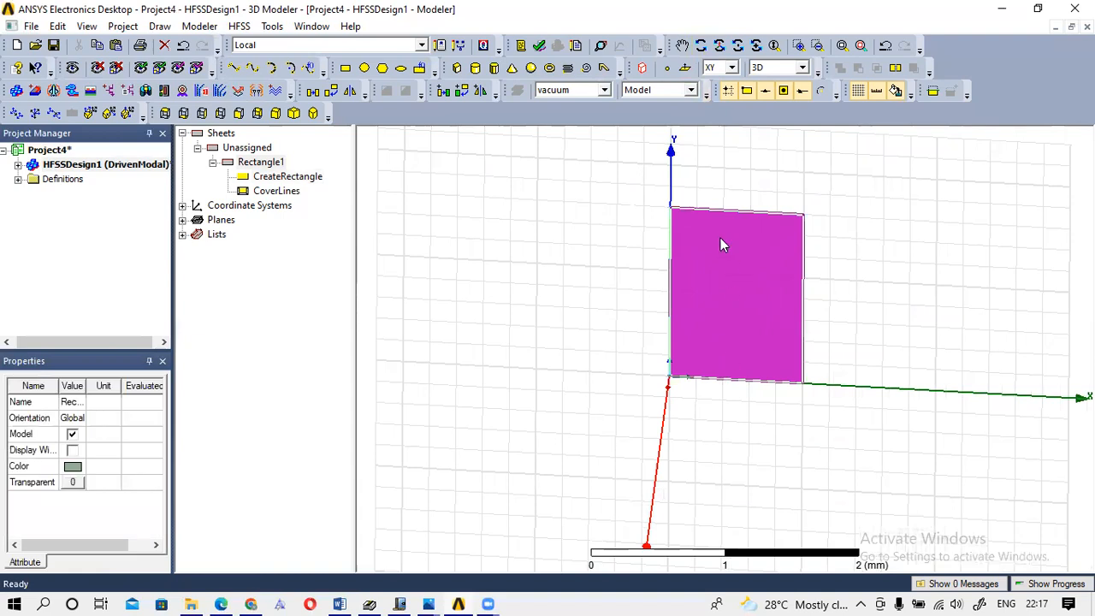
click(700, 45)
mouse_move(701, 156)
mouse_down()
mouse_move(673, 155)
mouse_move(700, 157)
mouse_move(729, 184)
mouse_up()
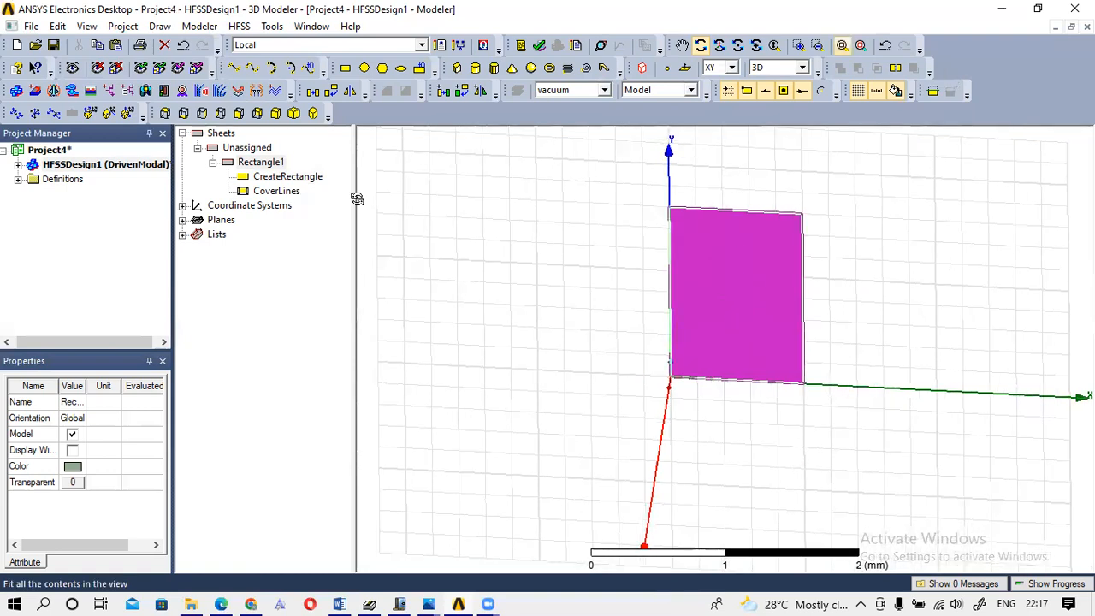
Change the rectangle's colour to light yellow (255, 255, 128) and deselect it.
double_click(261, 162)
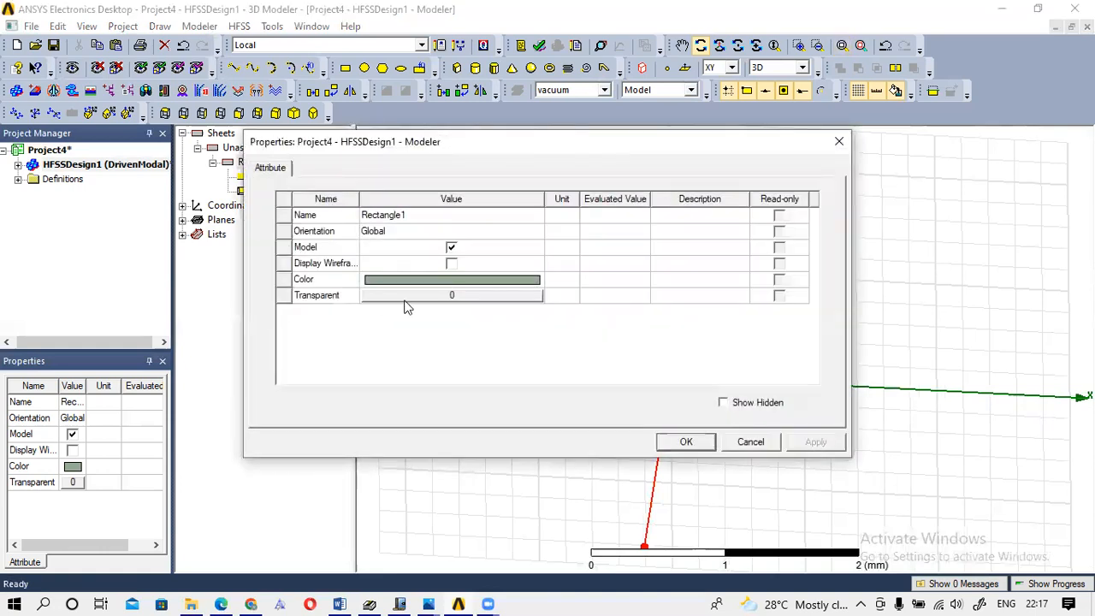
click(405, 279)
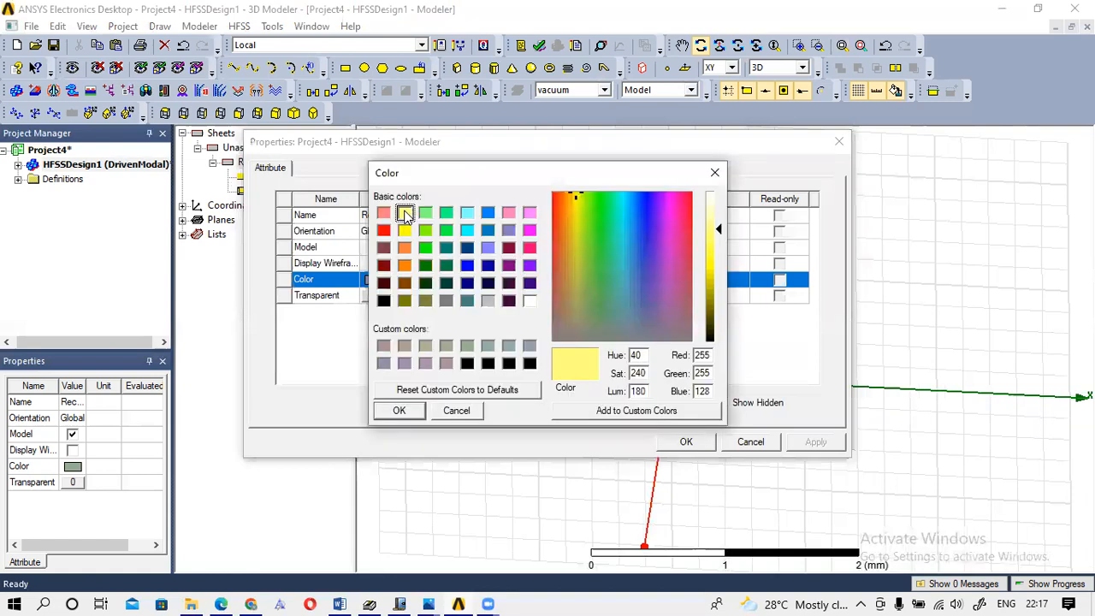
click(399, 411)
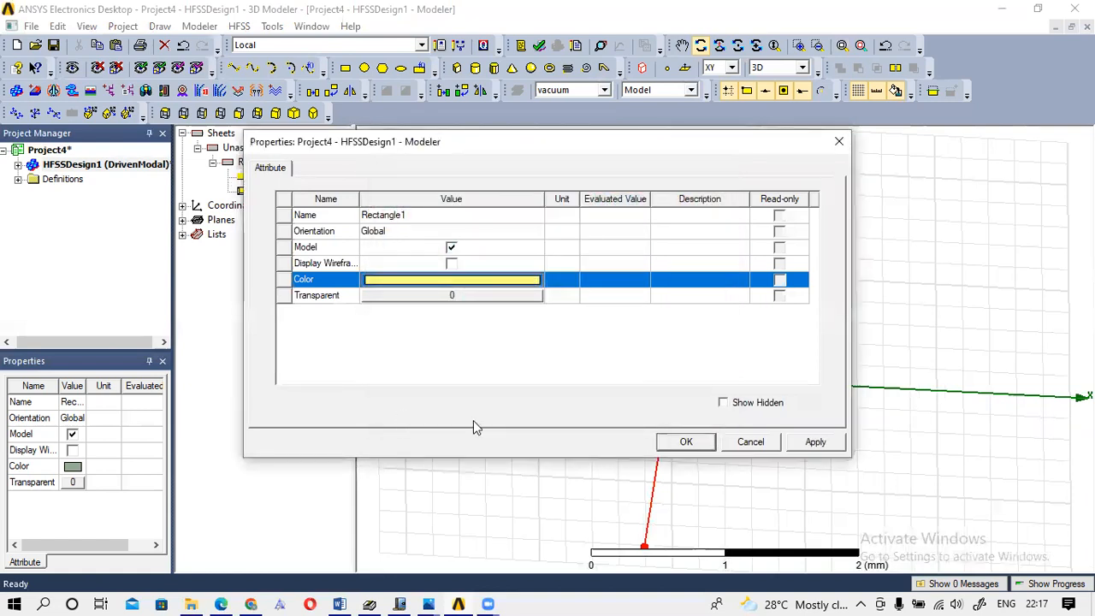
click(688, 442)
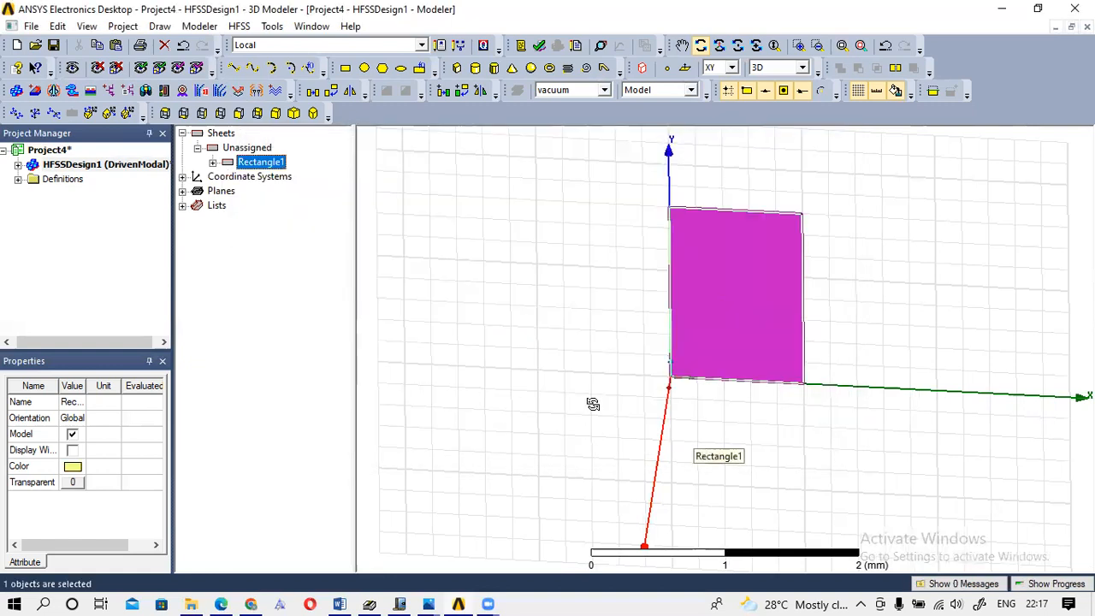
click(552, 184)
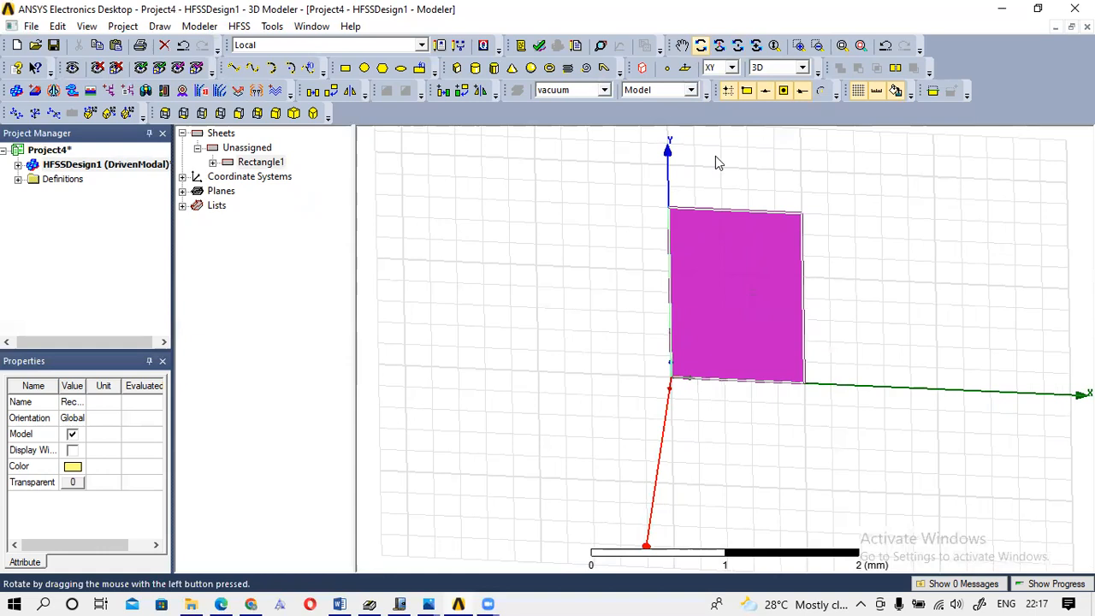
click(750, 178)
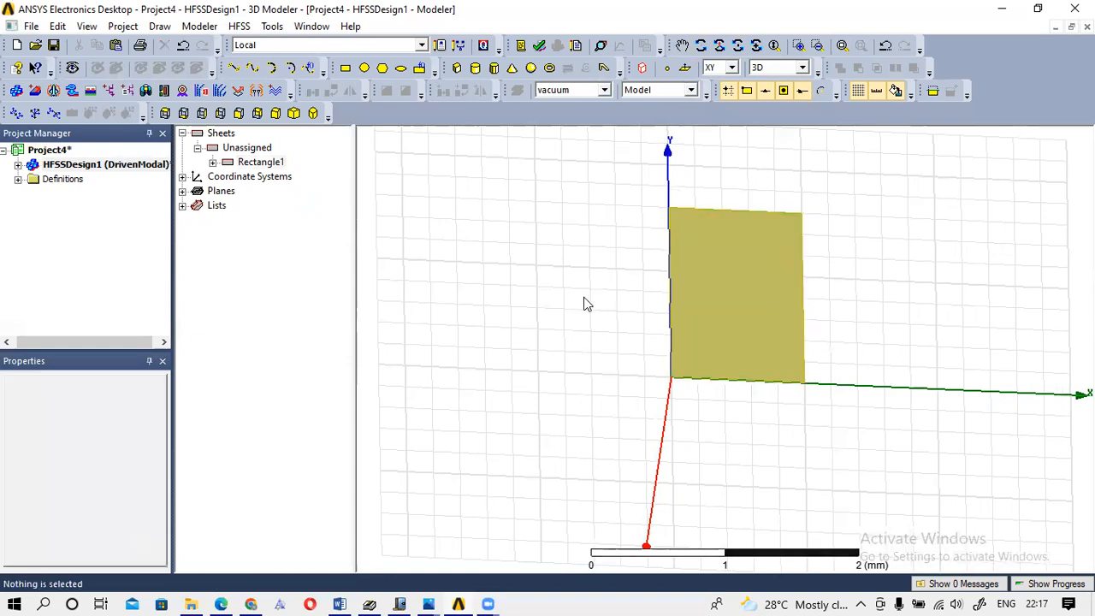
click(269, 165)
double_click(270, 164)
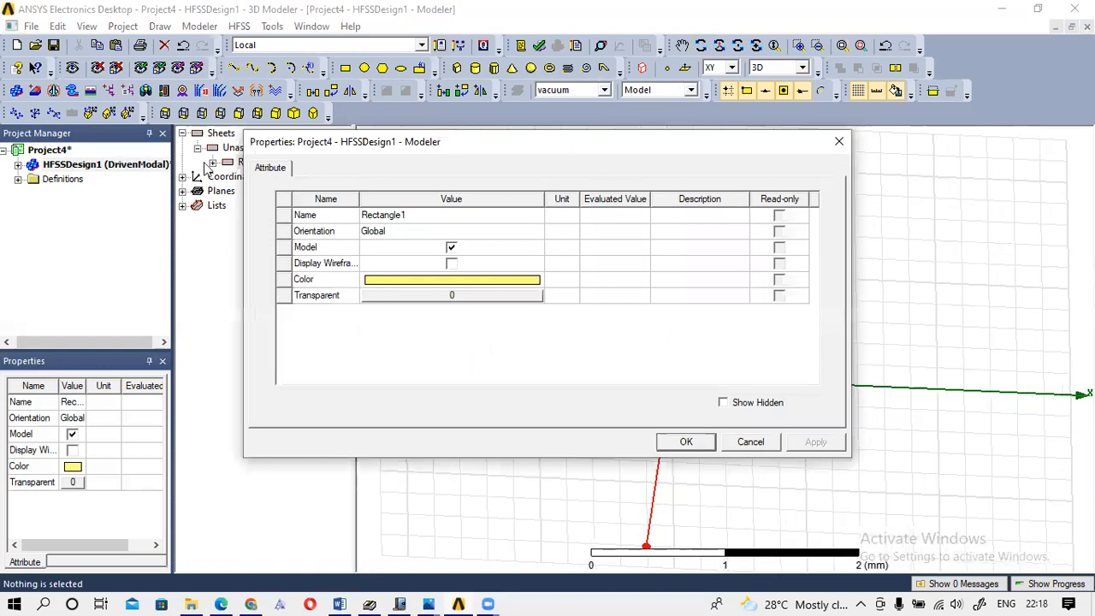
click(839, 141)
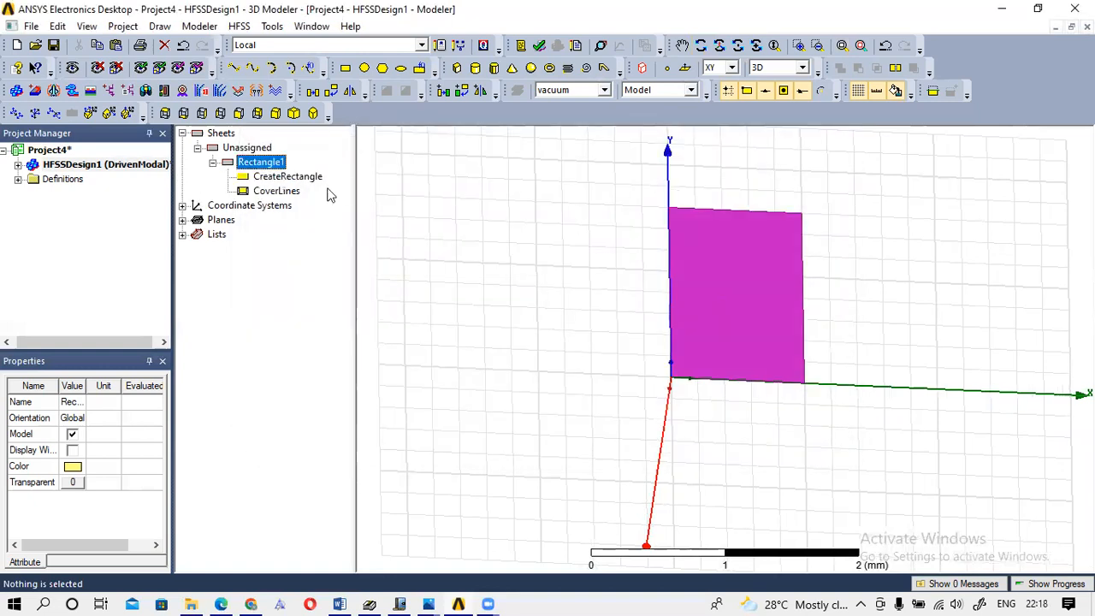
Check the handwritten layout in Windows Journal and set the rectangle's position to -10, 0, 0 mm in ANSYS Electronics Desktop.
double_click(295, 176)
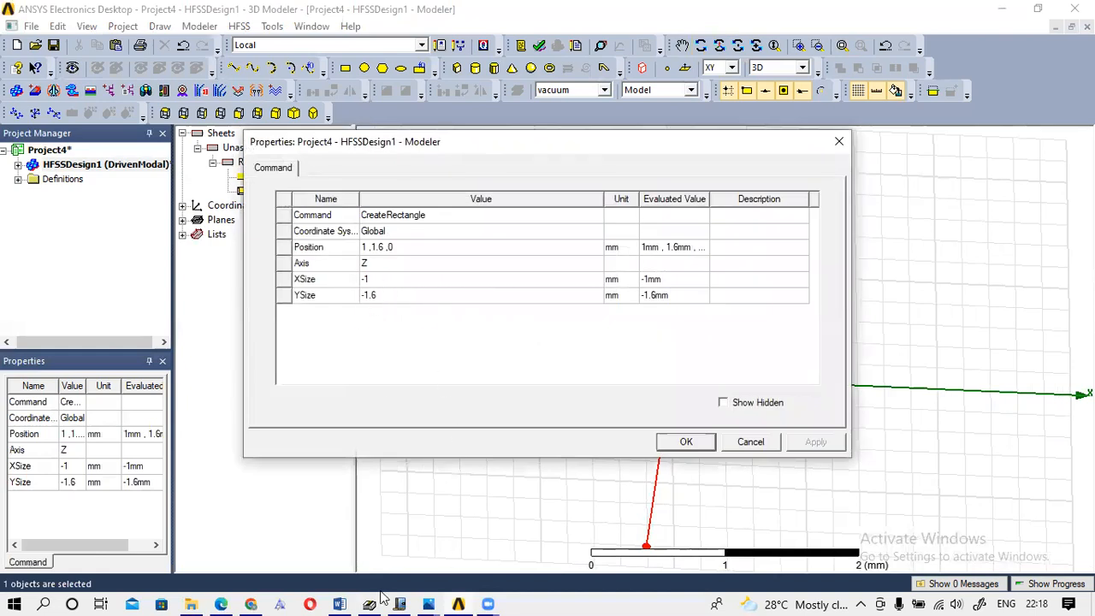
mouse_move(399, 599)
click(367, 550)
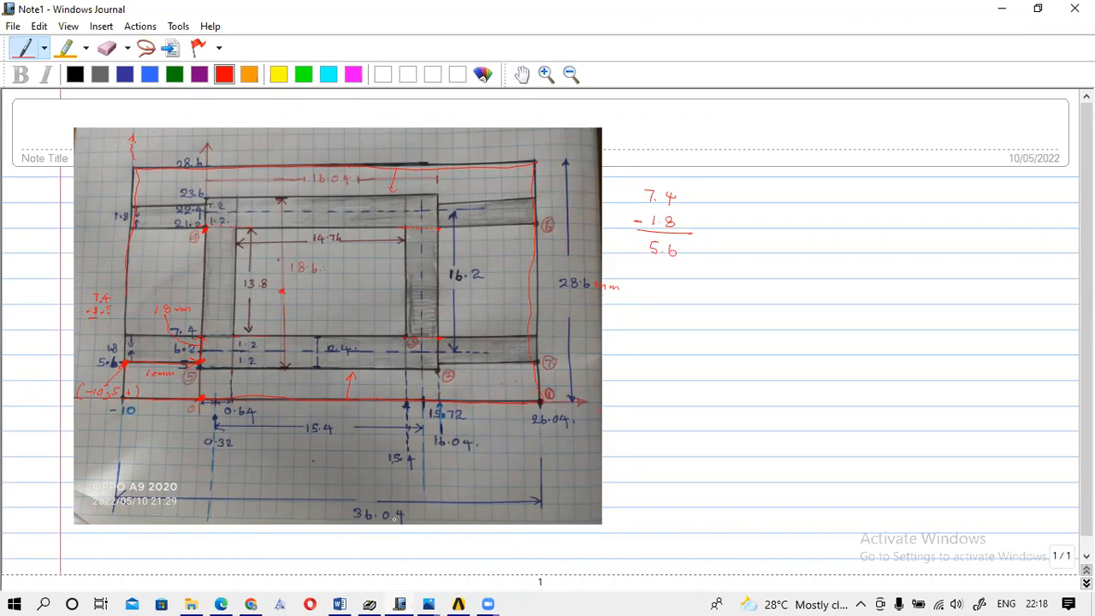
click(1001, 9)
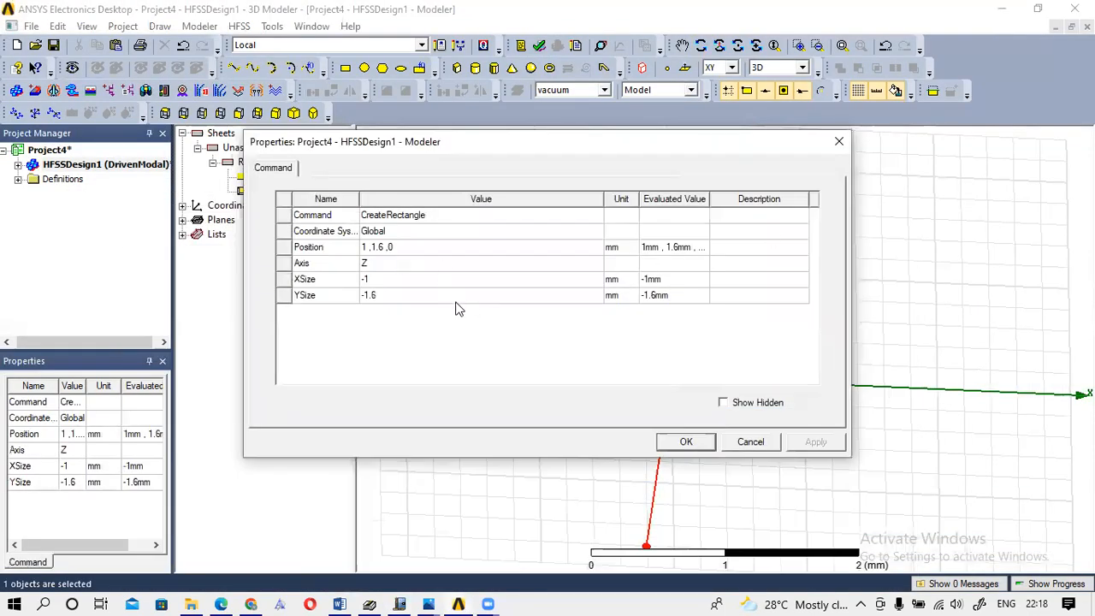
click(366, 247)
click(366, 246)
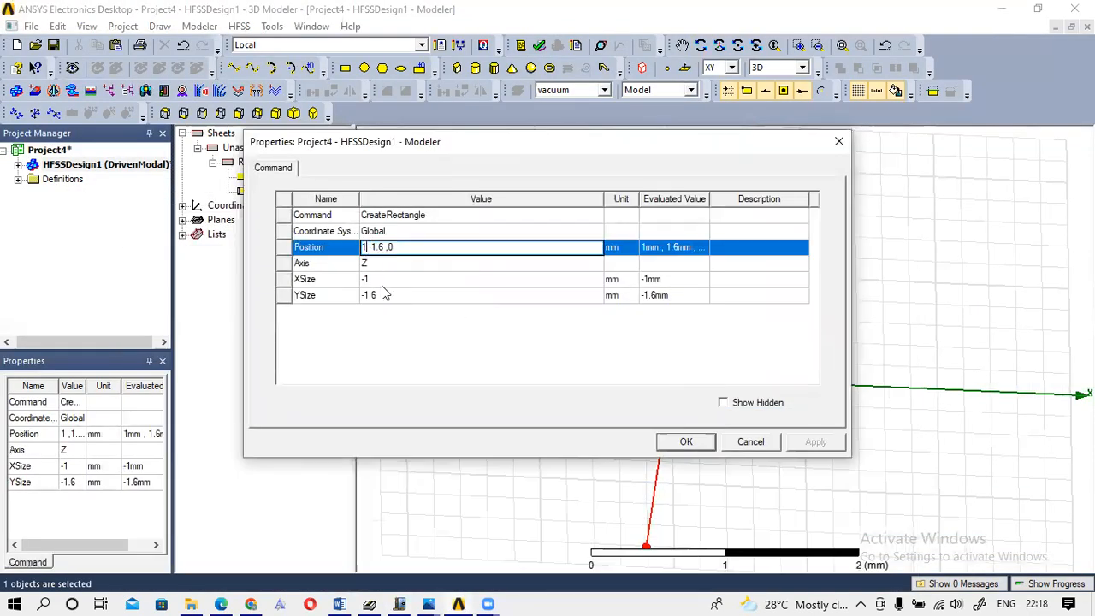
key(BackSpace)
text(-10)
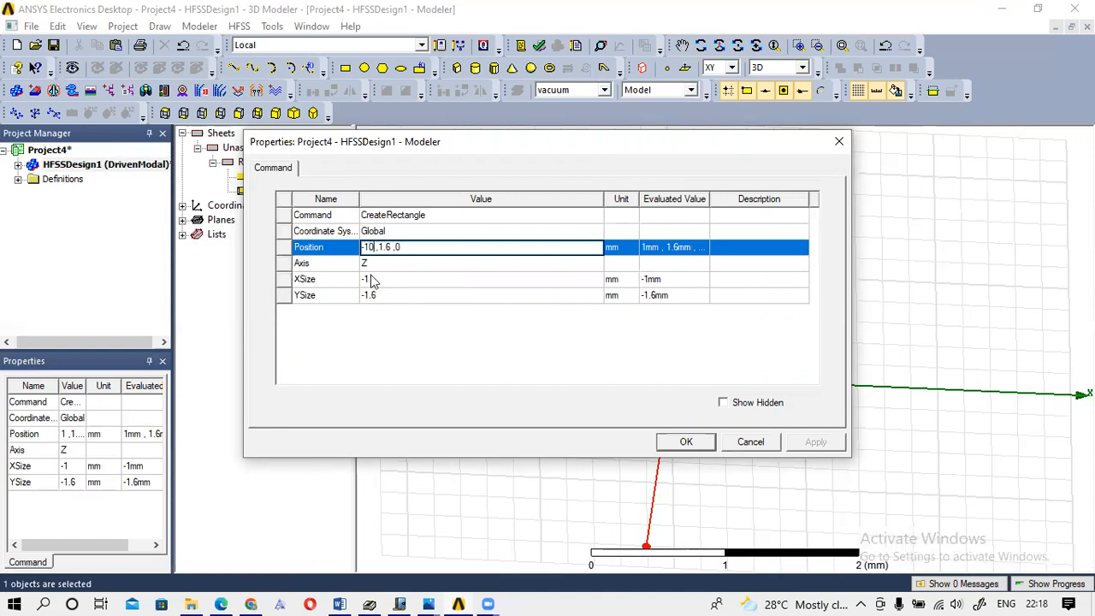
key(Return)
click(393, 251)
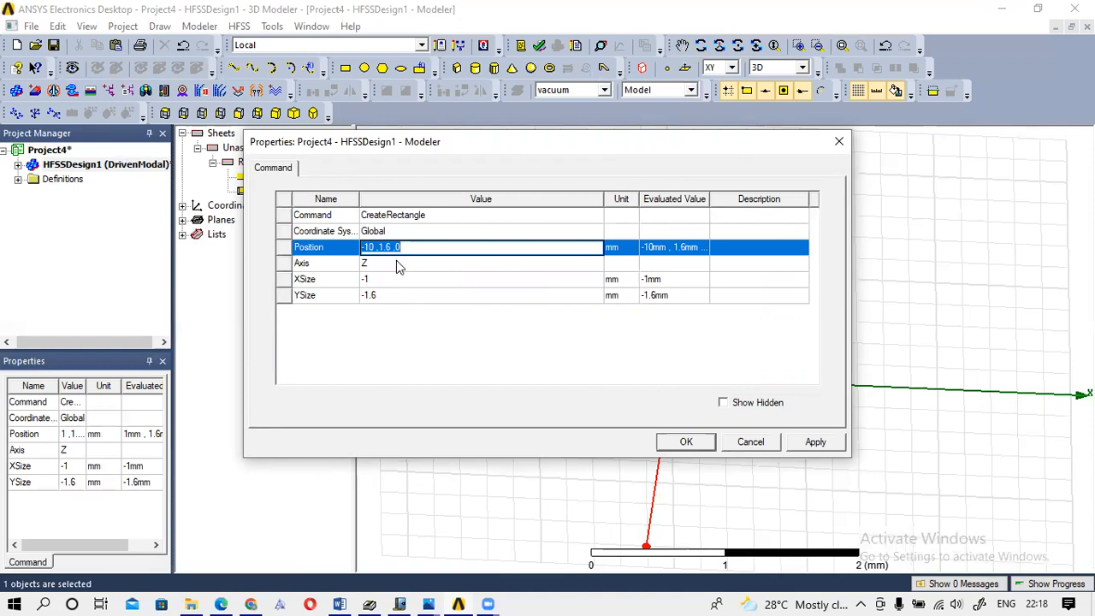
click(394, 248)
Set the rectangle's XSize to 36.04 mm and its YSize to 28.6 mm, and apply the changes.
click(377, 278)
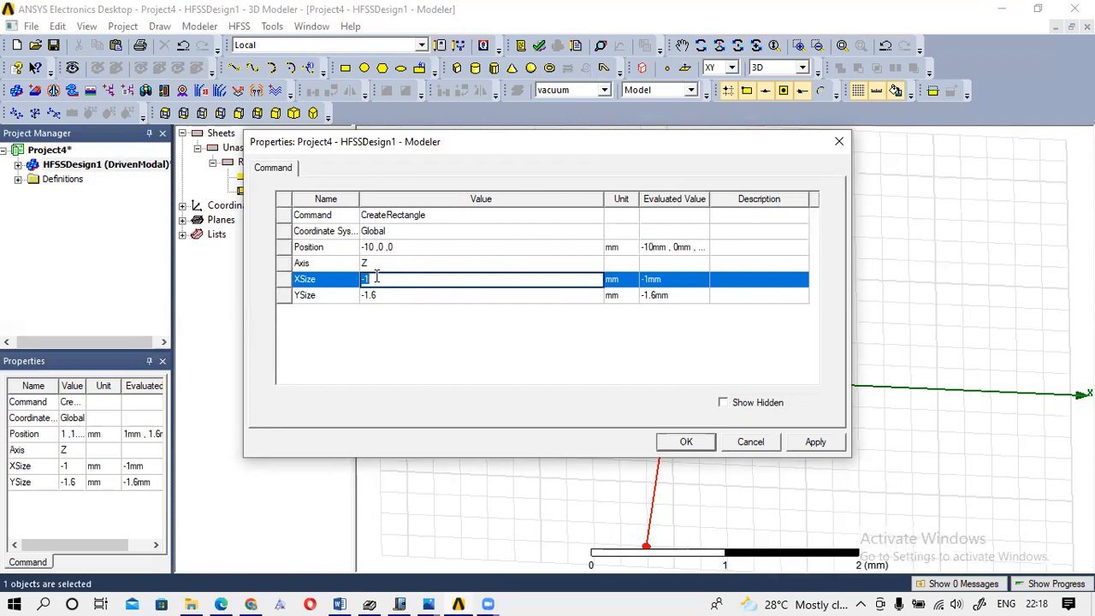
text(36.04)
click(385, 295)
click(385, 294)
text(28.)
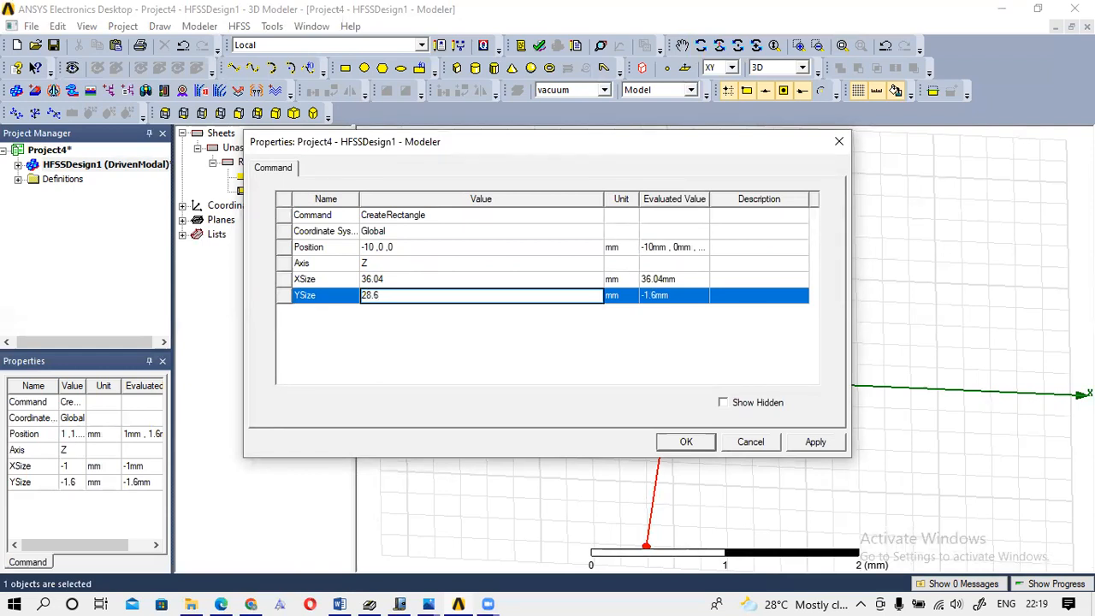
click(685, 442)
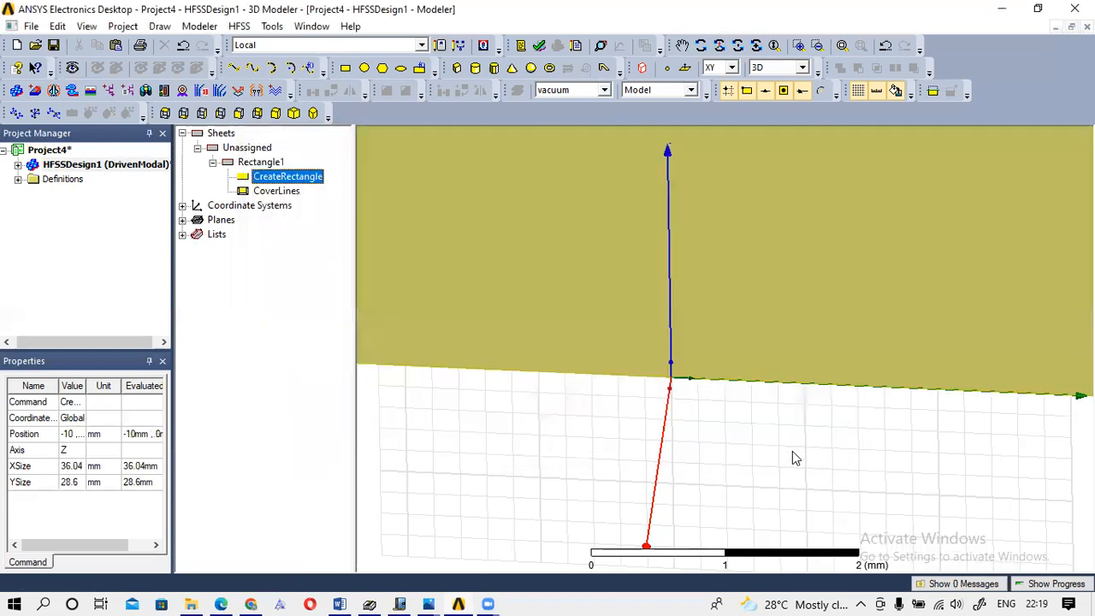
Draw a box between opposite corners of the rectangle, from (-10, 0, 0) to (26.04, 28.6, 0), with a height of about 4 mm.
click(841, 45)
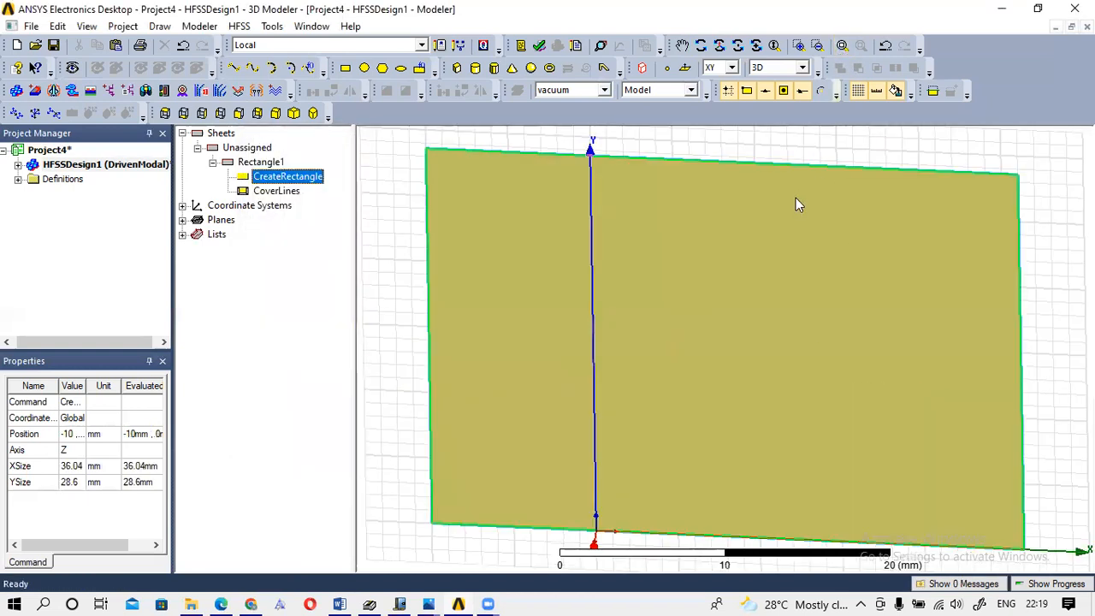
scroll(776, 214, down, 2)
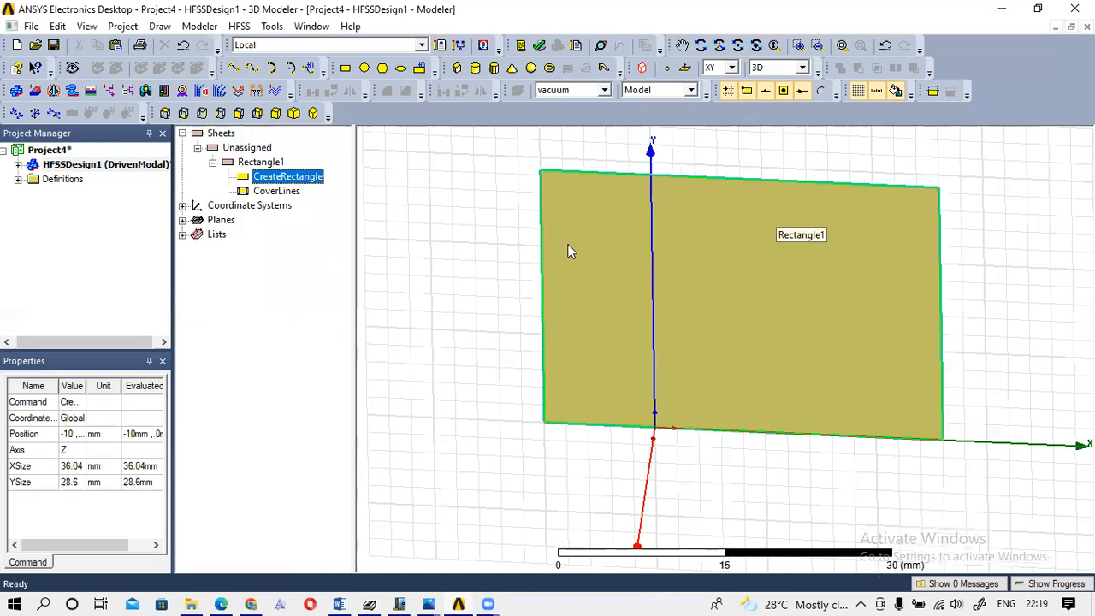
click(458, 73)
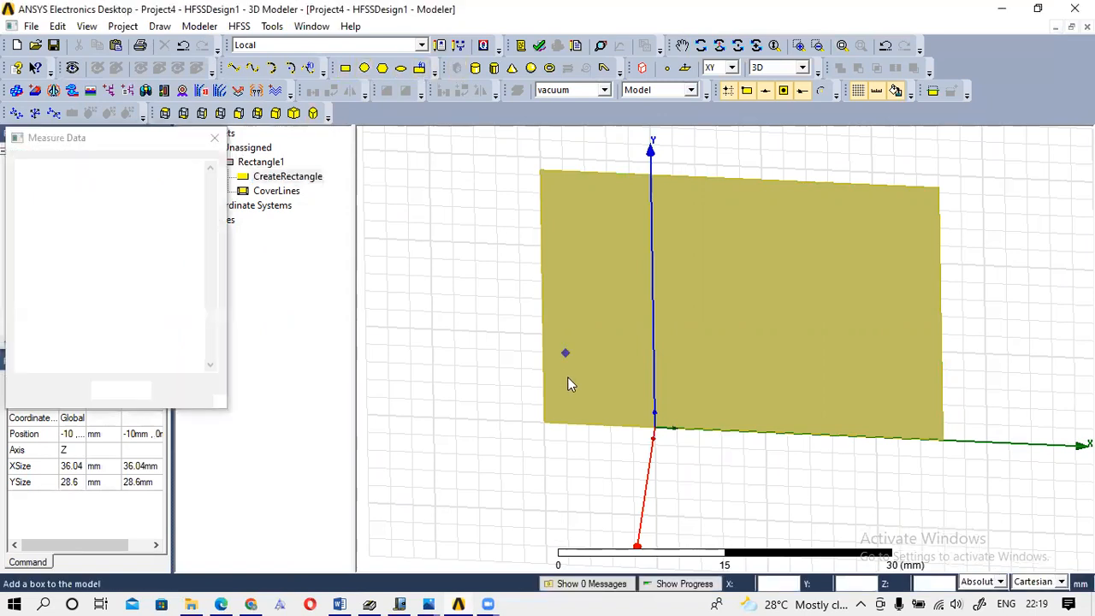
click(547, 424)
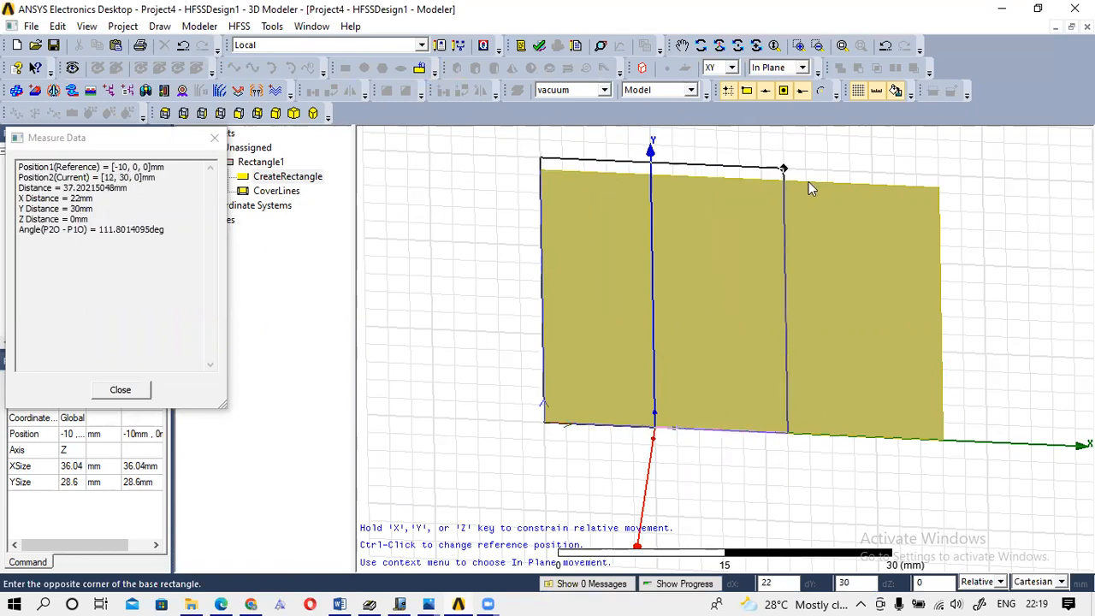
click(937, 189)
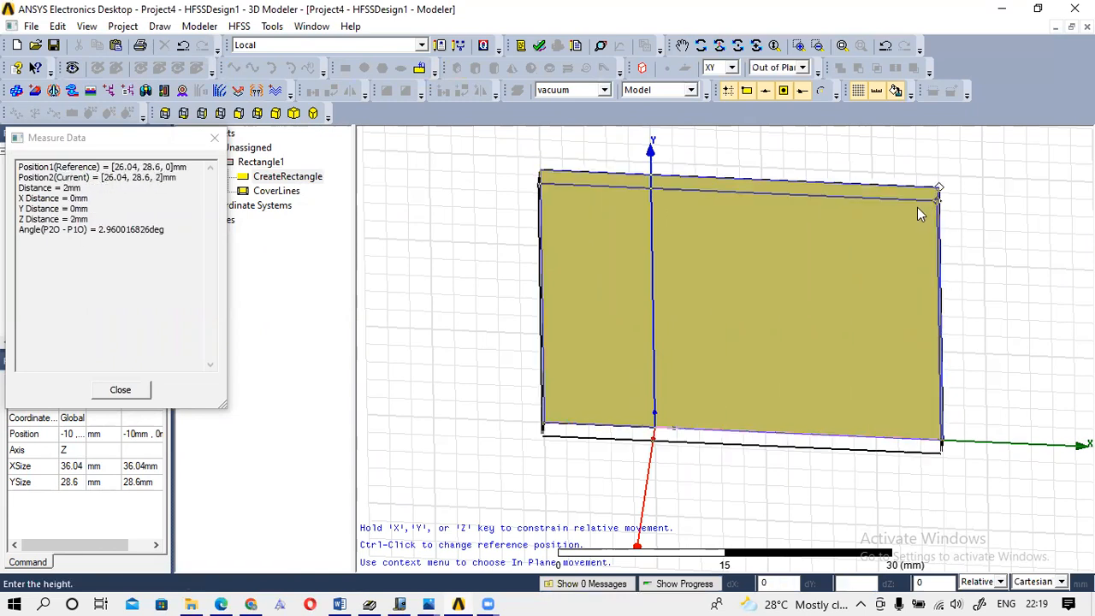
click(937, 214)
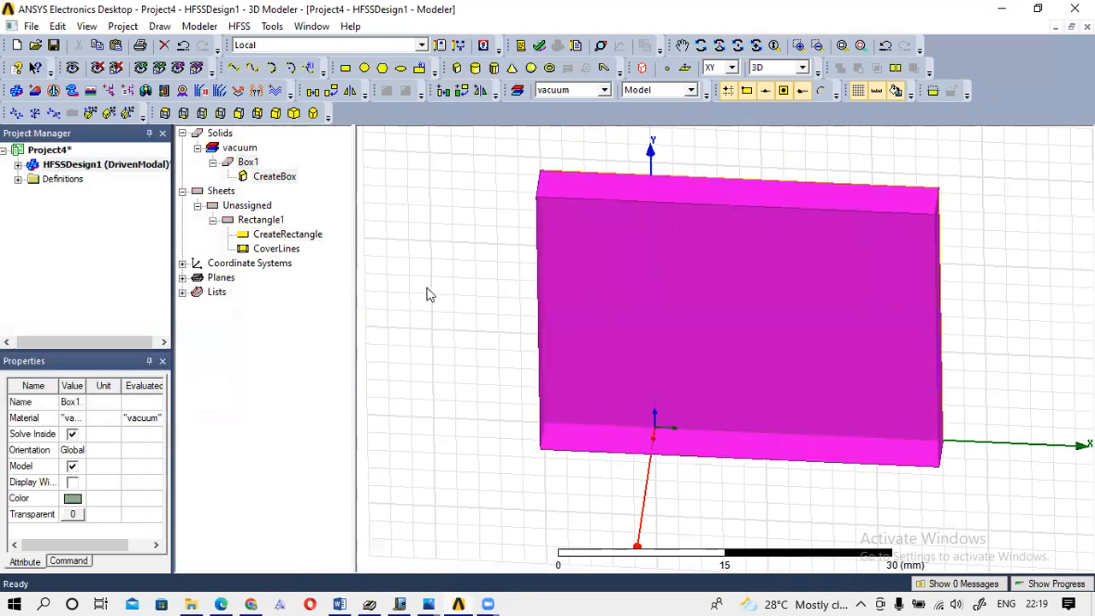
Change the box's colour to light red (255, 128, 128) and clear the selection.
click(264, 175)
click(248, 163)
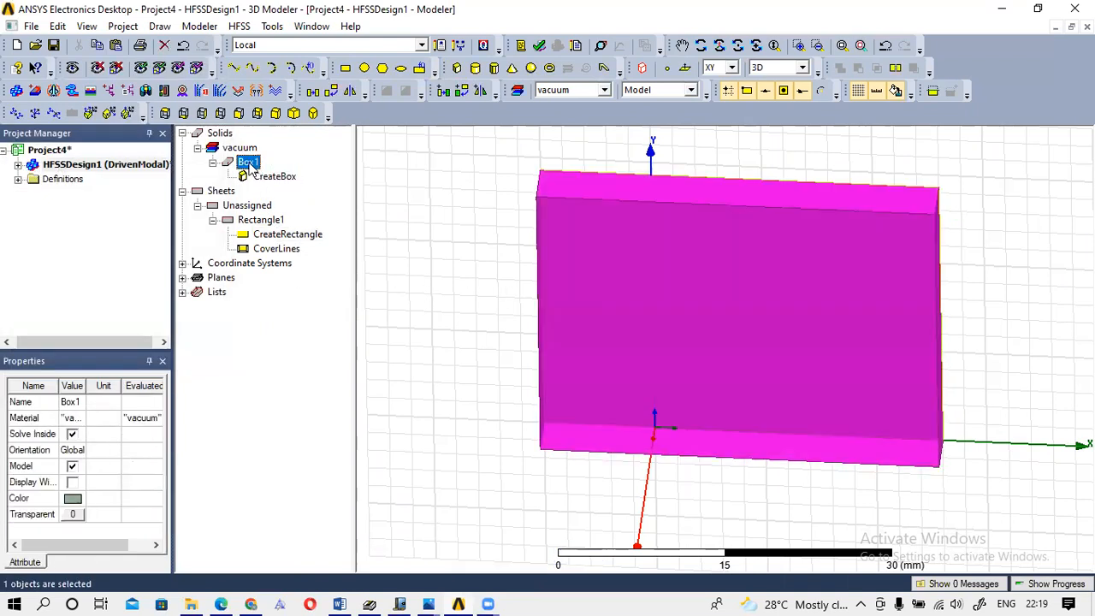
double_click(248, 163)
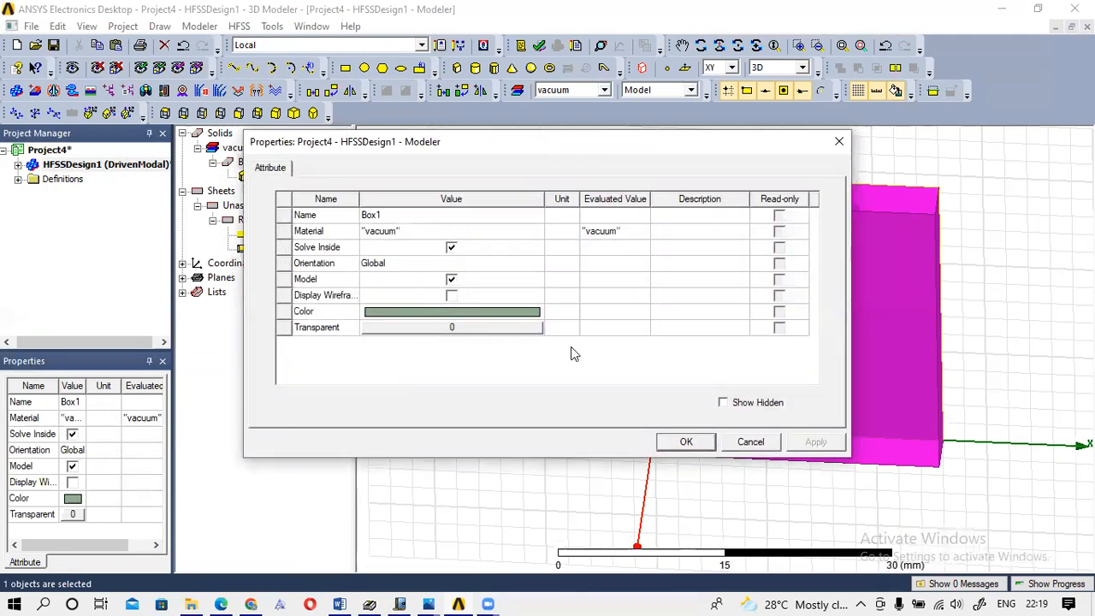
click(476, 312)
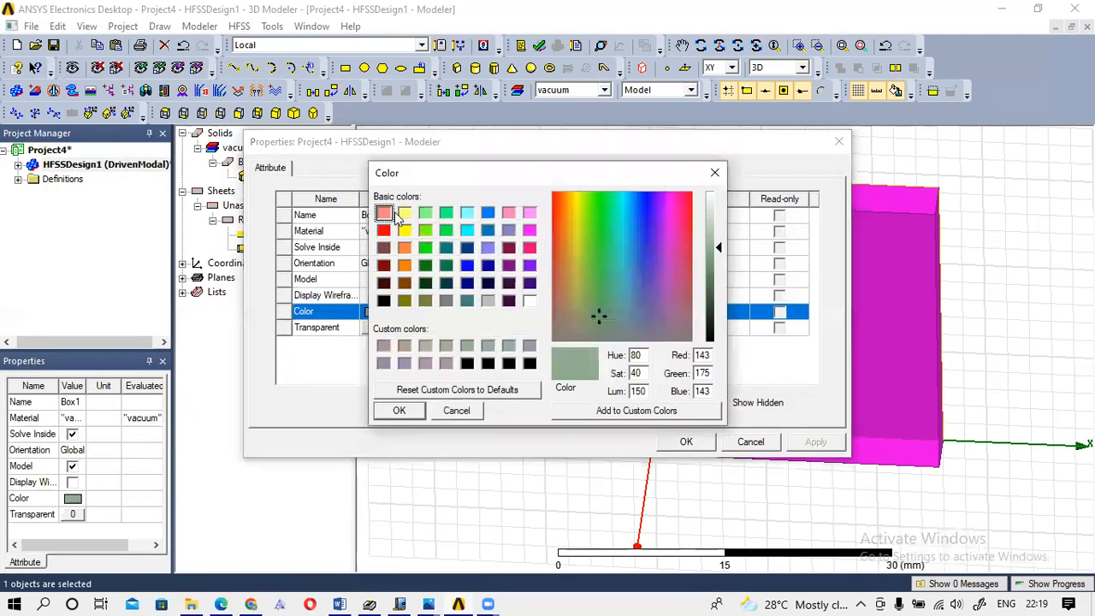
click(383, 214)
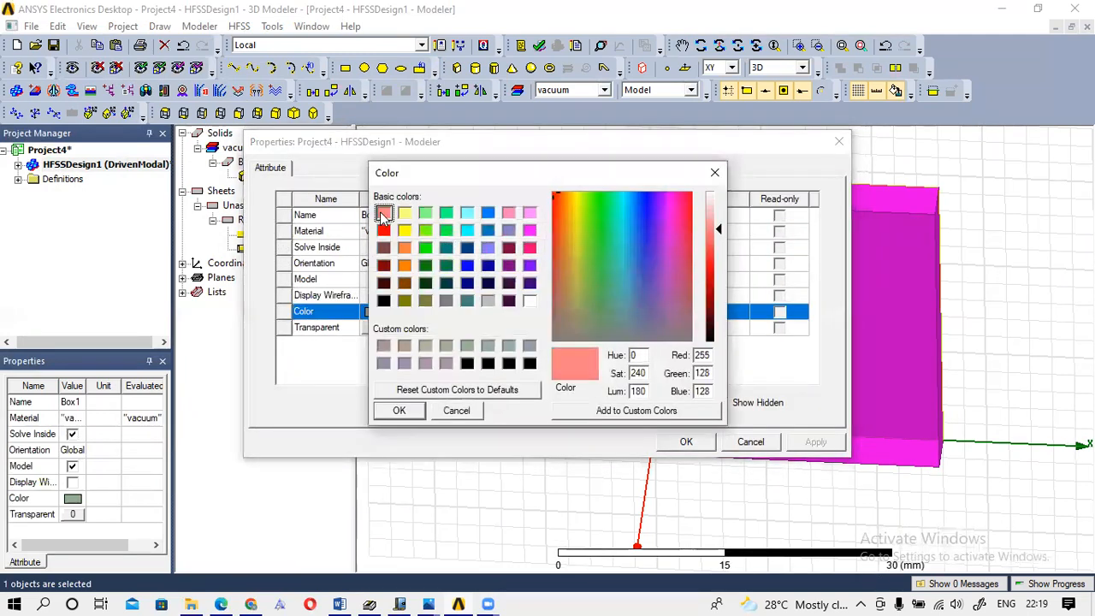
click(686, 441)
click(398, 411)
click(689, 441)
click(262, 206)
click(498, 308)
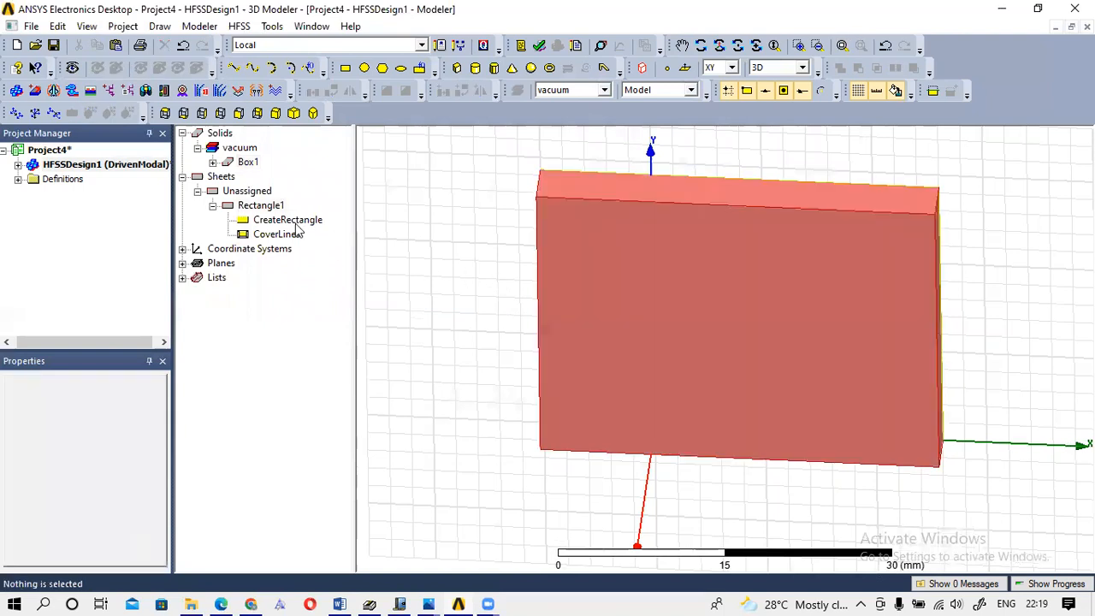
Set the box's ZSize to 0.762 mm in its creation properties.
click(212, 162)
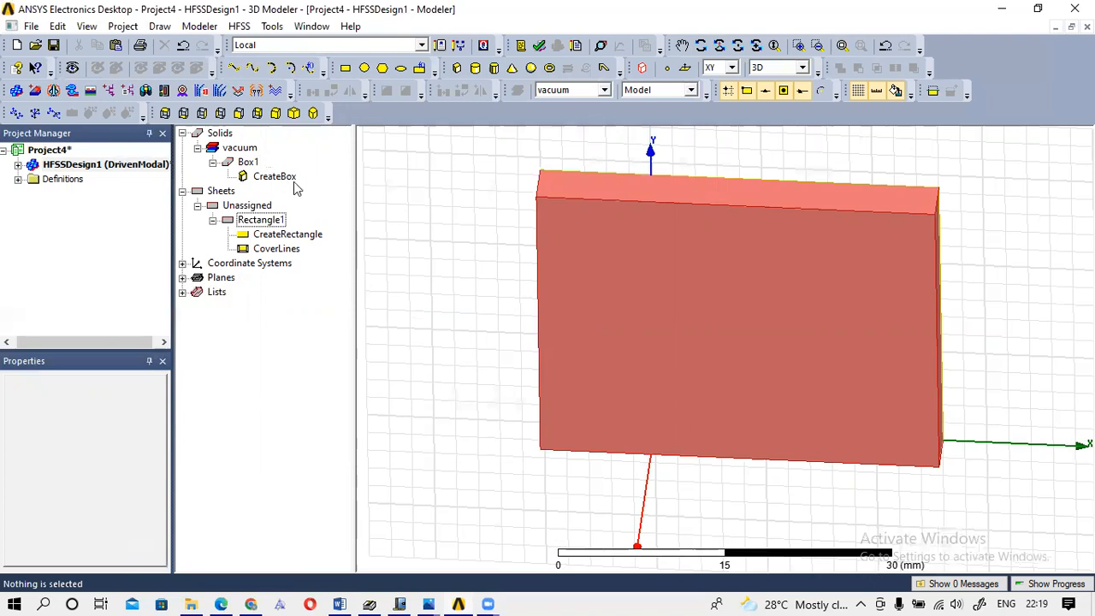
double_click(268, 177)
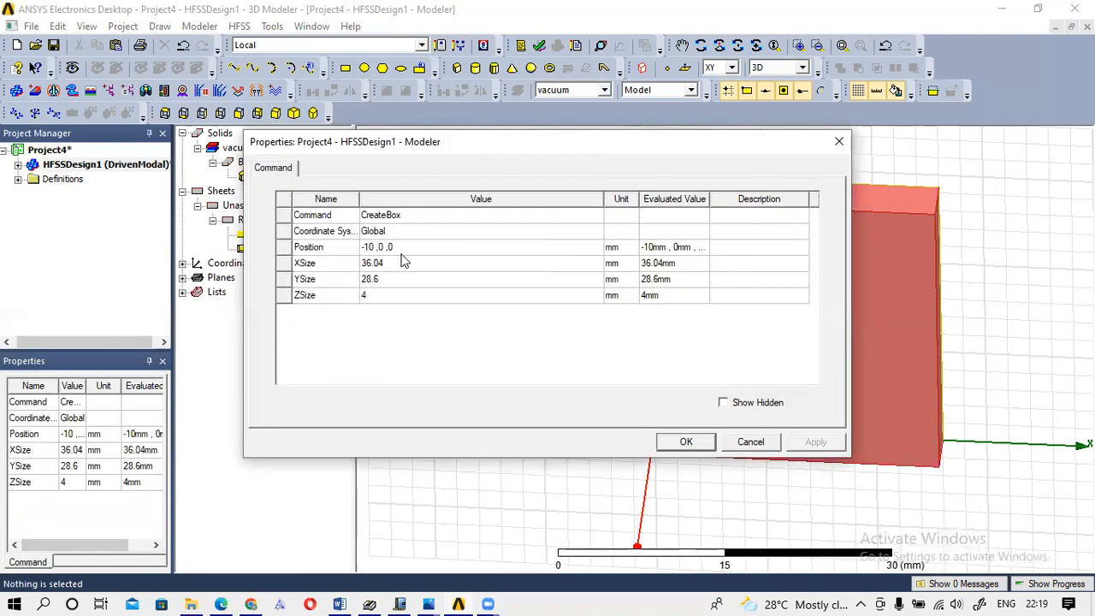
click(407, 247)
click(407, 247)
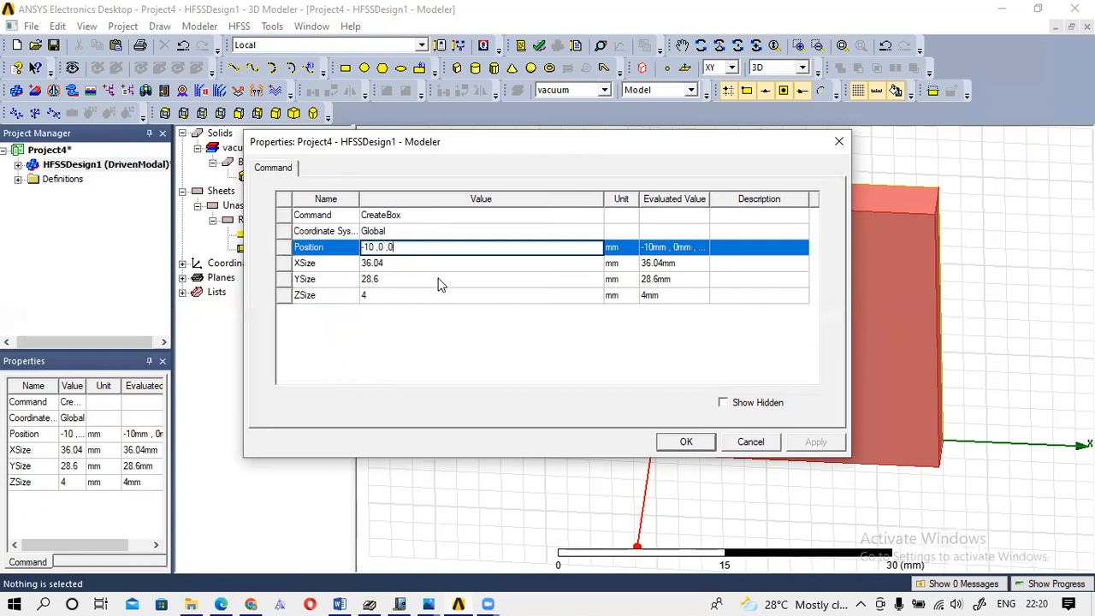
click(377, 295)
text(0.762)
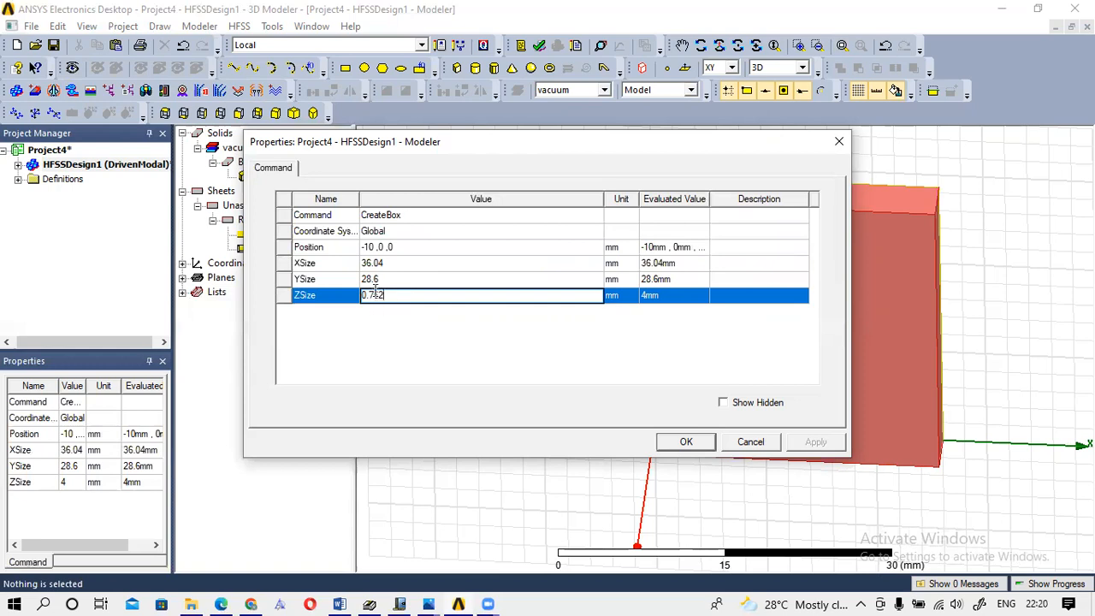
click(687, 442)
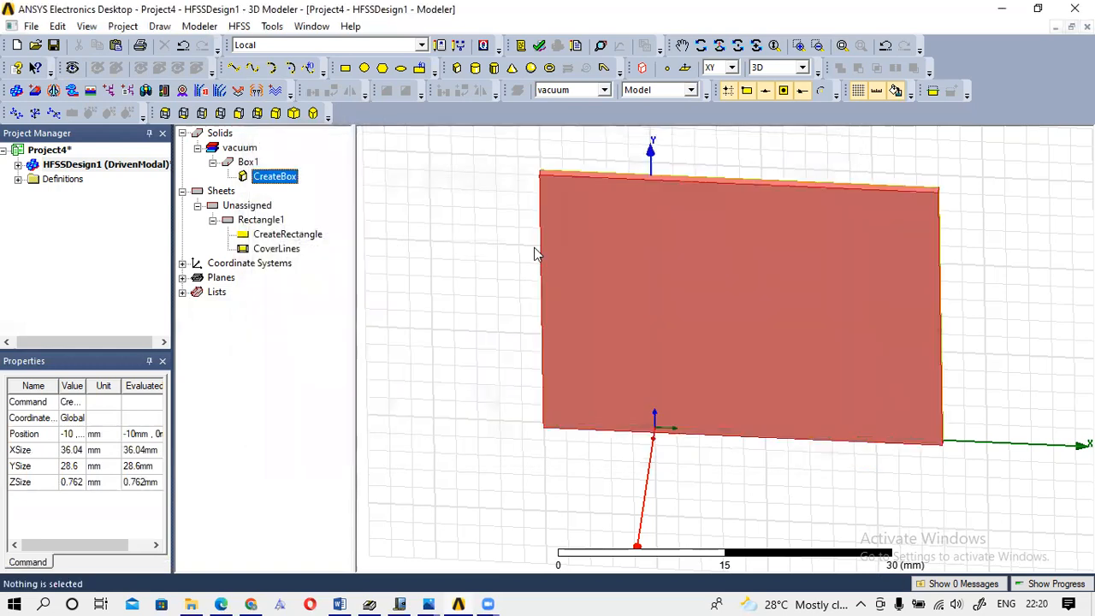
Turn the view to face the XY plane, and rotate it about the Y axis to inspect the box and rectangle from behind.
click(756, 46)
drag(696, 196, 694, 129)
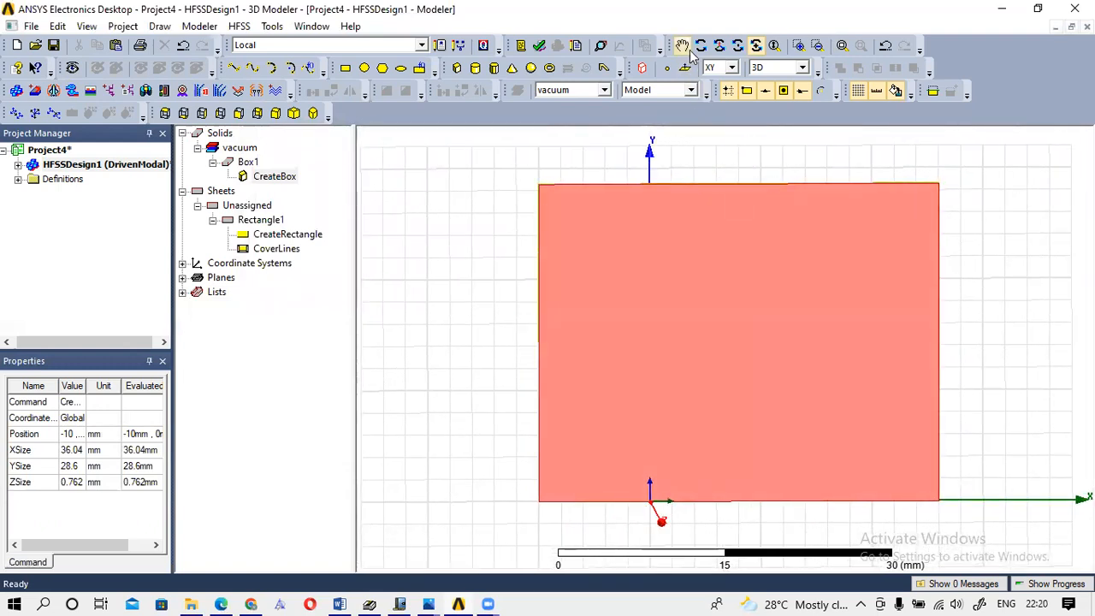
click(723, 50)
drag(691, 177, 889, 171)
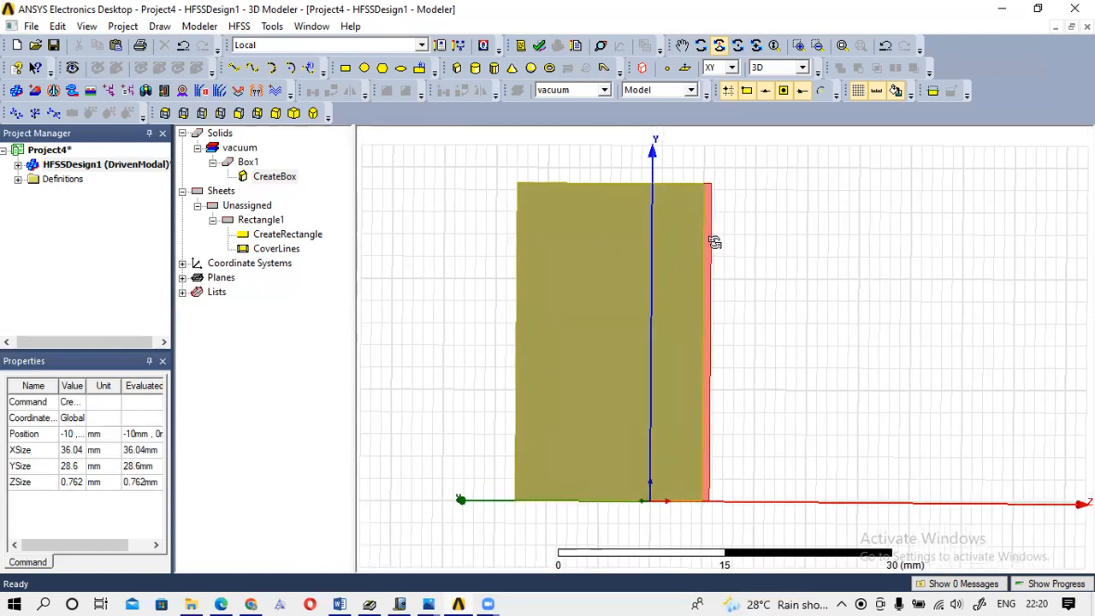
Rotate the view back to the front and open the material library for the substrate box's material.
drag(762, 247, 518, 224)
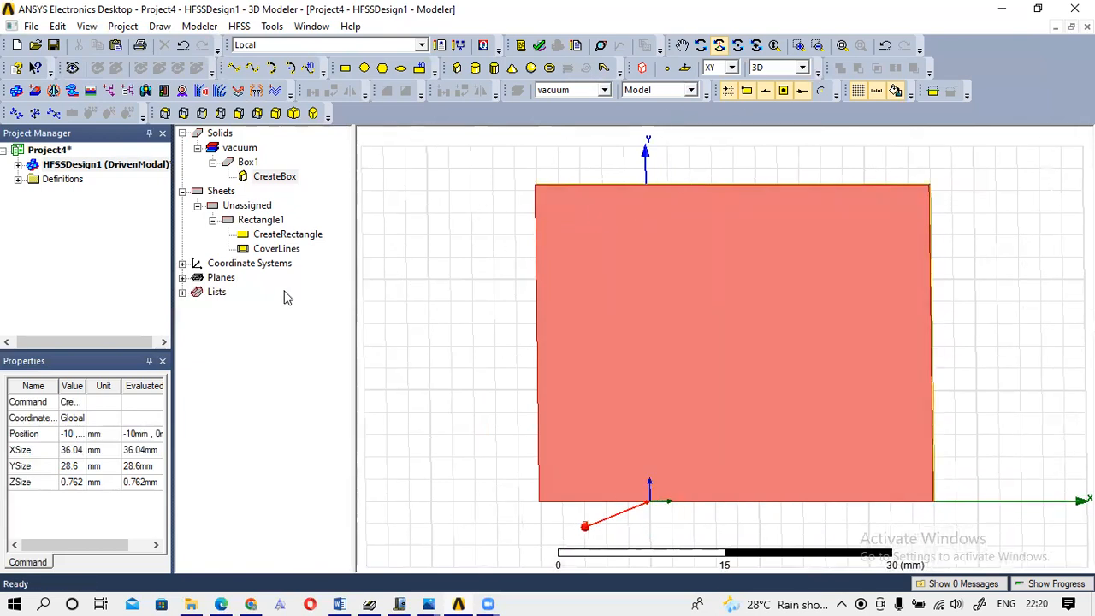
double_click(245, 150)
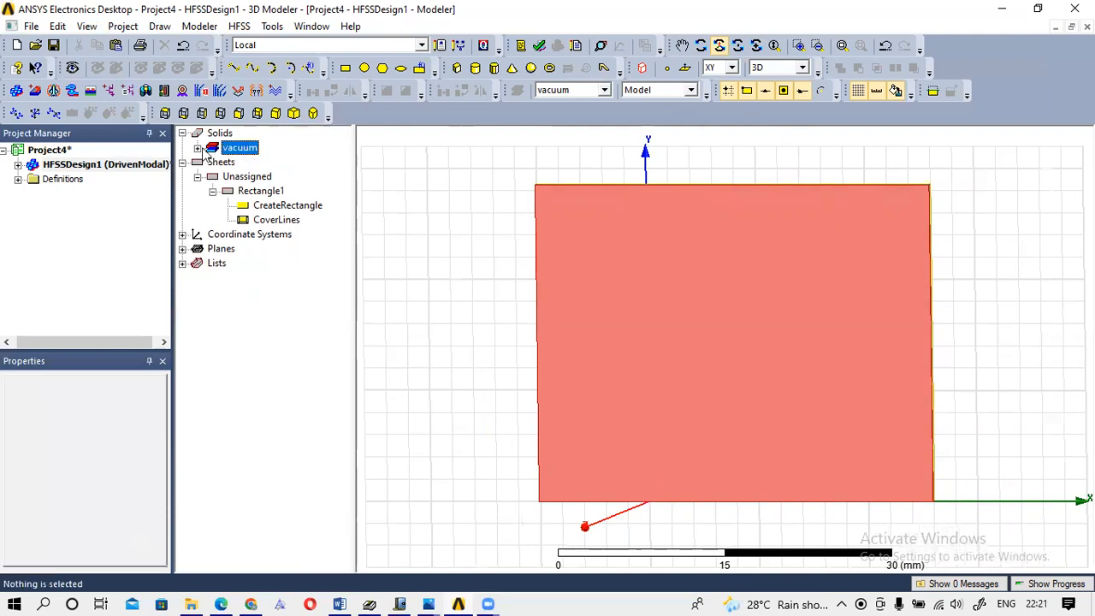
double_click(247, 150)
right_click(248, 163)
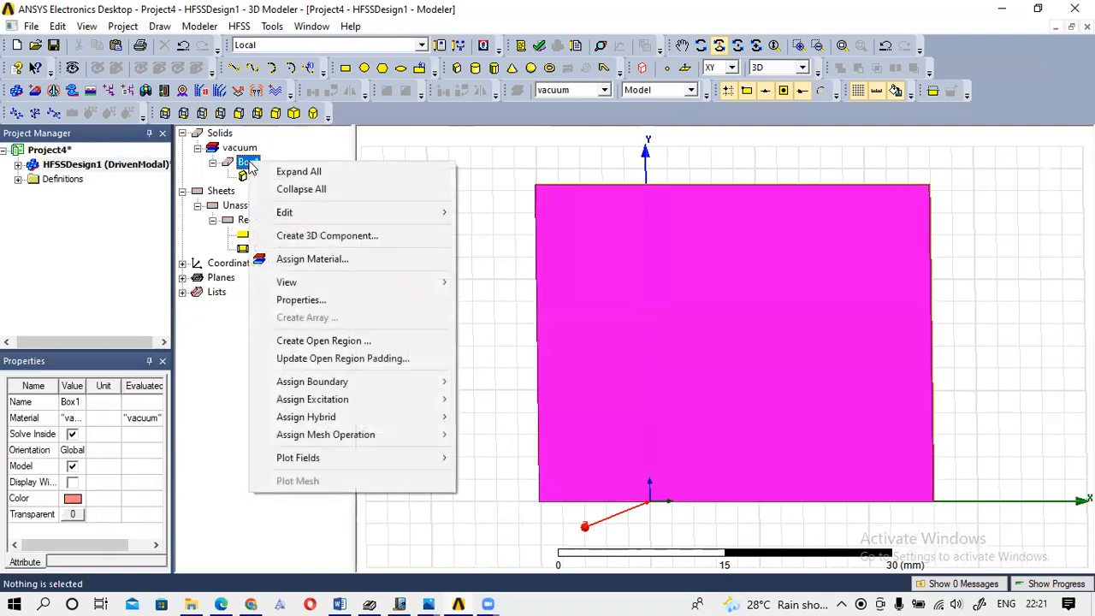
click(246, 163)
double_click(248, 162)
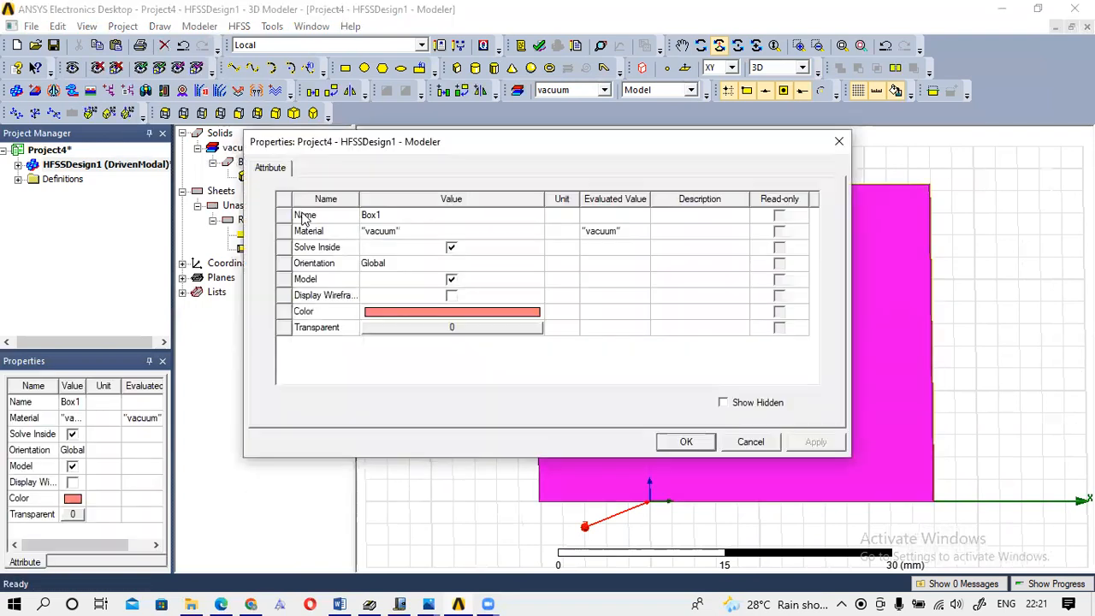
click(308, 232)
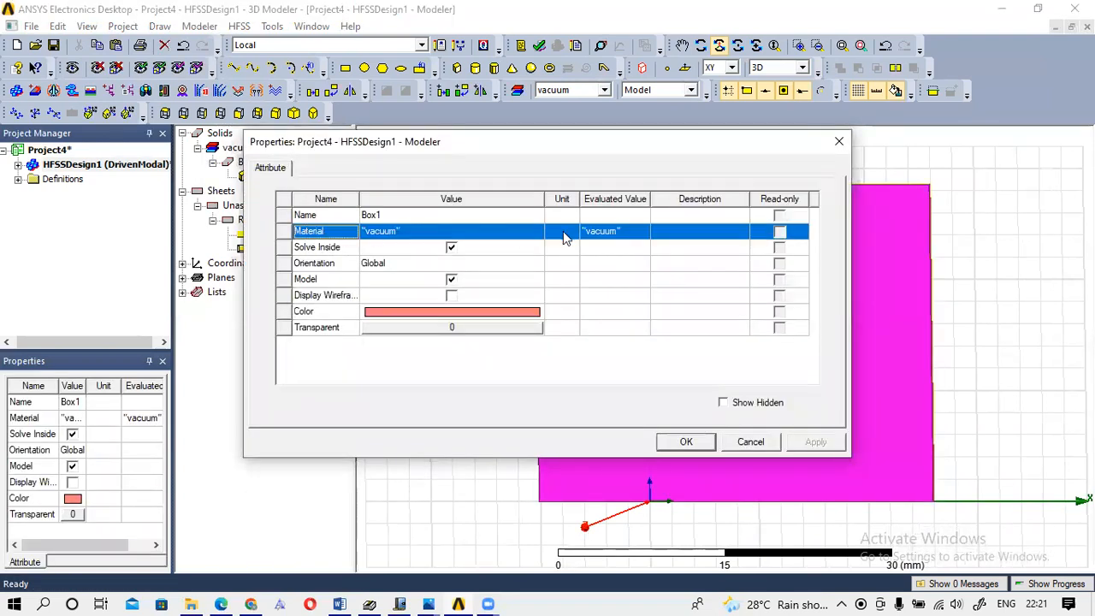
click(405, 233)
click(535, 232)
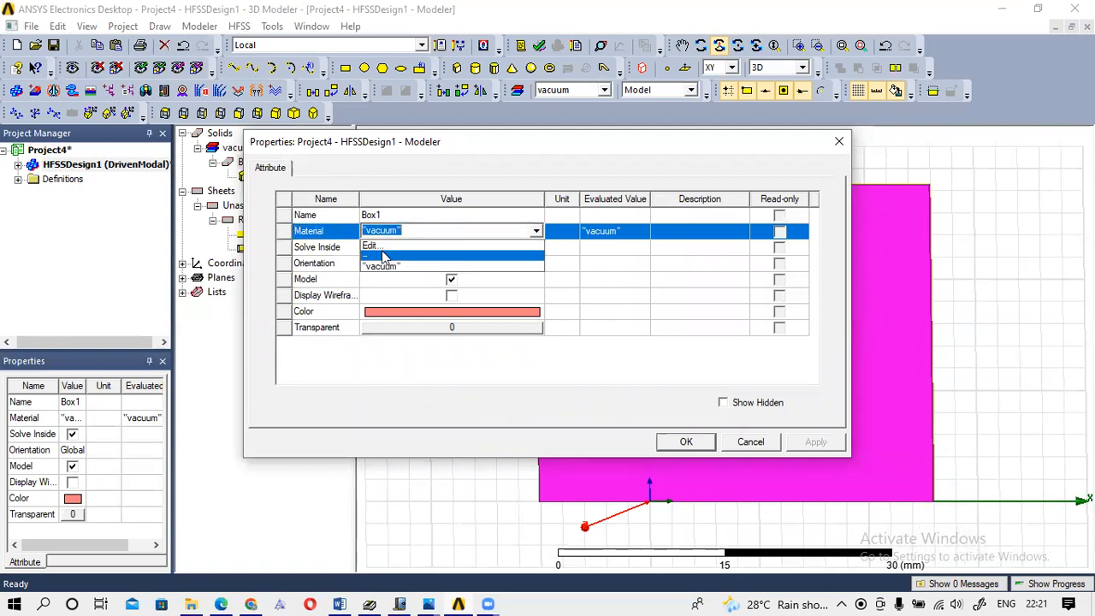
click(373, 246)
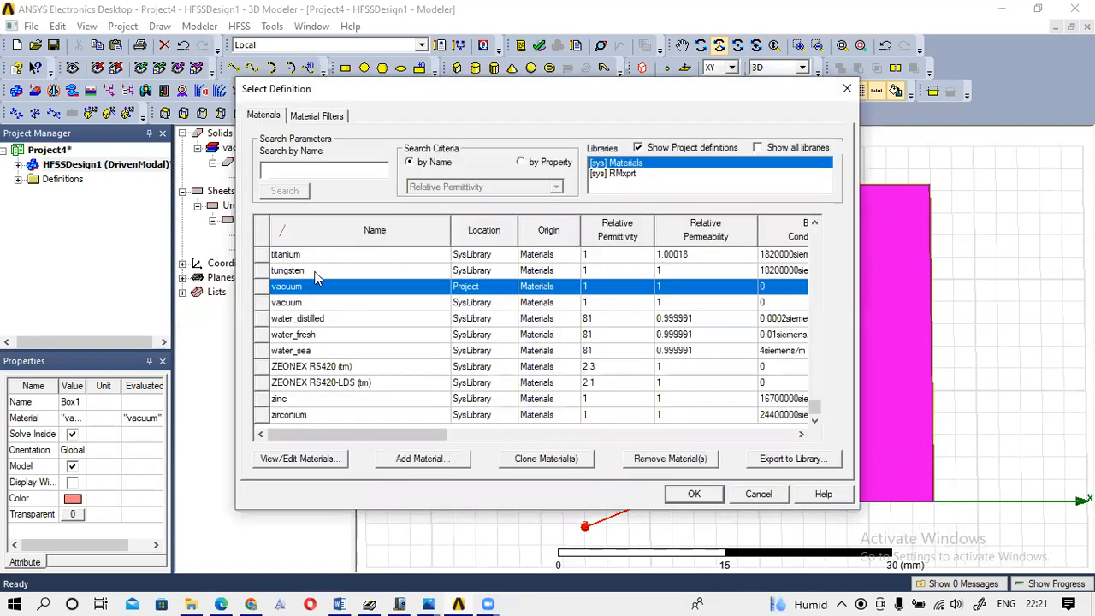
Search the material library for "neltex" and assign Neltec NH9320 (tm) to the box.
text(n)
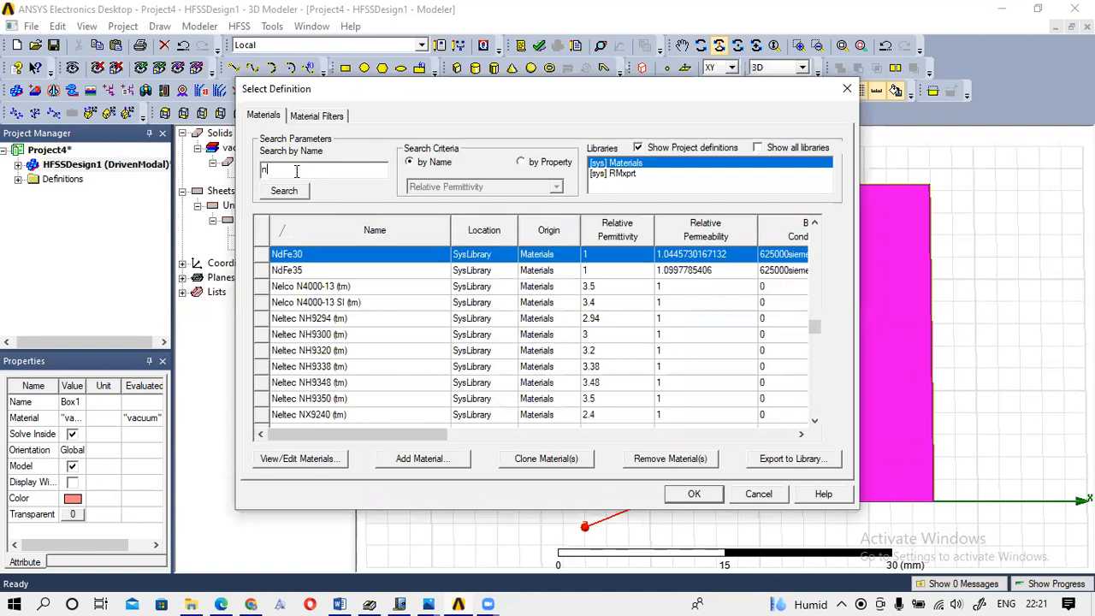
text(eltex)
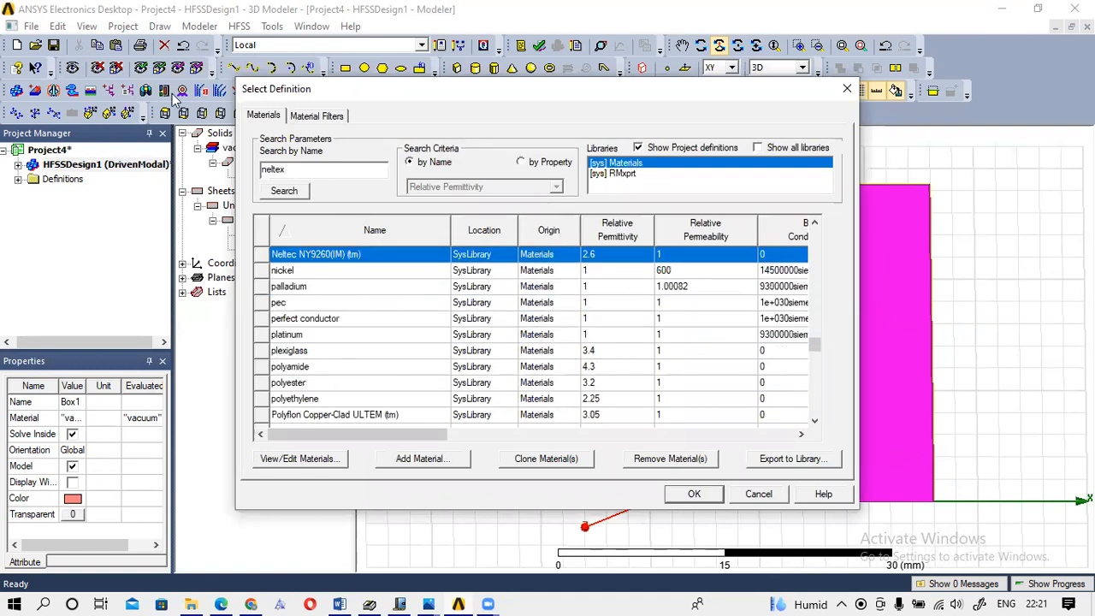
scroll(305, 294, up, 2)
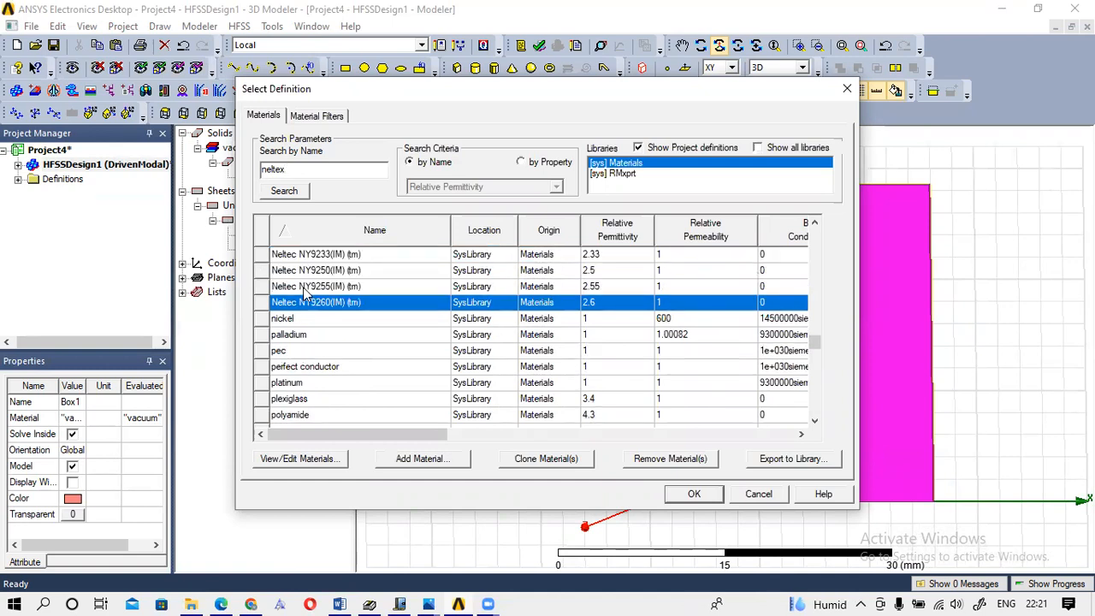
scroll(306, 293, up, 2)
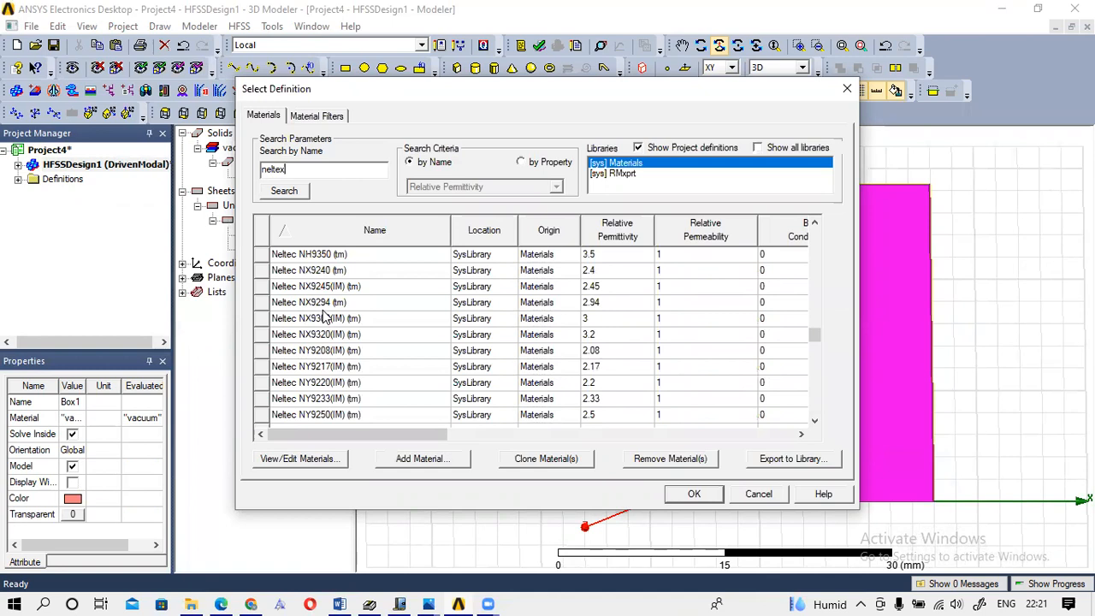
scroll(318, 306, up, 2)
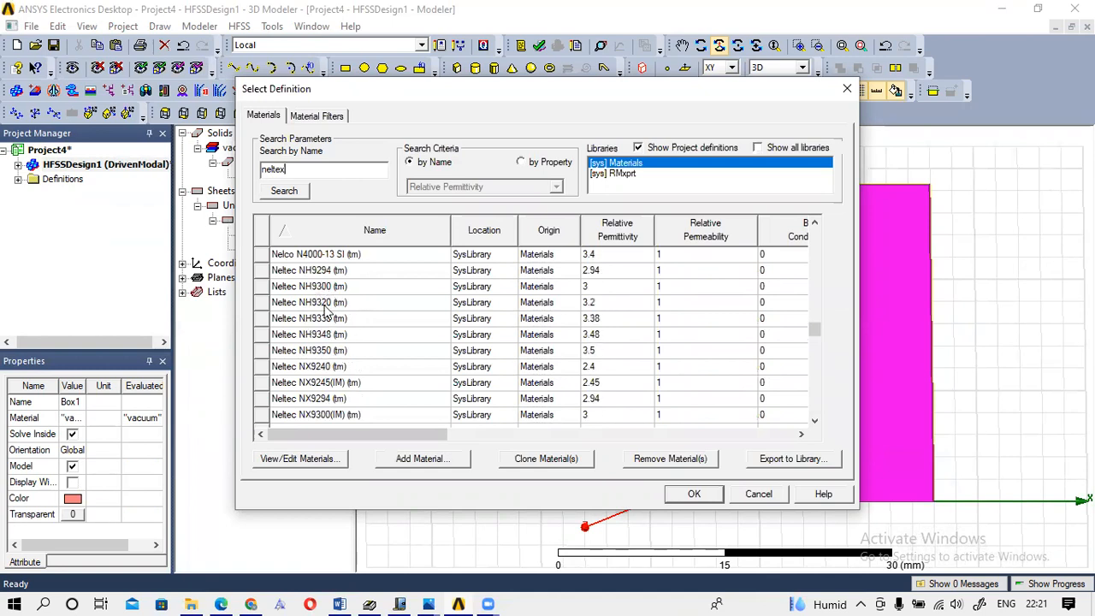
click(324, 304)
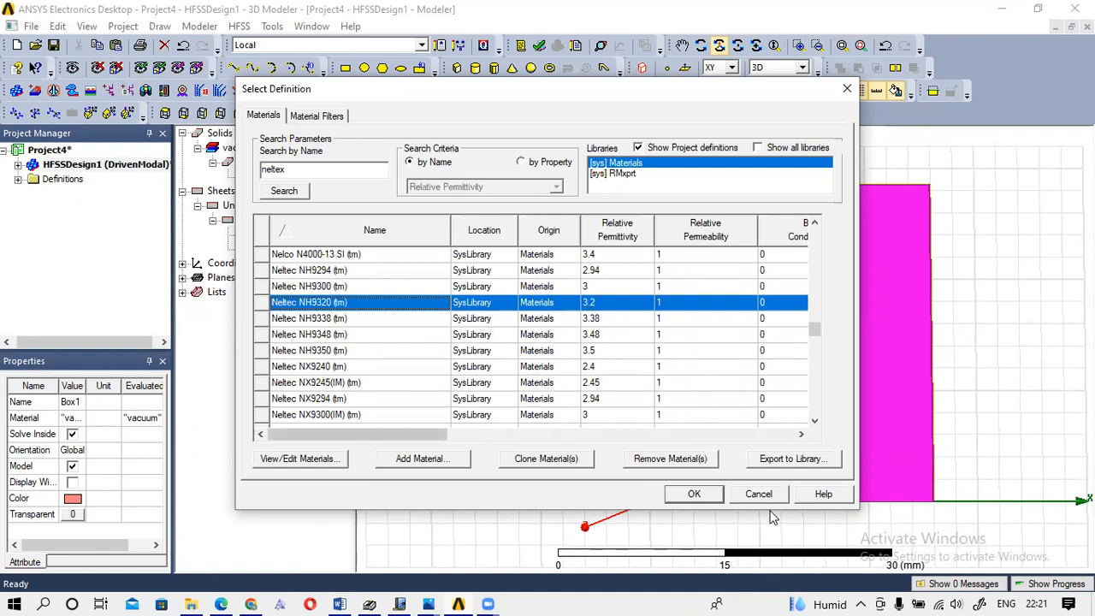
click(696, 496)
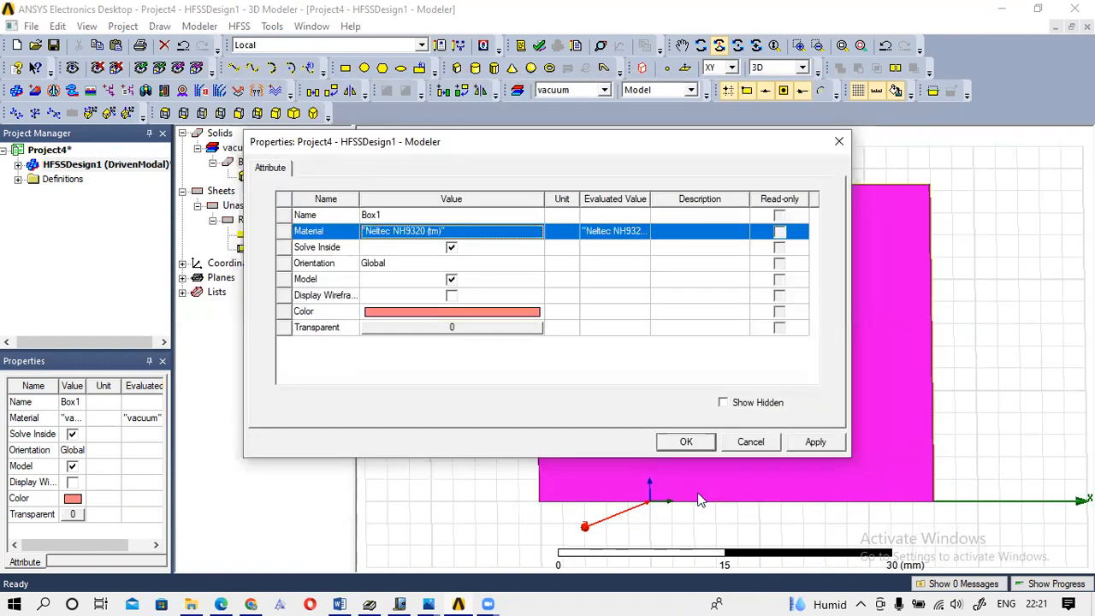
click(688, 442)
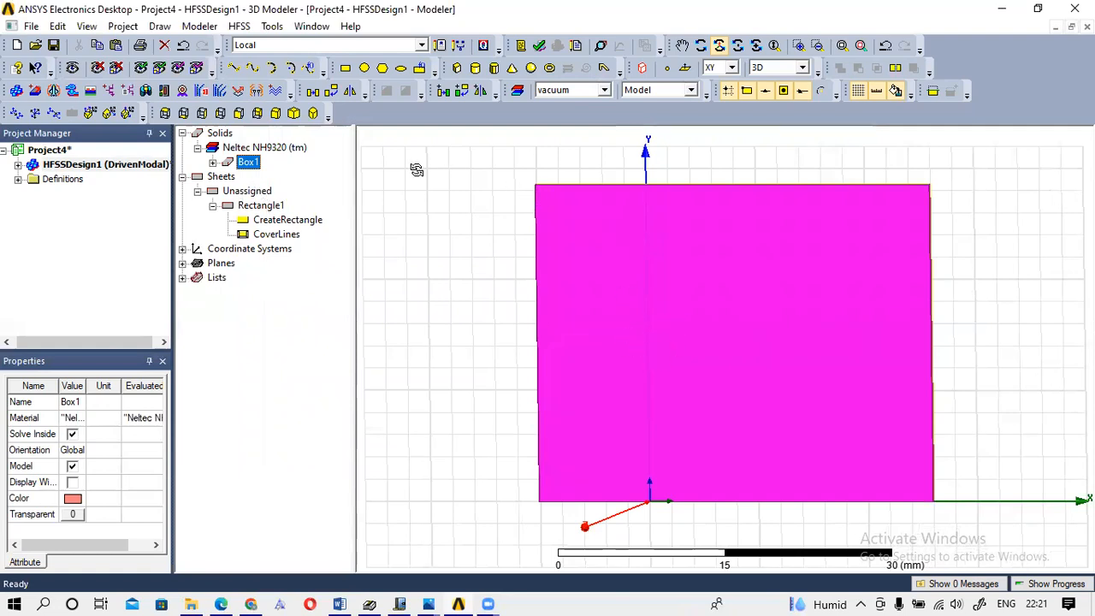
Draw a second rectangle on the XY plane from the origin, 22 mm along X and 18 mm along Y.
click(346, 67)
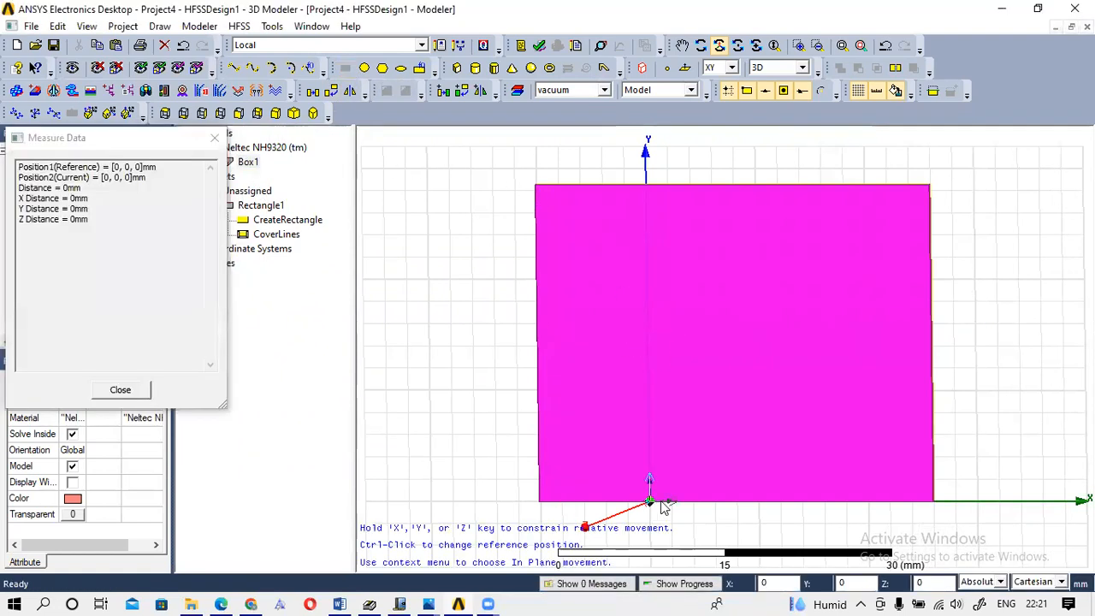
click(652, 502)
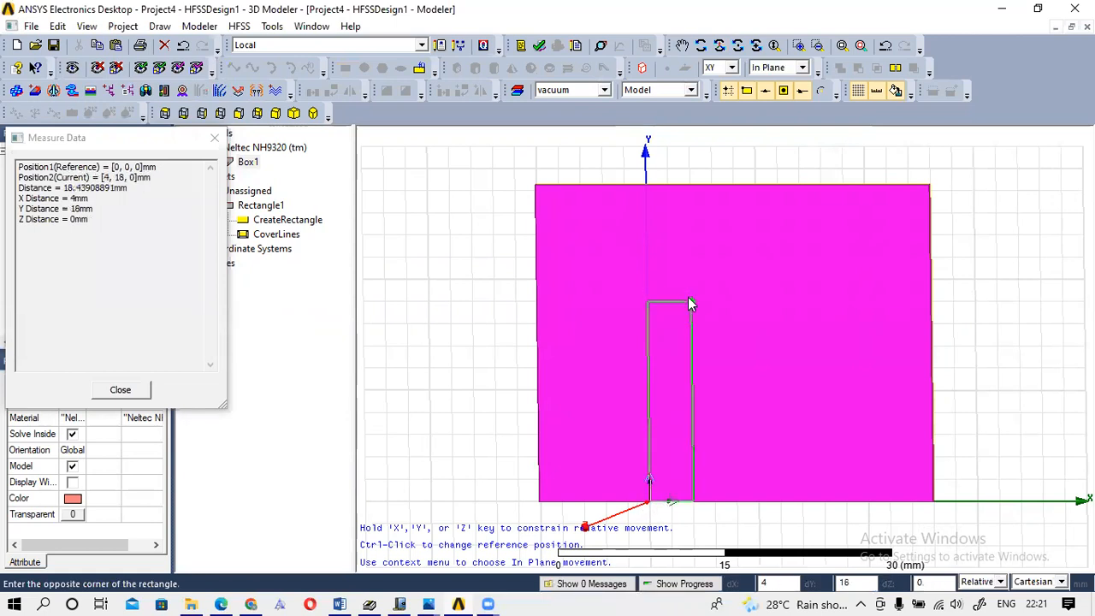
click(885, 301)
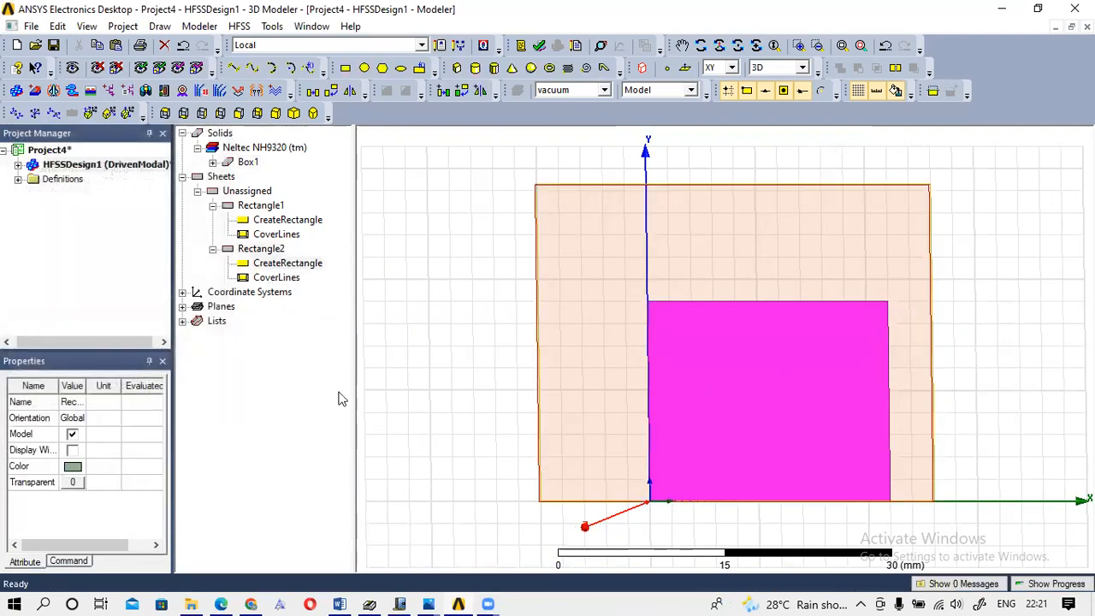
Change the second rectangle's colour to light yellow (255, 255, 128).
double_click(260, 248)
click(400, 279)
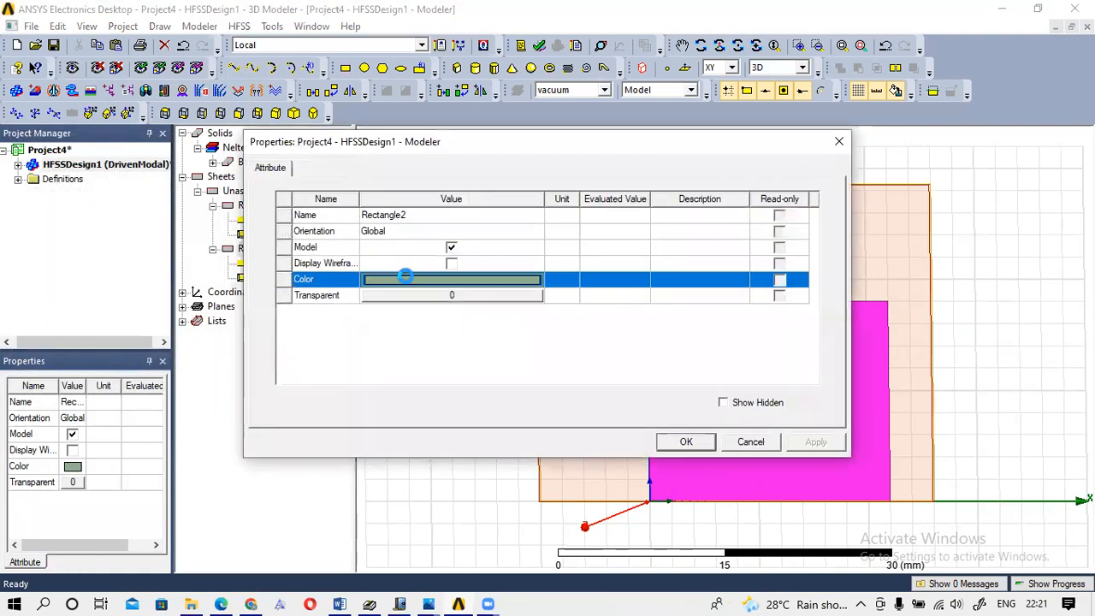
click(405, 213)
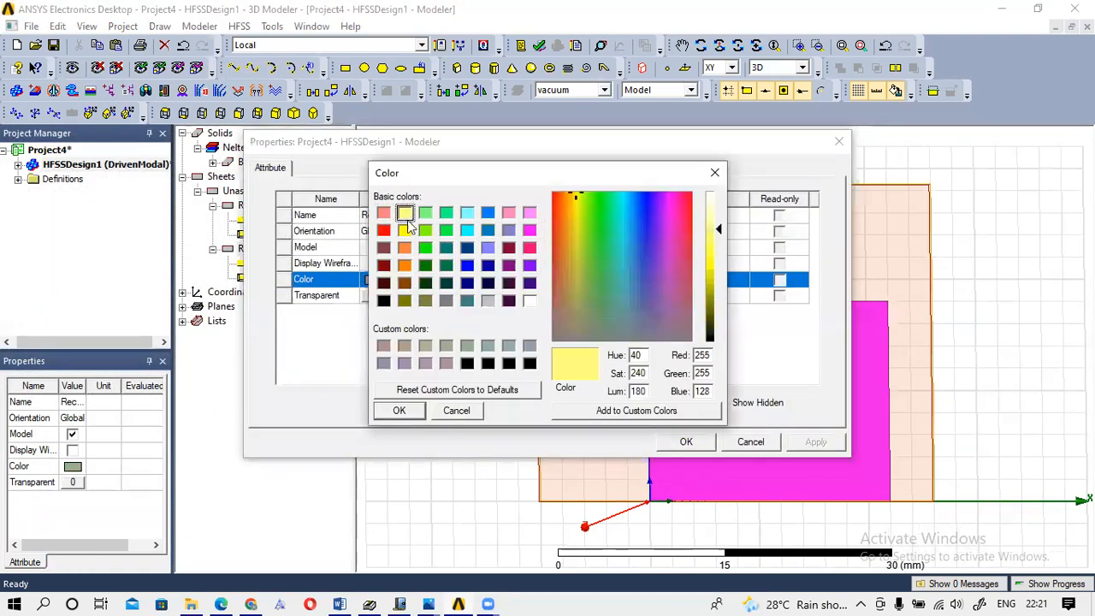
click(399, 411)
click(706, 444)
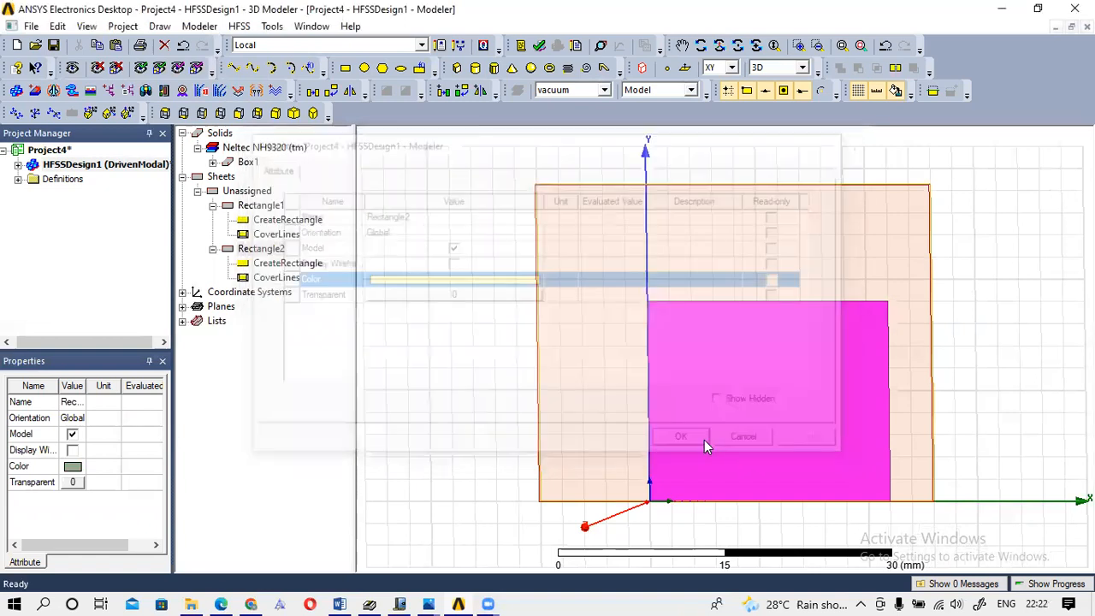
click(212, 249)
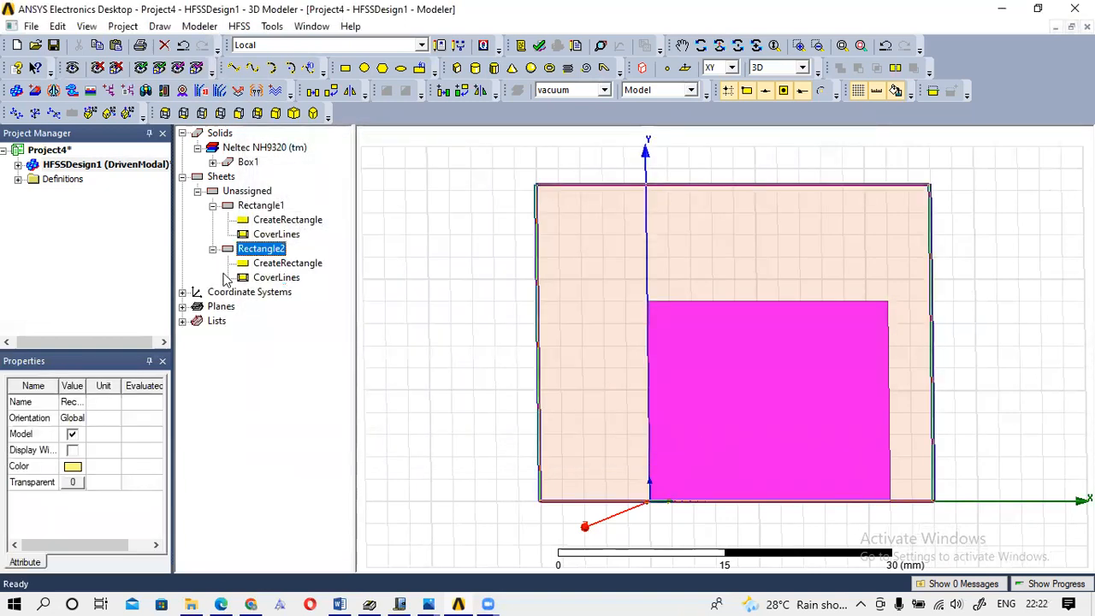
double_click(272, 264)
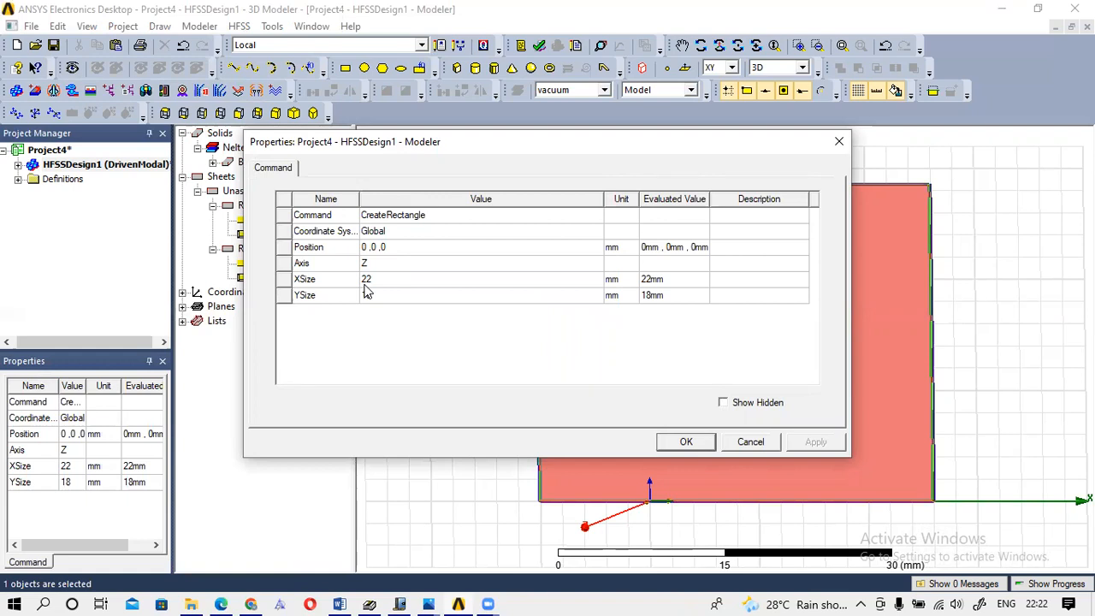
click(363, 247)
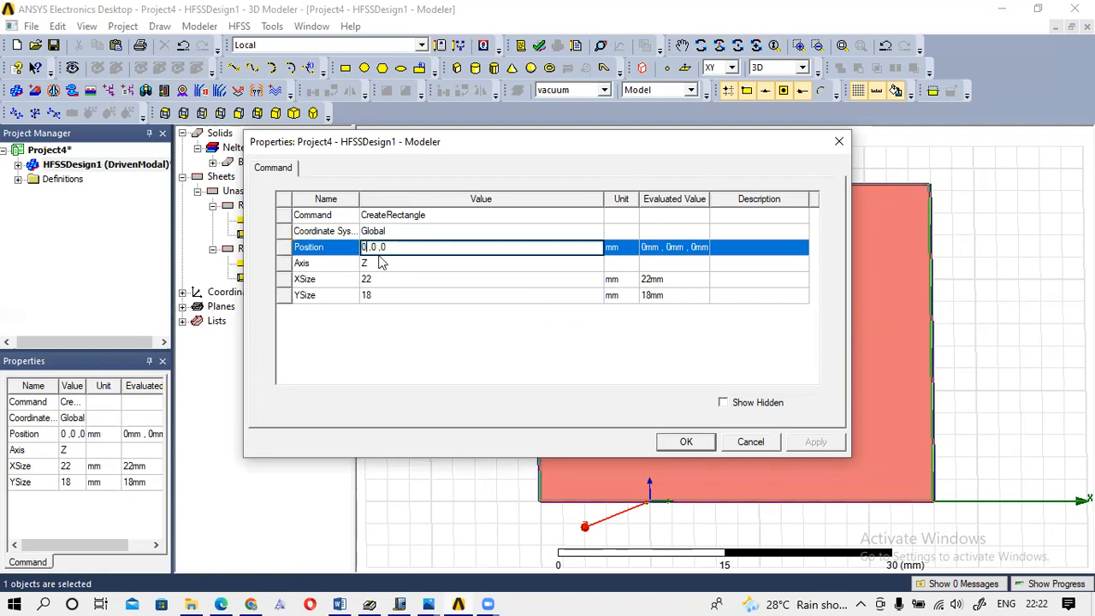
key(BackSpace)
text(5)
key(BackSpace)
text(0.762)
drag(478, 147, 566, 169)
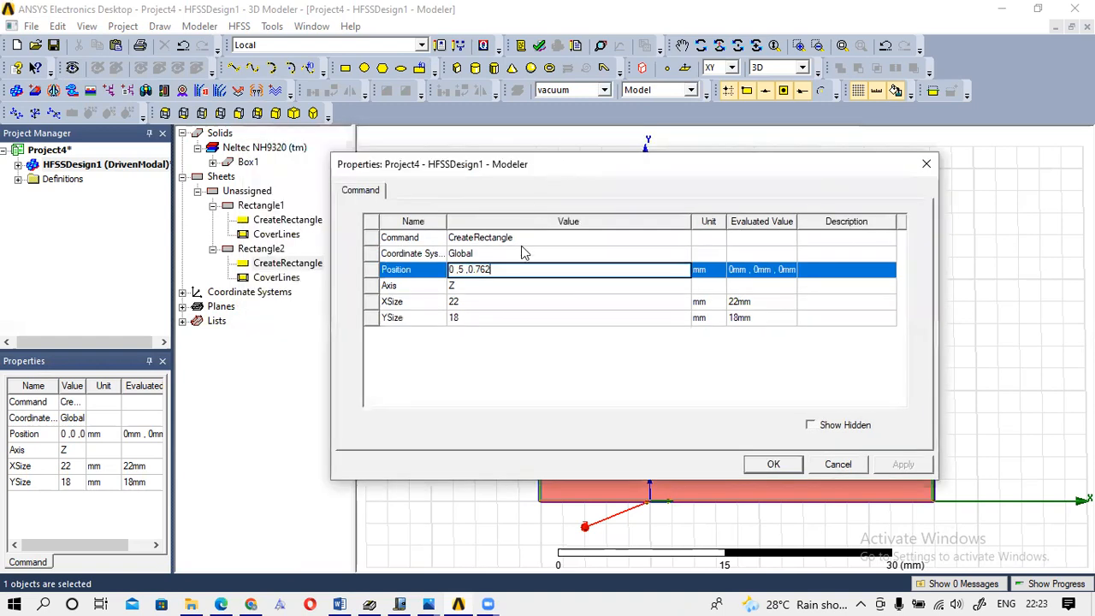
click(926, 164)
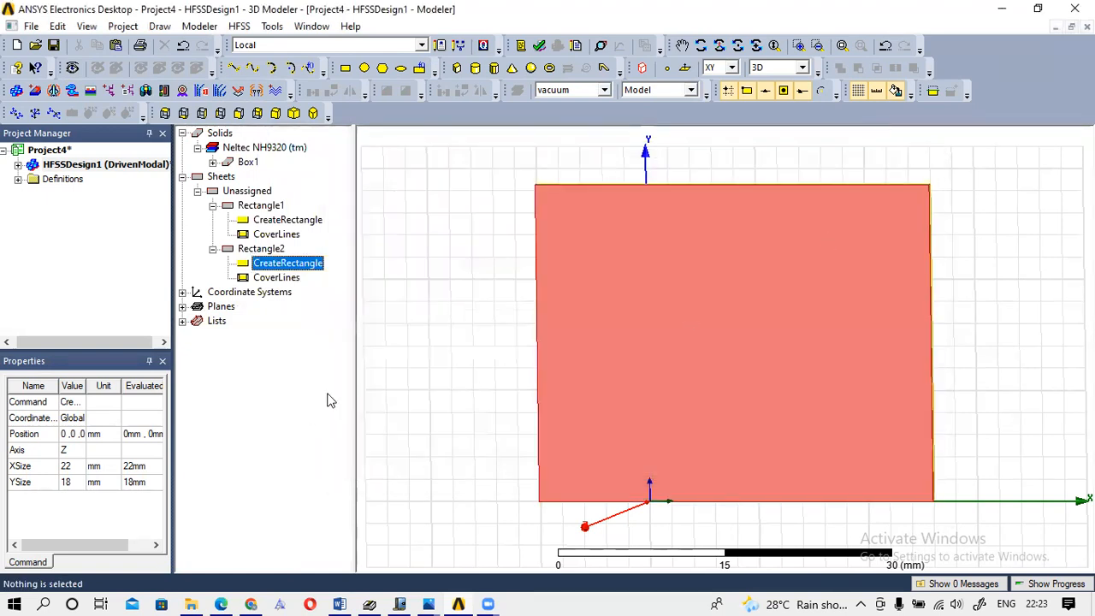
Set the second rectangle's position to 0, 5, 0.762 mm in its creation properties.
click(281, 248)
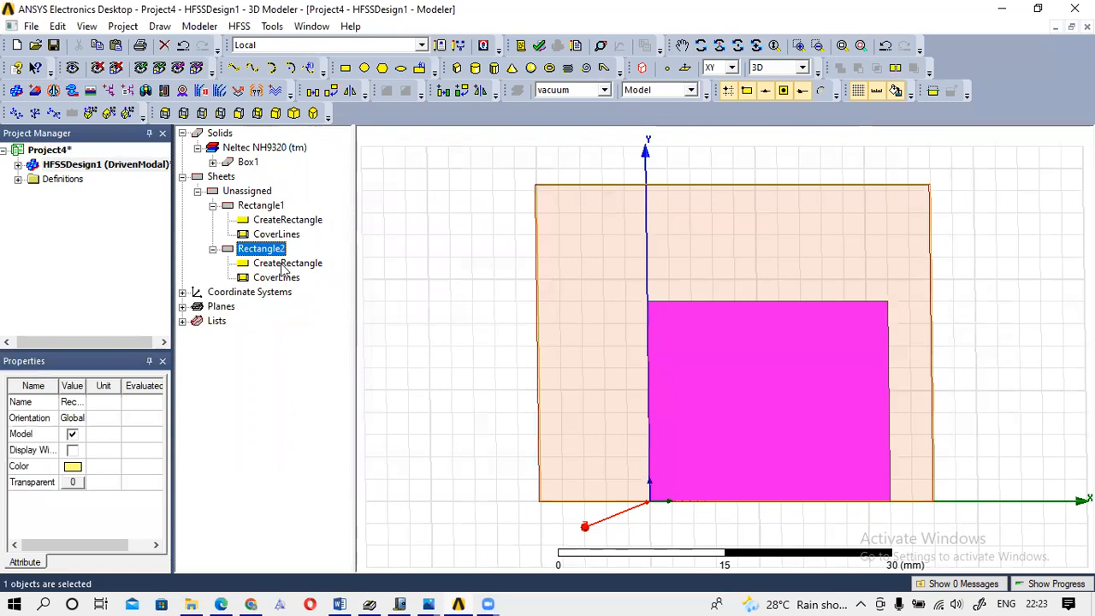
double_click(286, 265)
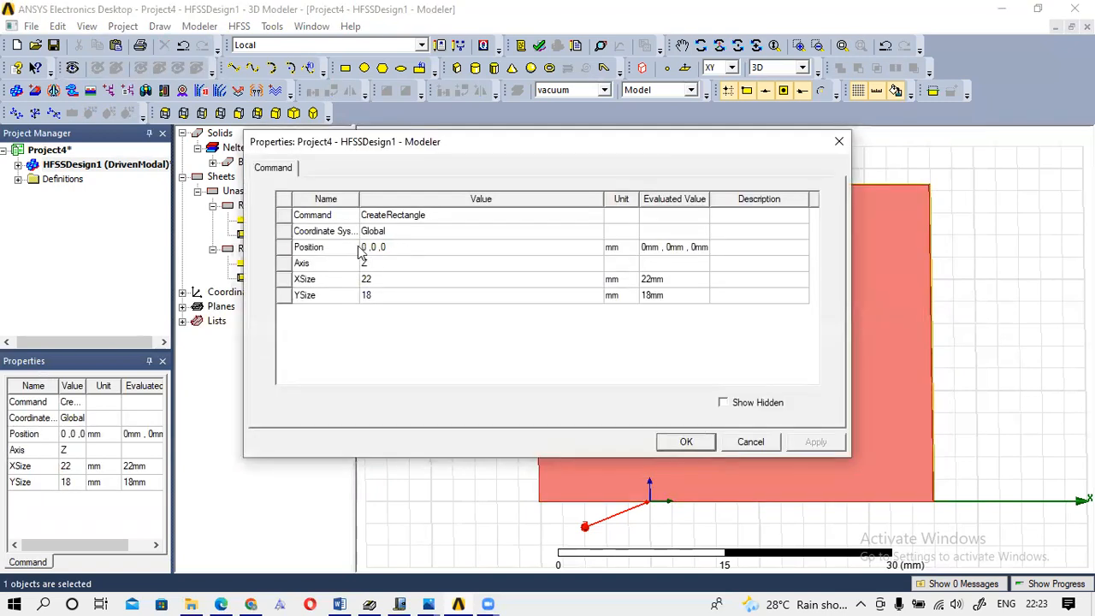
click(375, 247)
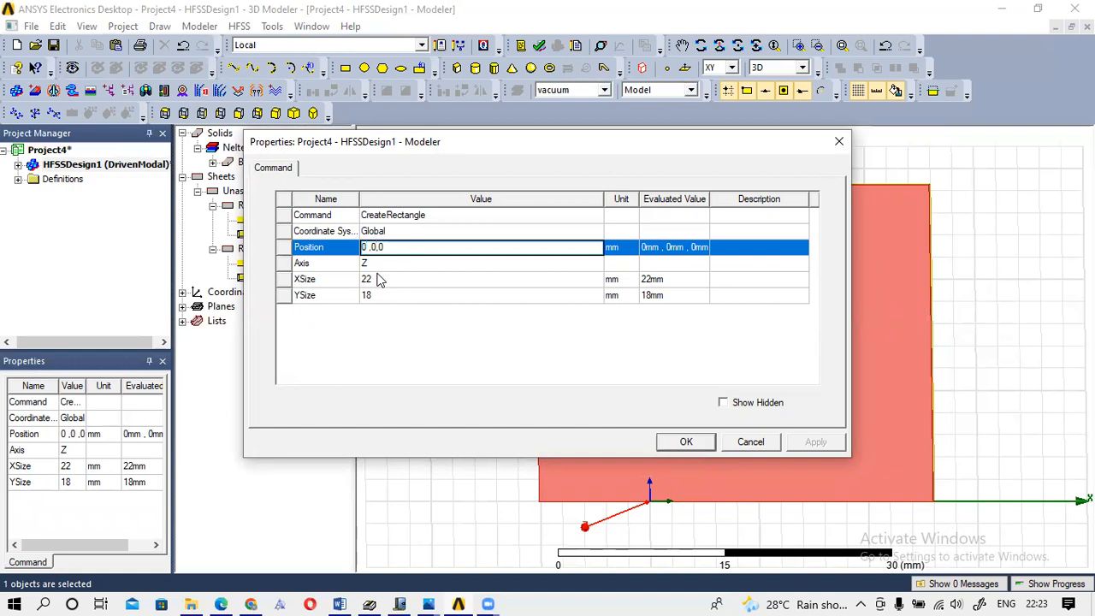
text(5)
key(BackSpace)
key(BackSpace)
text(5,0.762)
Set the second rectangle's XSize to 16.04 mm and YSize to 18.6 mm, and apply the properties.
click(380, 279)
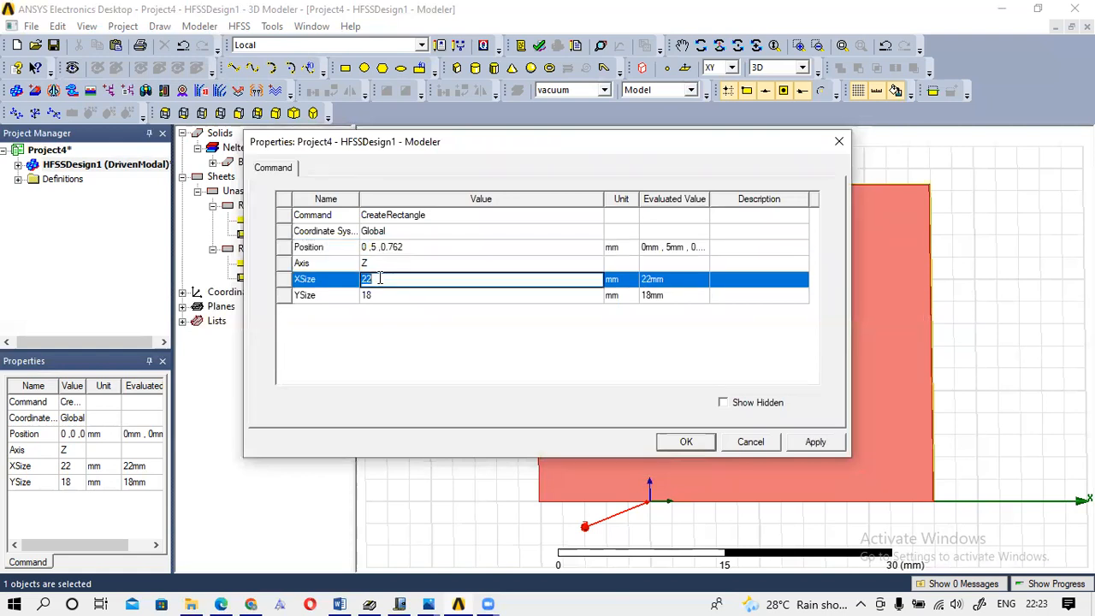
text(16.04)
click(379, 295)
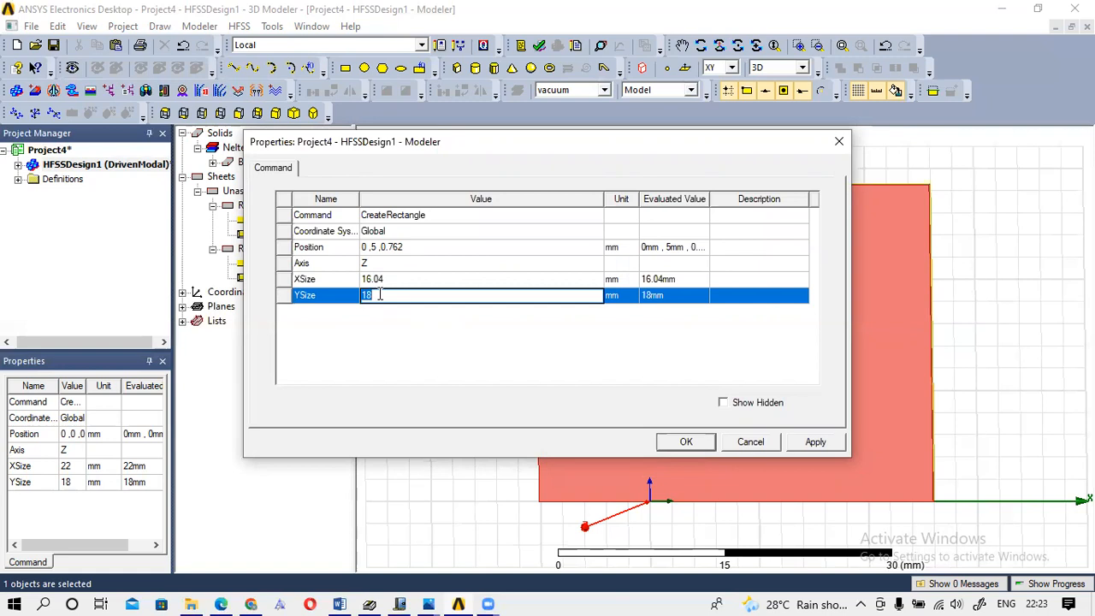
text(18.6)
click(695, 441)
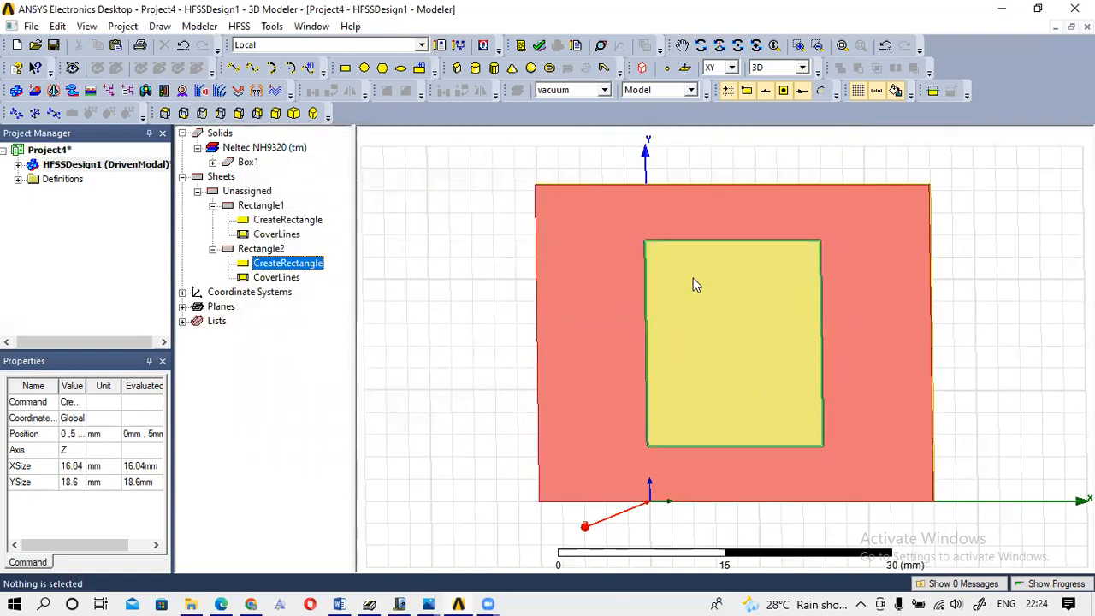
Draw a third rectangle inside the yellow one, between opposite corners (2, 20, 0) and (14, 8, 0), 12 by 12 mm.
click(346, 70)
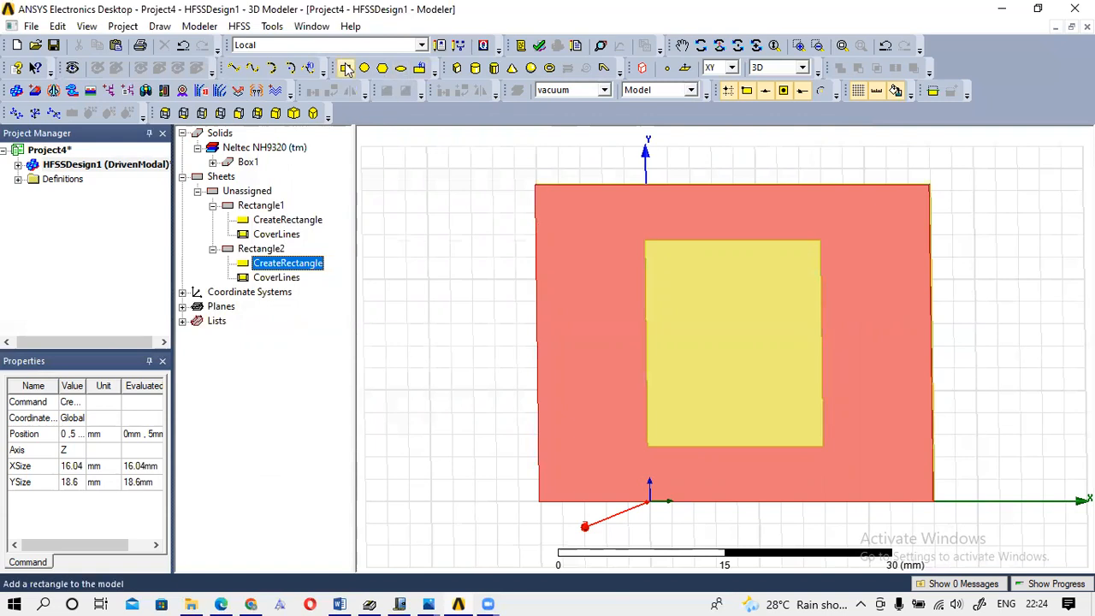
click(673, 280)
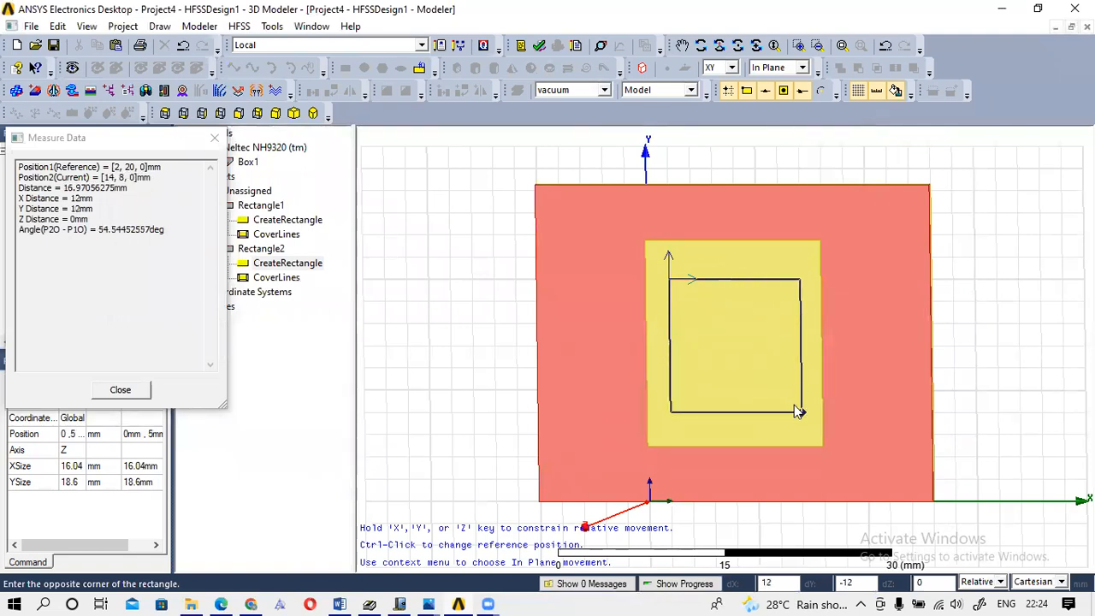
click(795, 407)
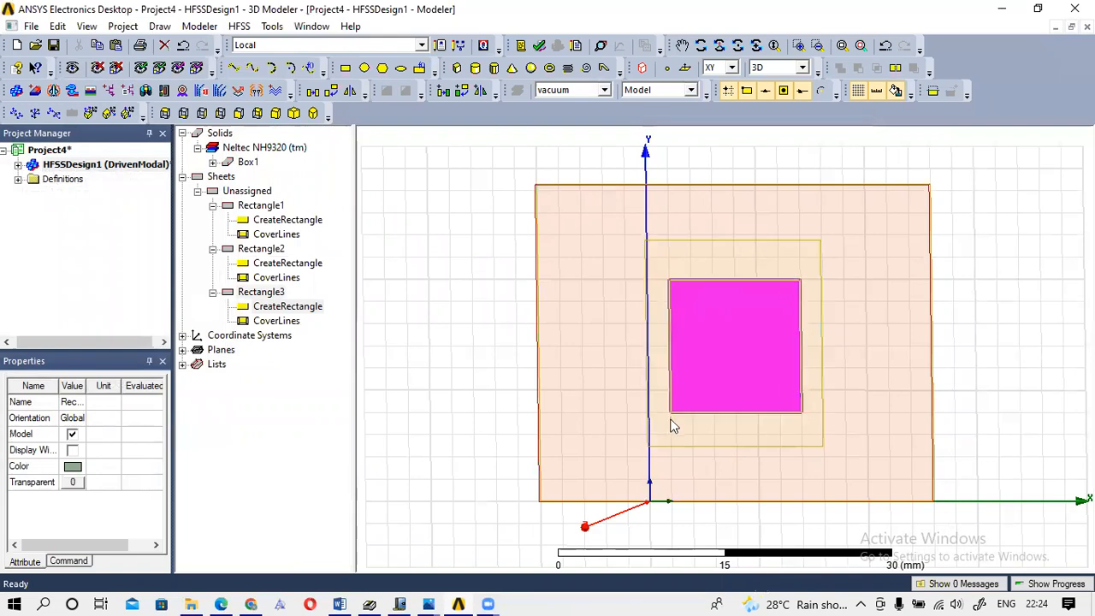
Set the third rectangle's position to 0.64, 7.4, 0.762 mm in its creation properties.
click(265, 291)
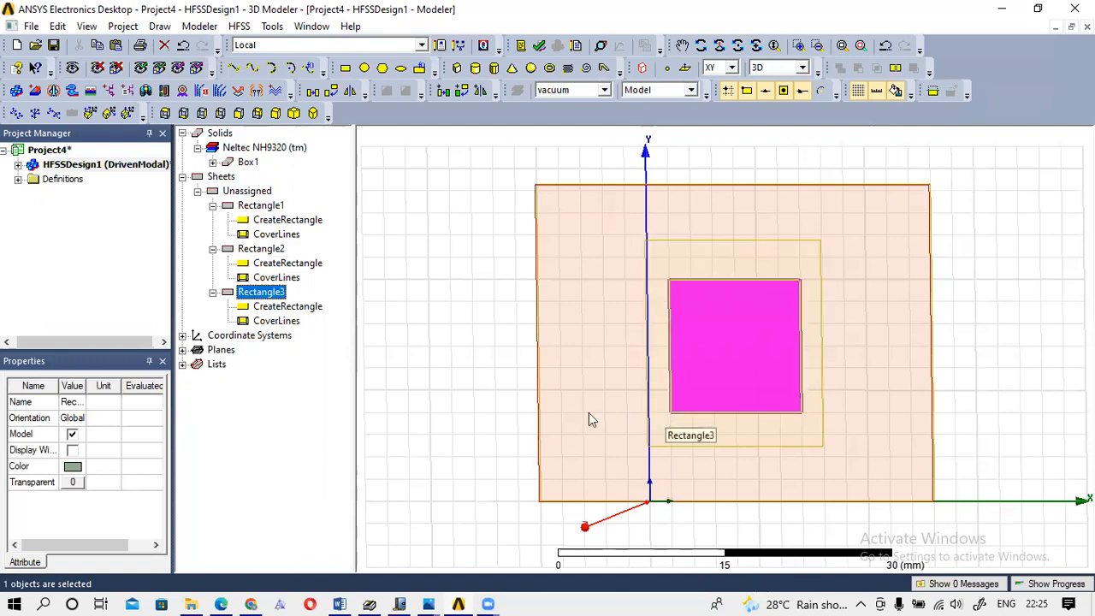
double_click(282, 307)
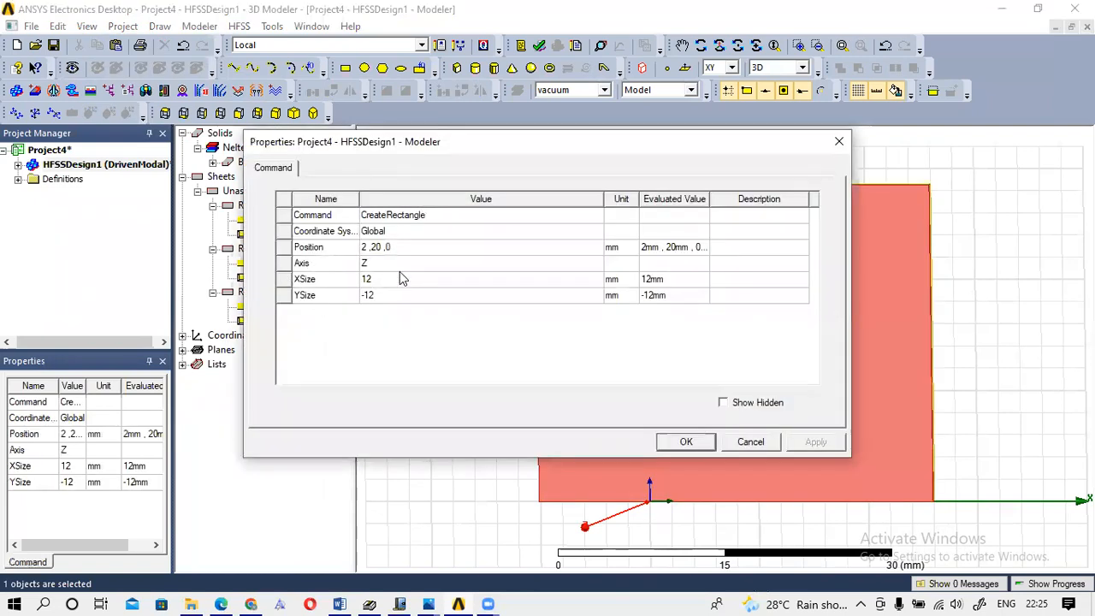
click(369, 248)
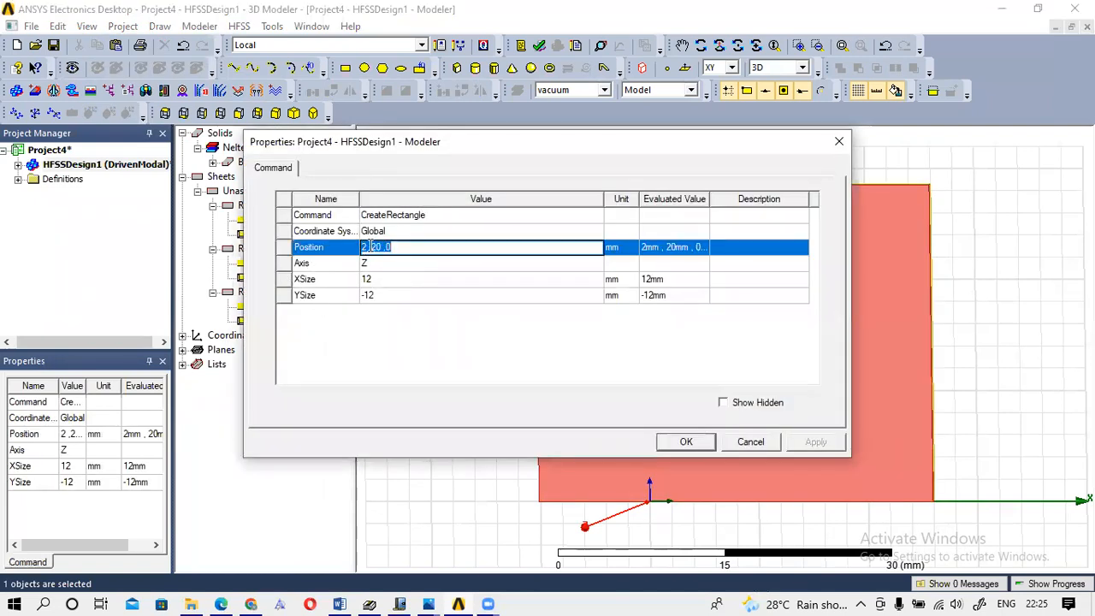
key(BackSpace)
text(0.64)
key(Right)
key(Right)
key(Right)
key(Right)
key(Right)
key(BackSpace)
key(BackSpace)
key(BackSpace)
key(BackSpace)
text(7.4)
key(BackSpace)
text(0.762)
Set the third rectangle's XSize to 14.76 mm and YSize to 13.8 mm, and apply the properties.
click(387, 279)
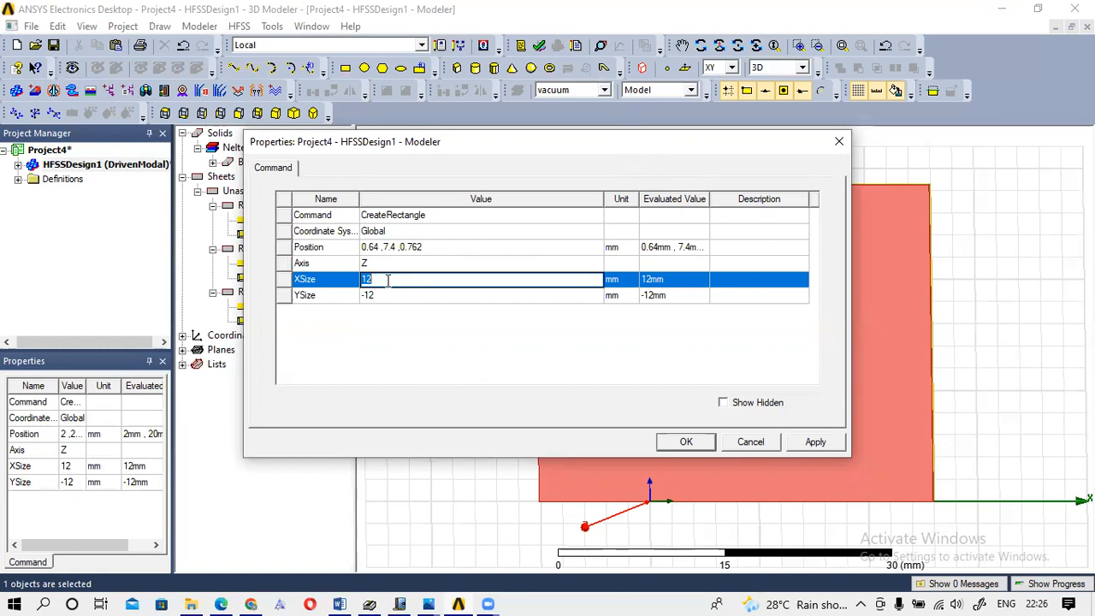
text(14.76)
click(389, 295)
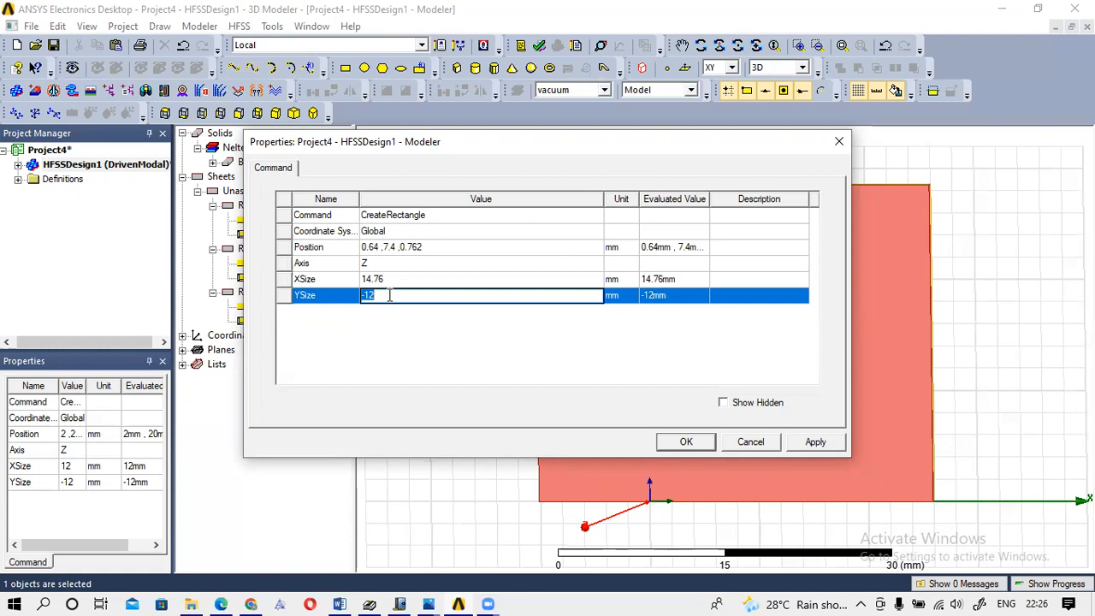
text(13.8)
click(689, 442)
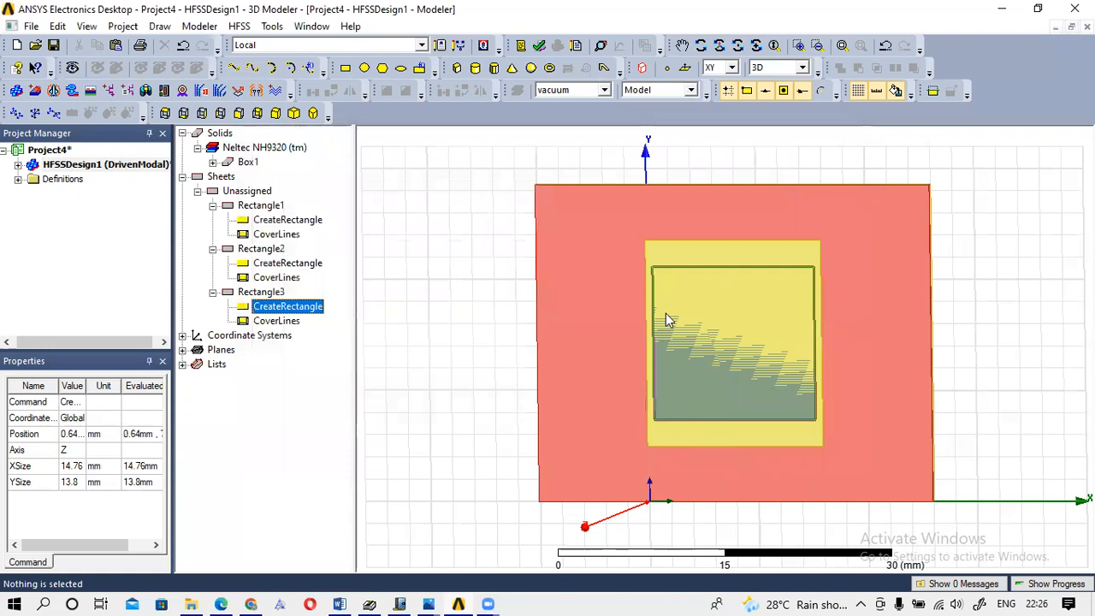
Check the layout sketch in Windows Journal, and back in HFSS subtract Rectangle3 from Rectangle2 without cloning the tool object.
mouse_move(365, 596)
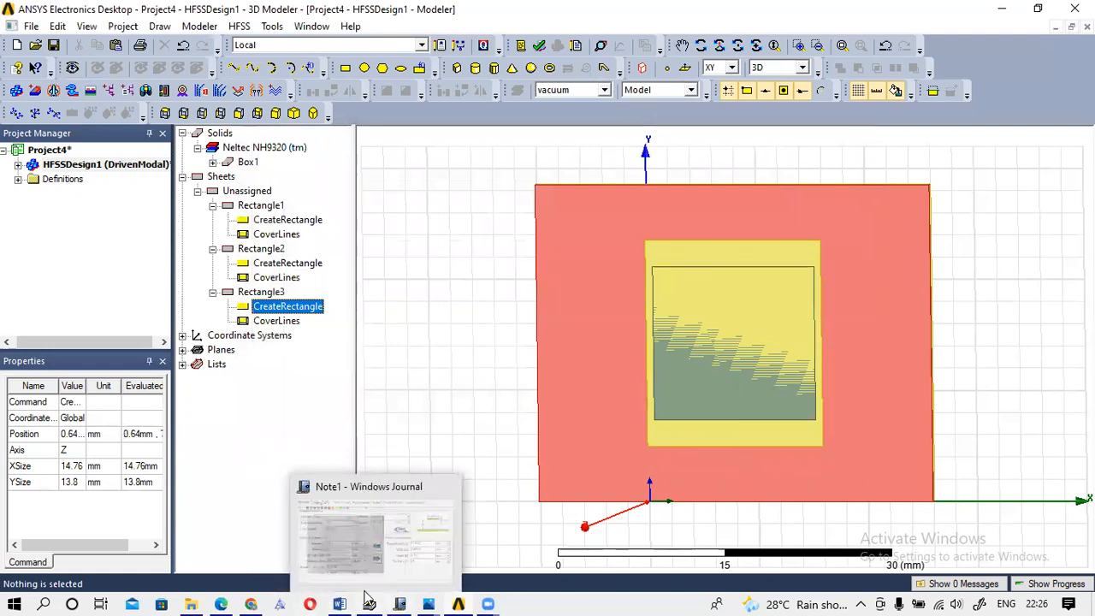
mouse_move(458, 604)
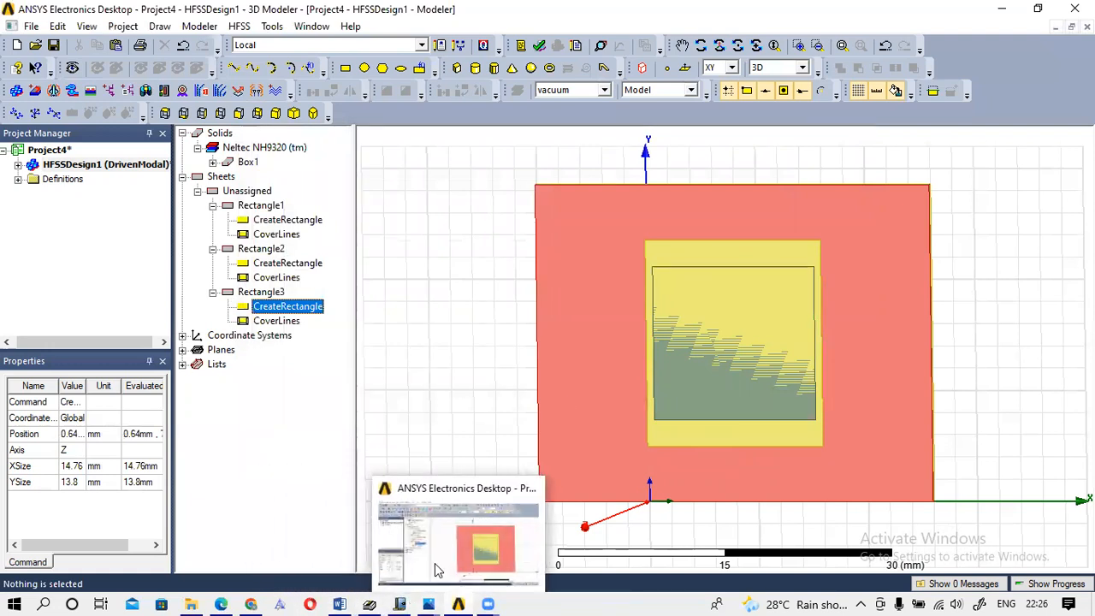
click(370, 604)
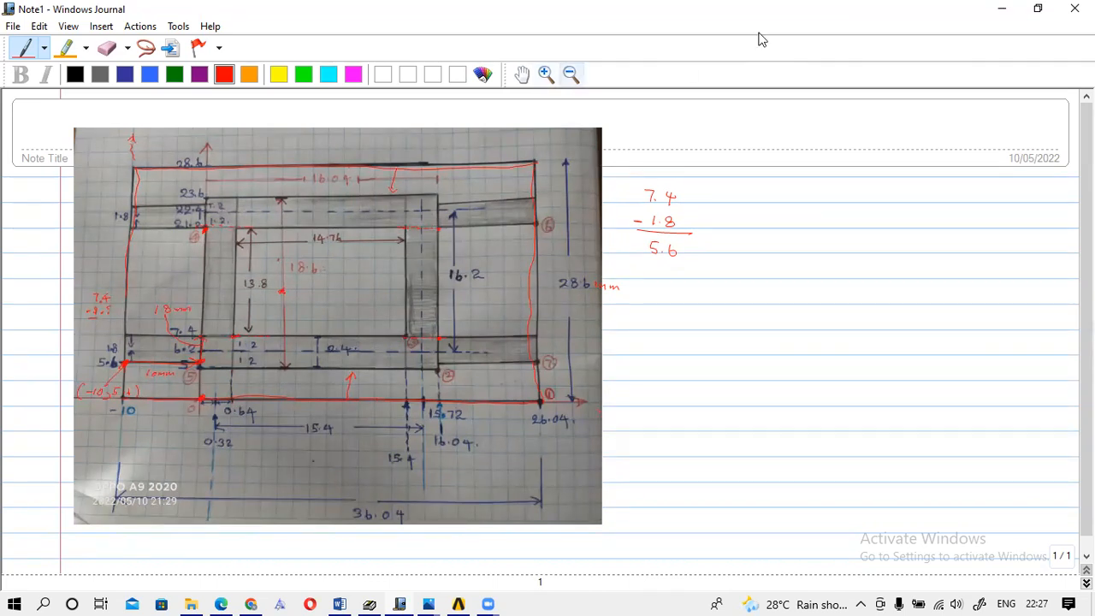
mouse_move(457, 604)
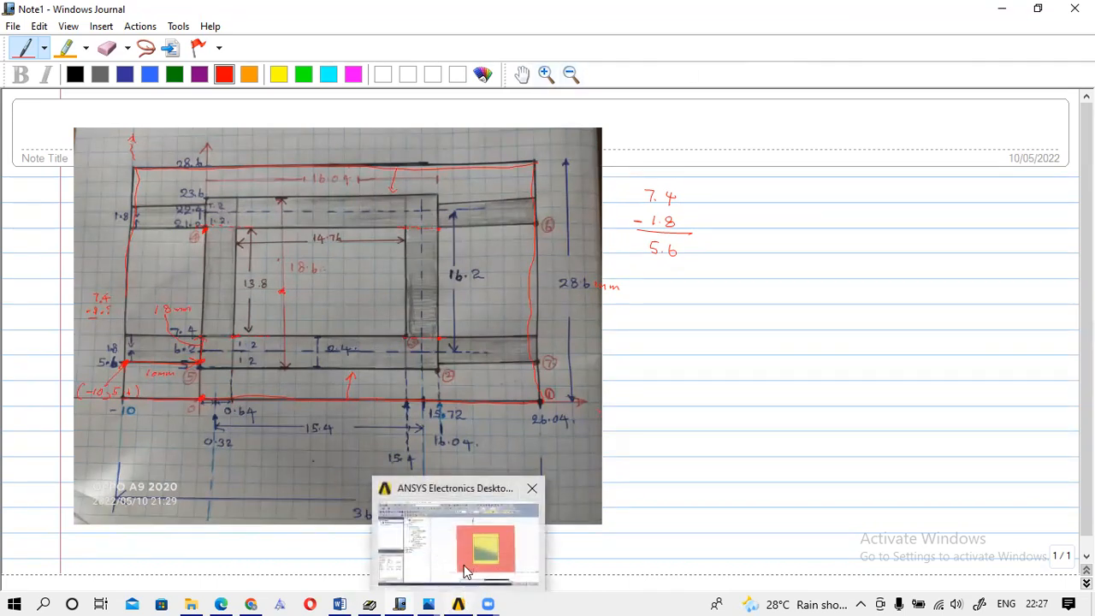
click(489, 505)
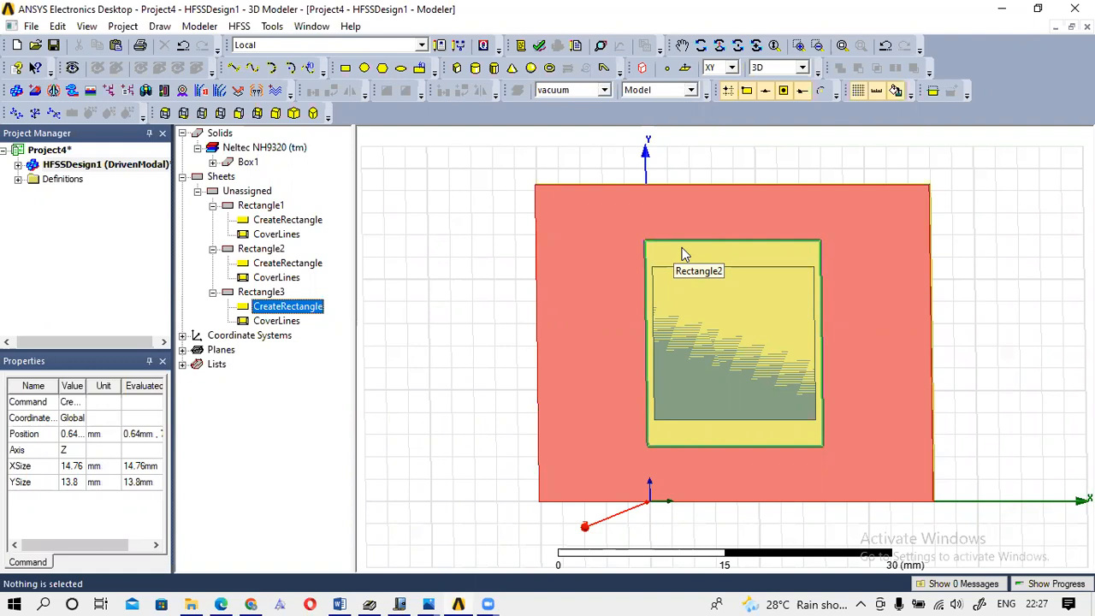
click(682, 247)
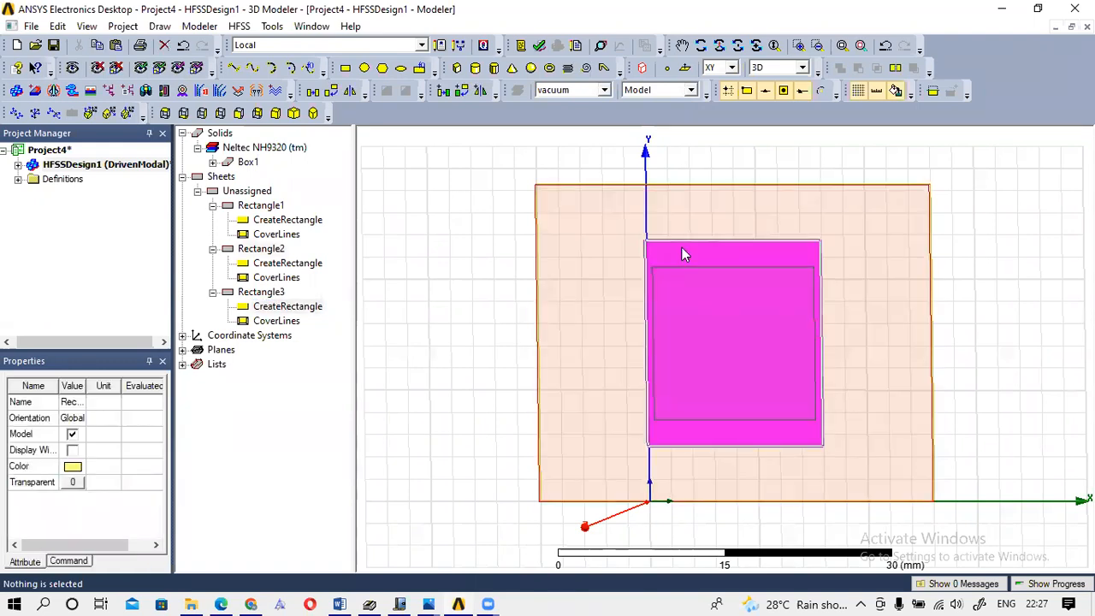
ctrl+click(702, 297)
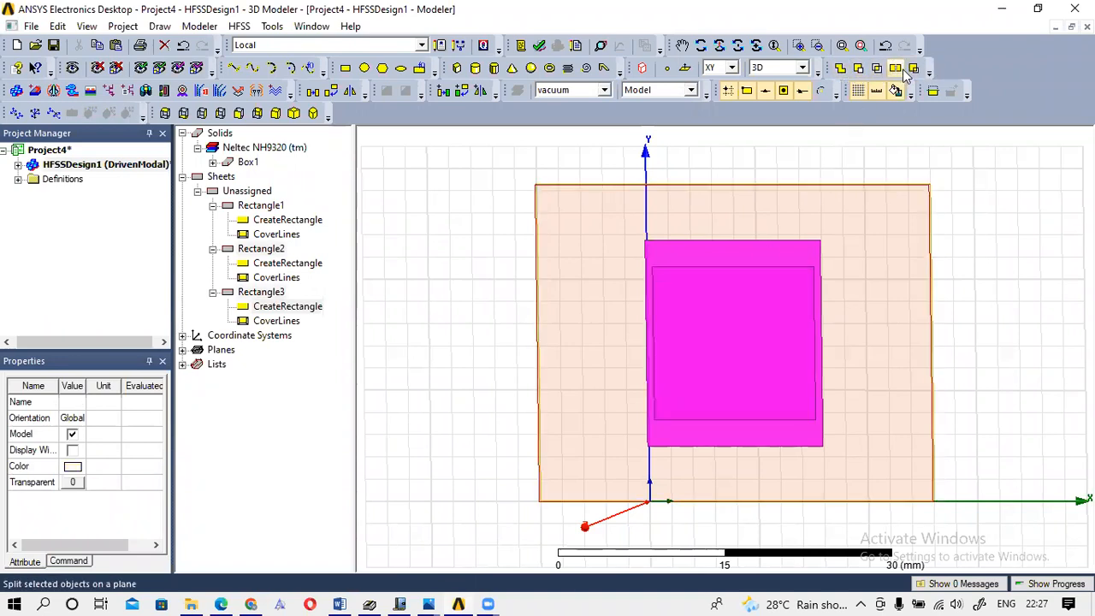
click(858, 74)
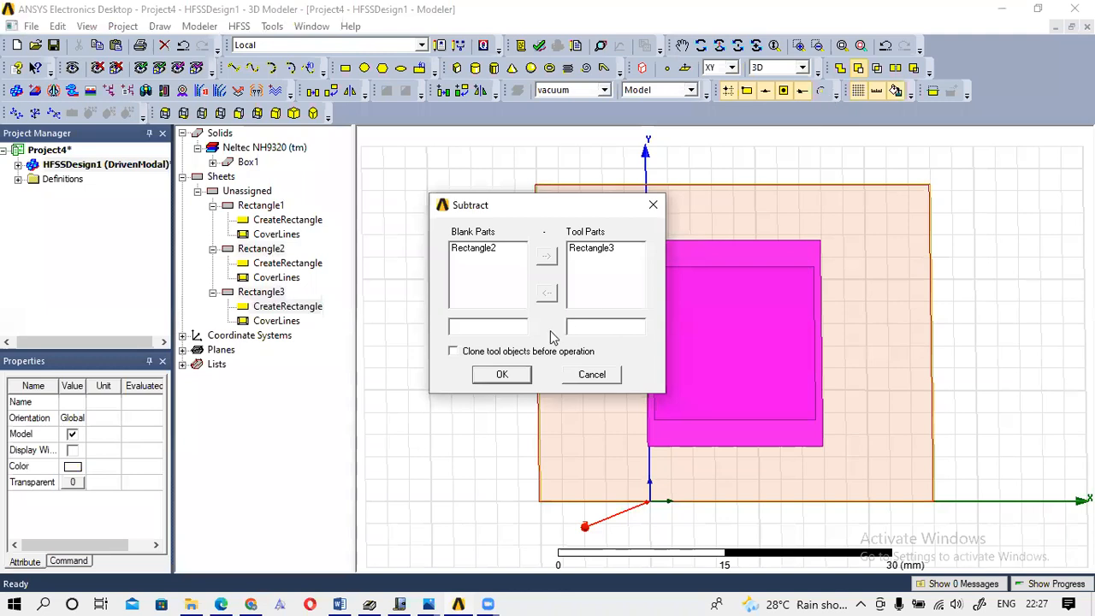
click(503, 374)
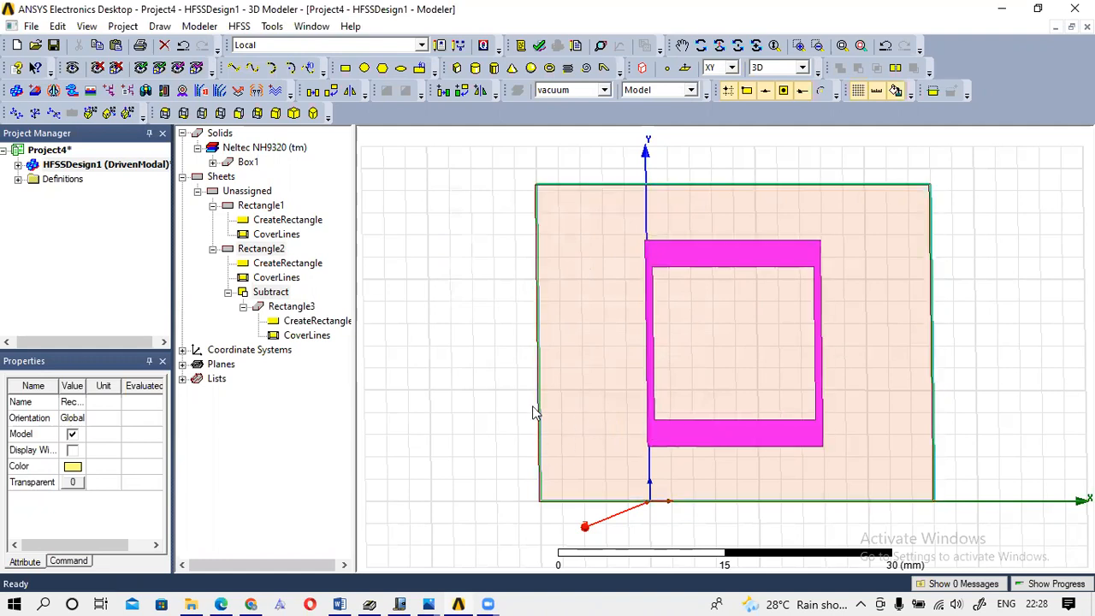
click(346, 72)
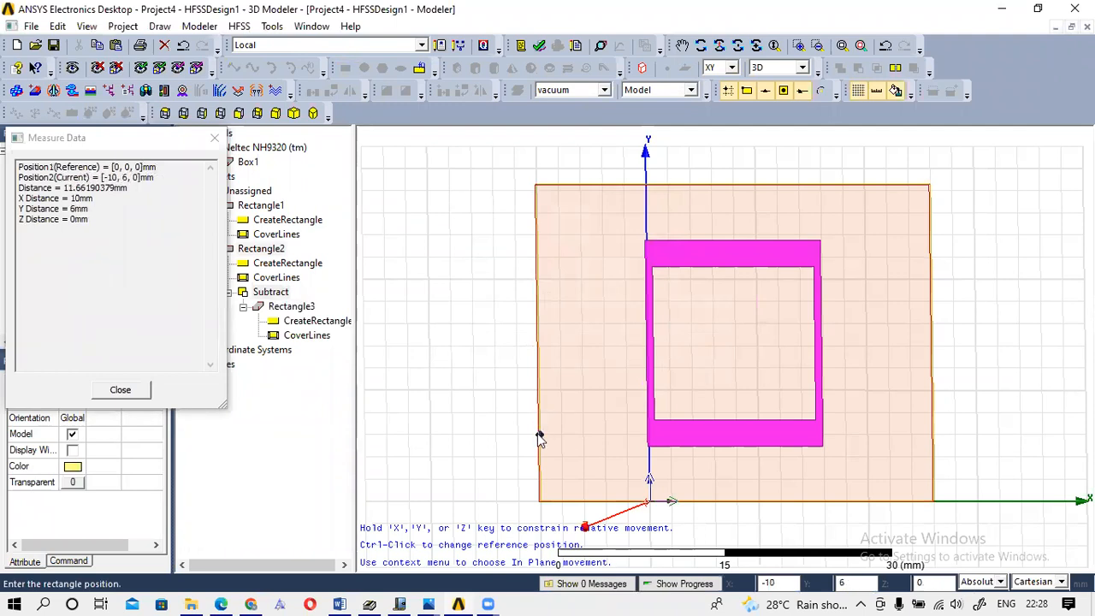
click(623, 422)
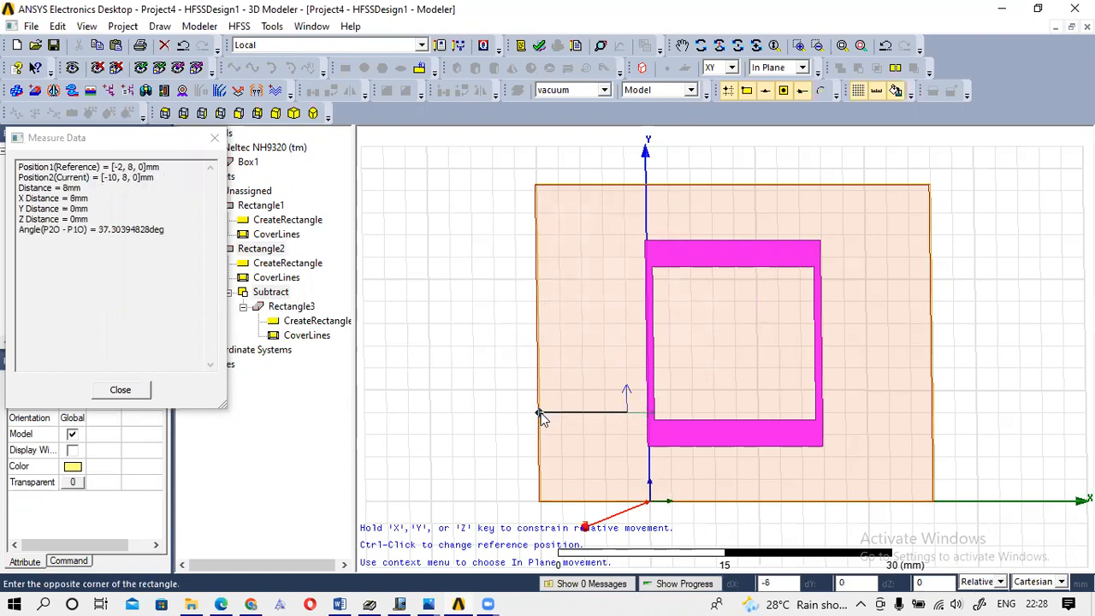
click(540, 415)
click(642, 337)
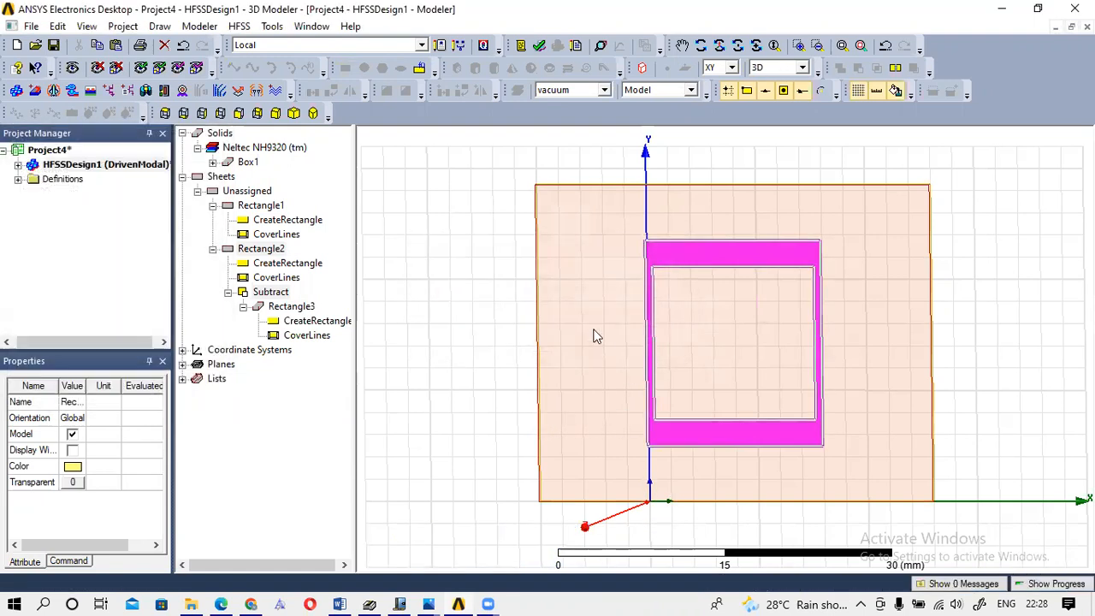
Draw a 10 by 2 mm rectangle from (-10, 8, 0) to (0, 6, 0), and consult the feed line dimensions in the Windows Journal sketch.
click(346, 69)
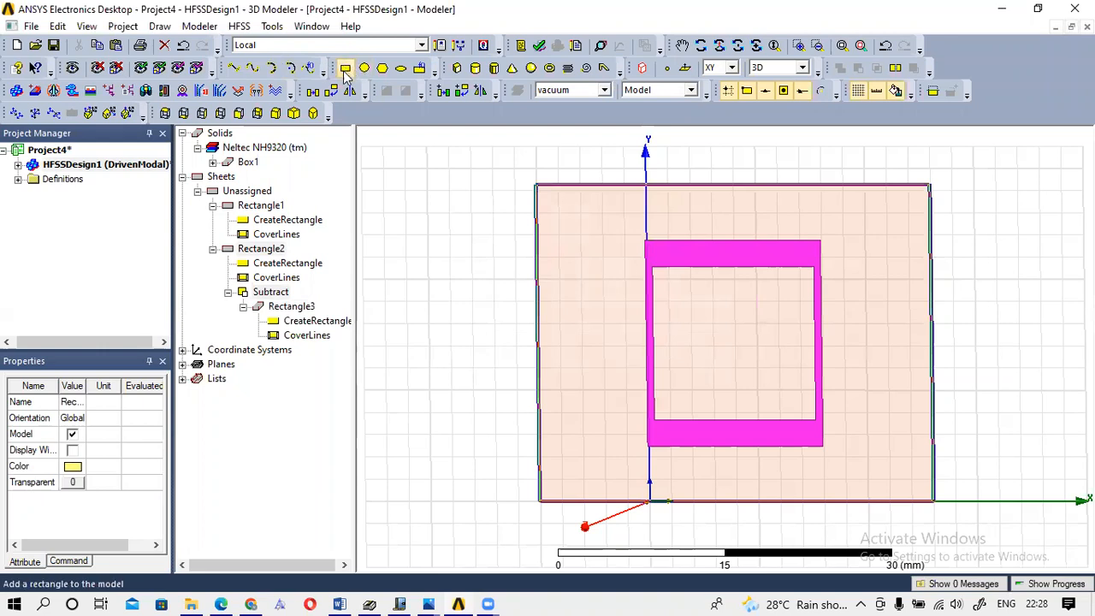
click(538, 415)
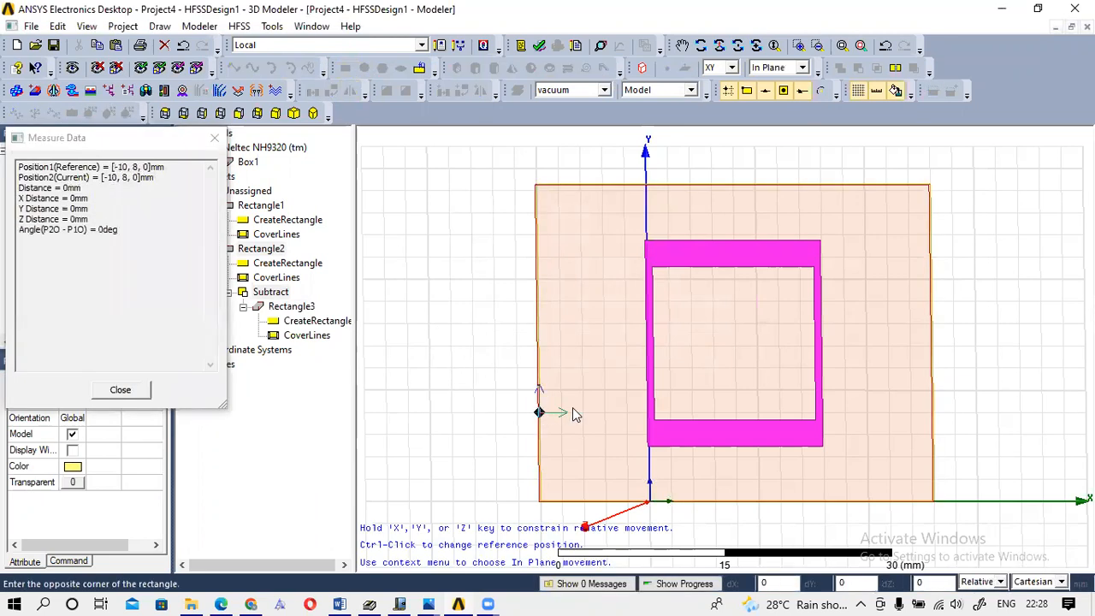
click(648, 434)
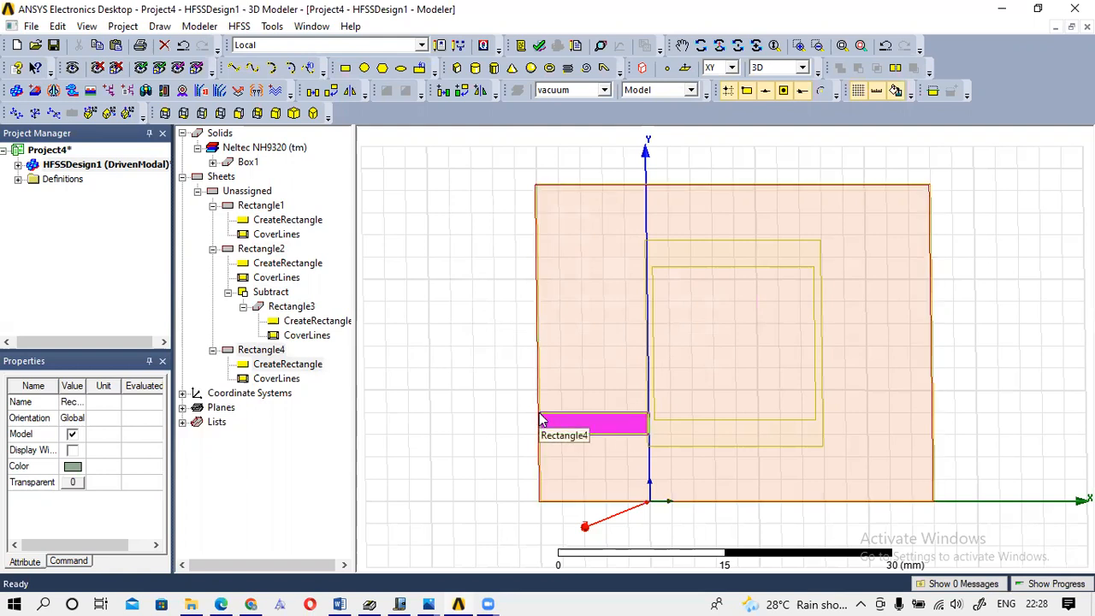
mouse_move(399, 602)
click(396, 543)
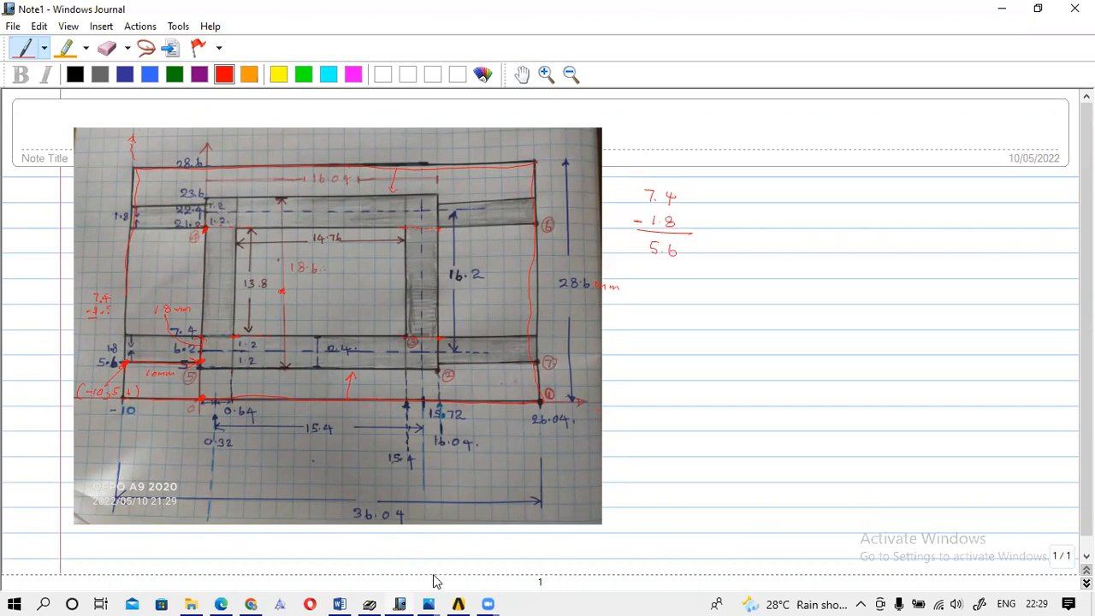
mouse_move(457, 596)
click(433, 537)
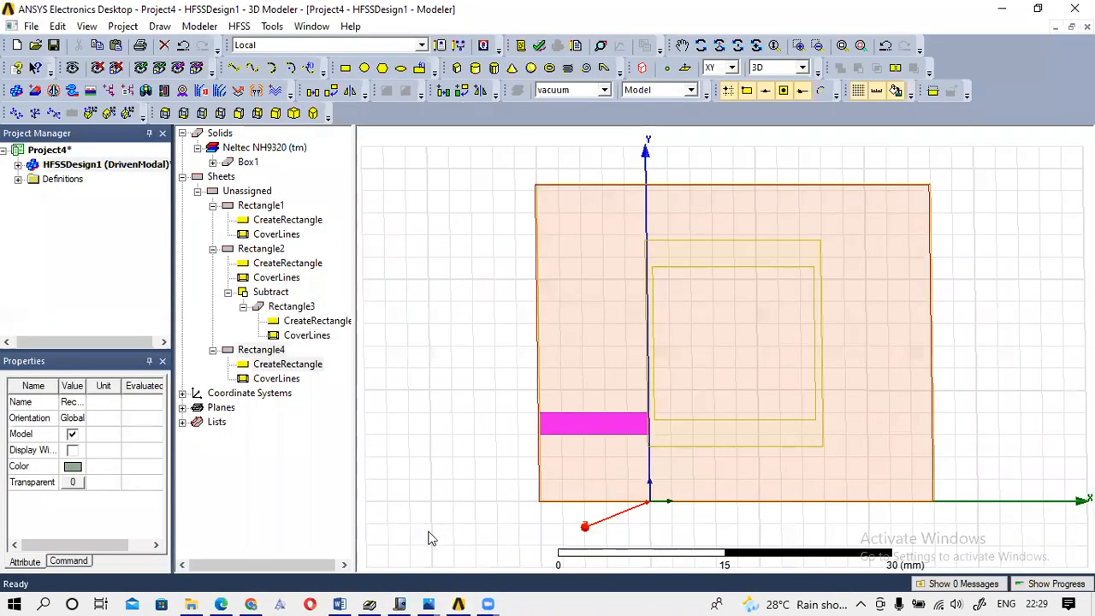
Change the fourth rectangle's colour to light yellow (255, 255, 128) in its attributes.
click(554, 425)
click(492, 398)
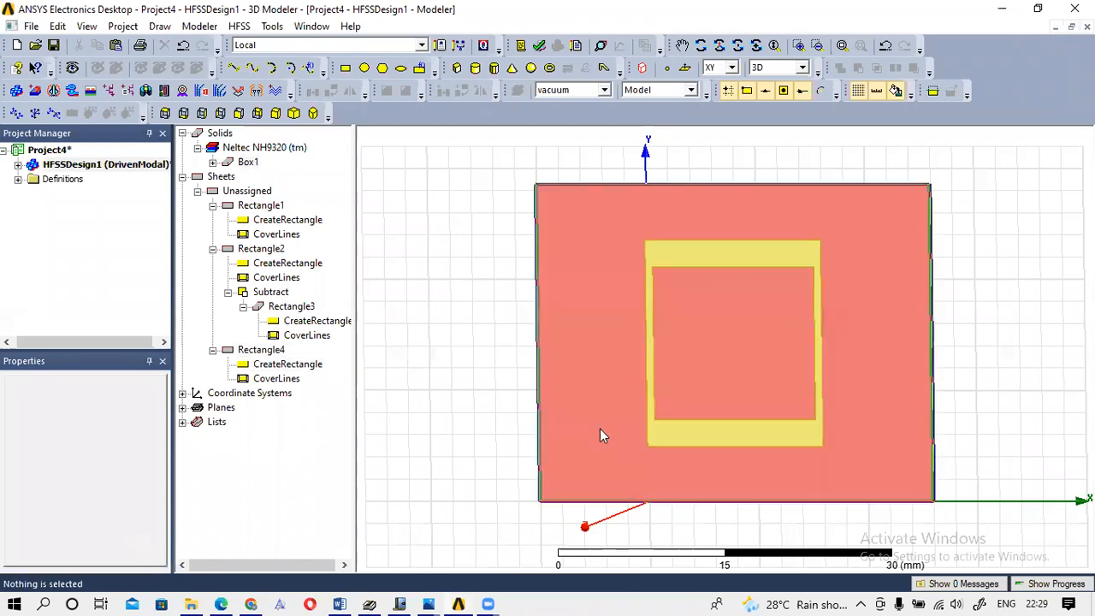
click(260, 350)
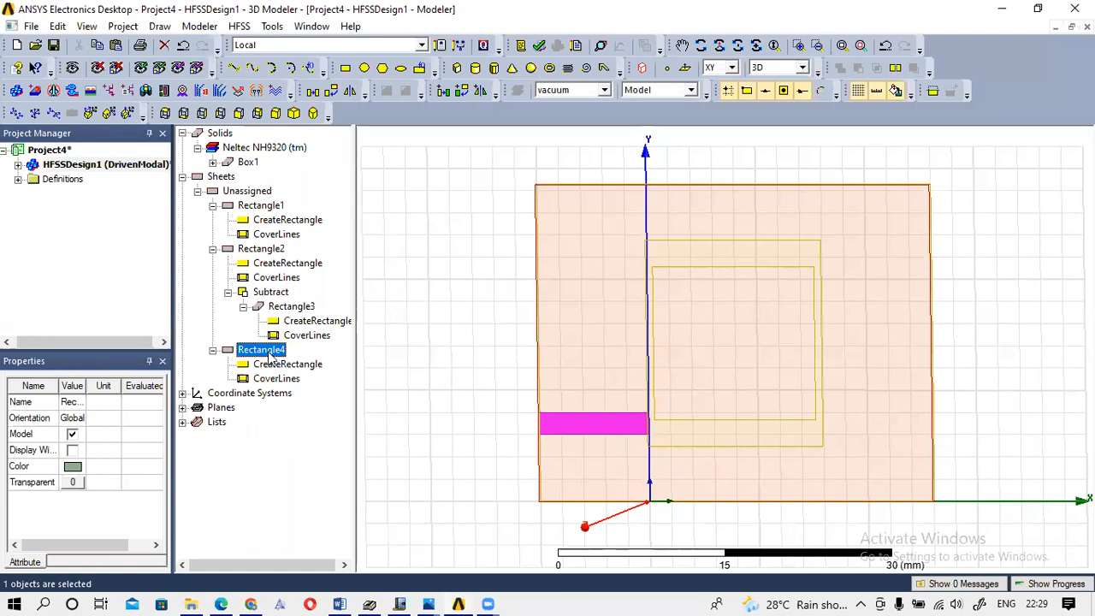
double_click(262, 349)
click(382, 281)
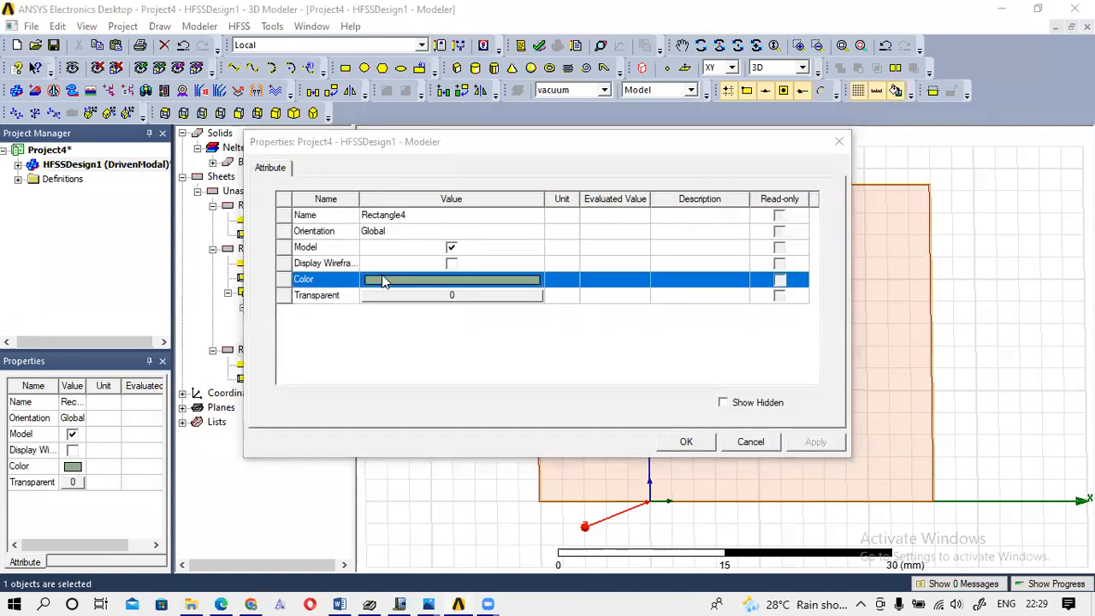
click(382, 281)
click(403, 213)
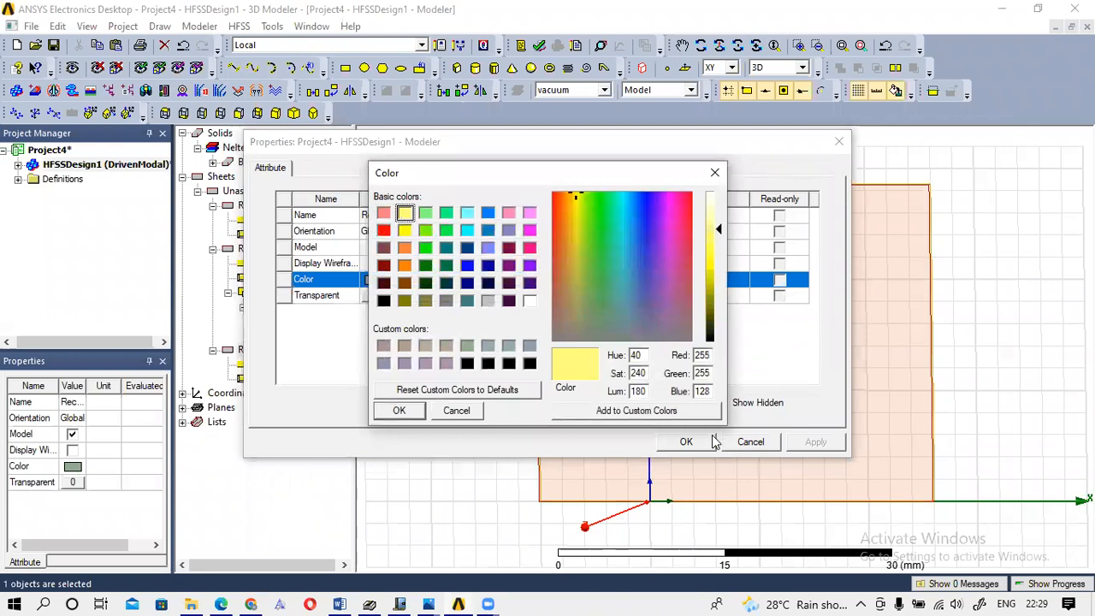
click(414, 416)
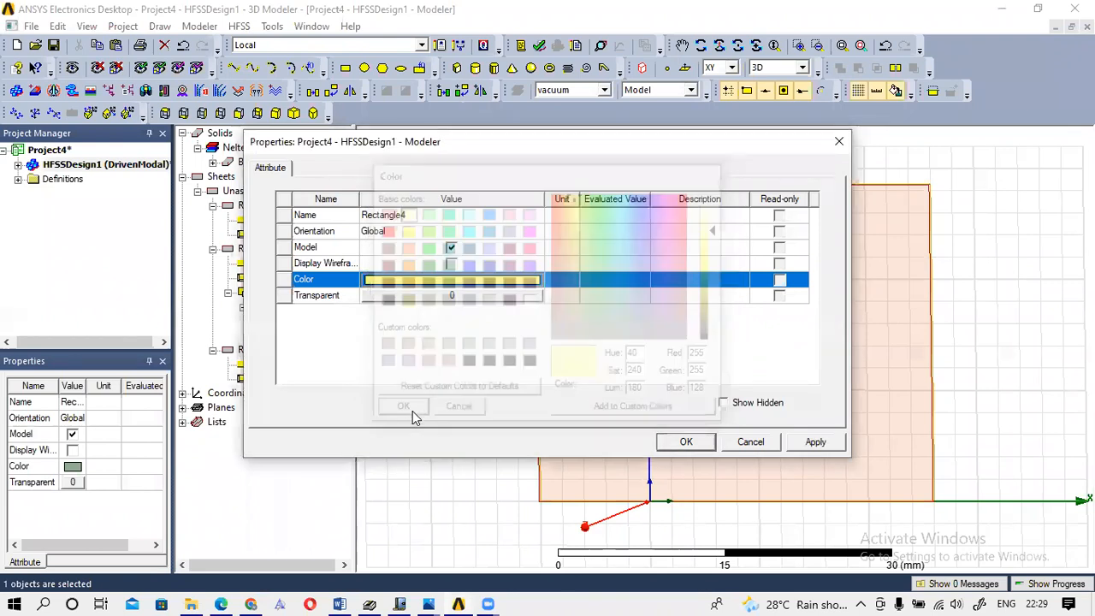
click(683, 442)
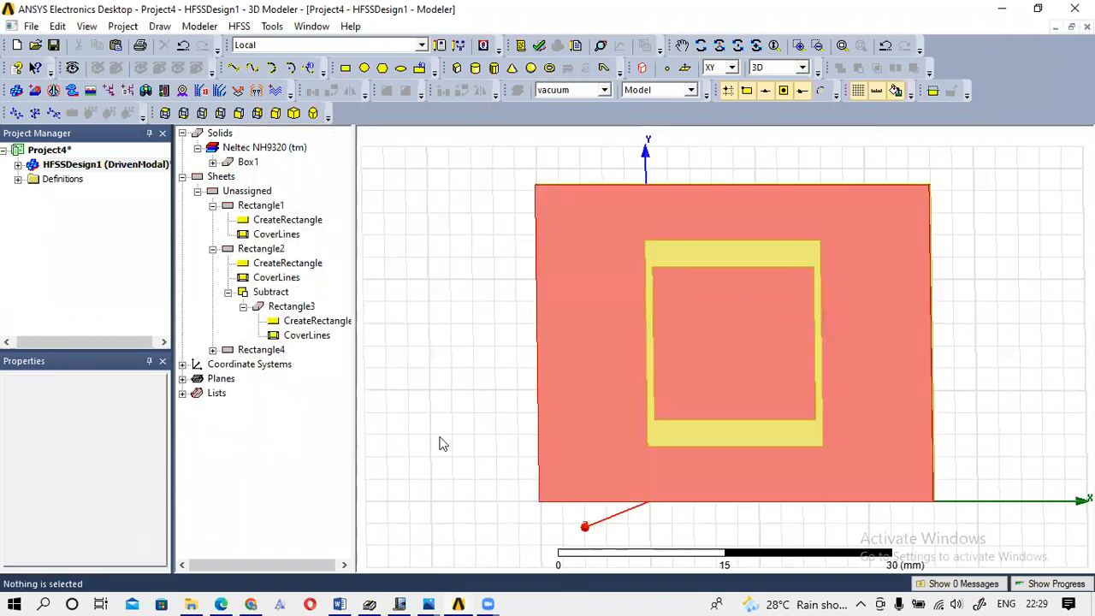
Inspect the position and size in the fourth rectangle's creation properties, close them and clear the selection.
click(308, 324)
click(299, 310)
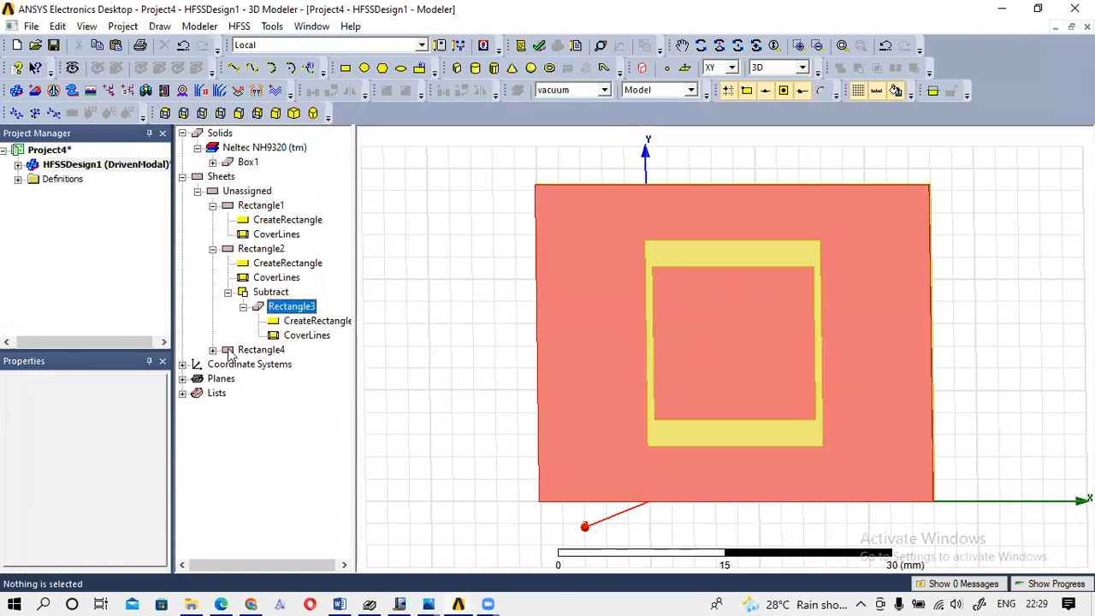
click(263, 350)
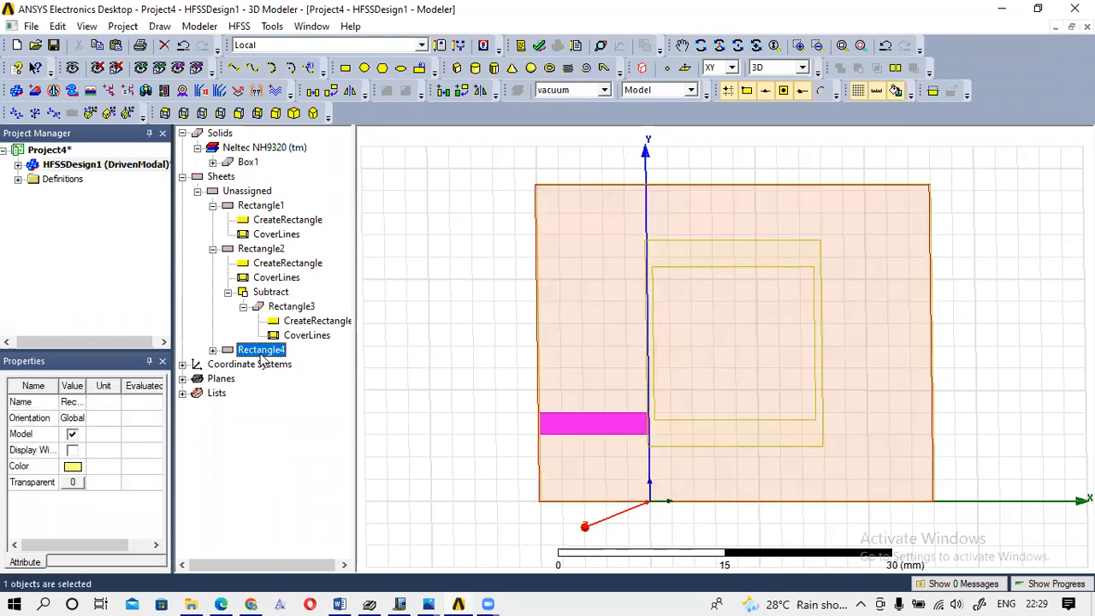
click(213, 351)
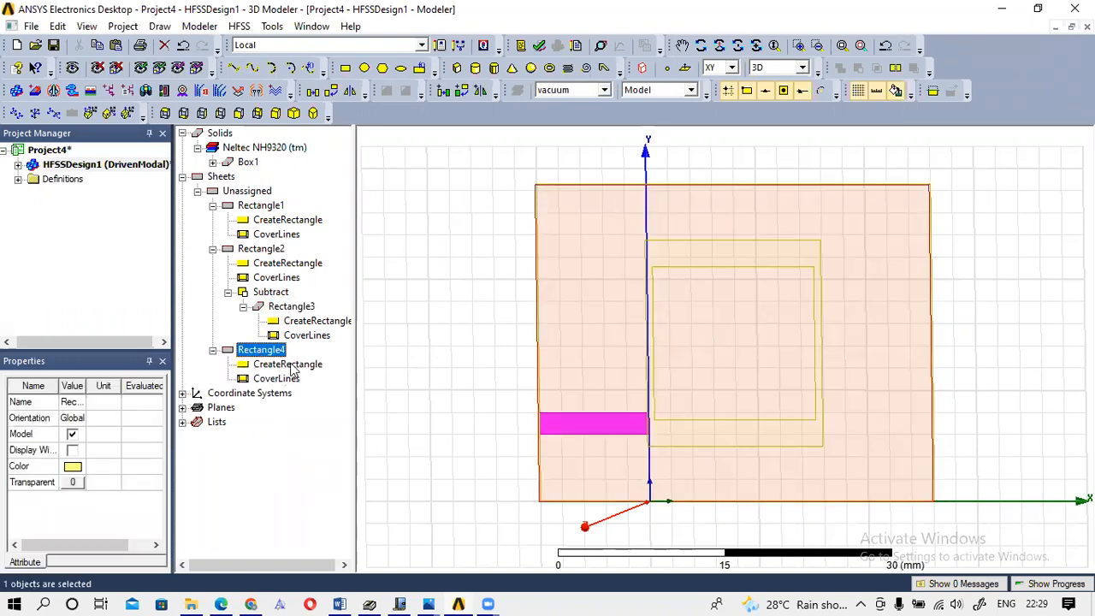
double_click(291, 366)
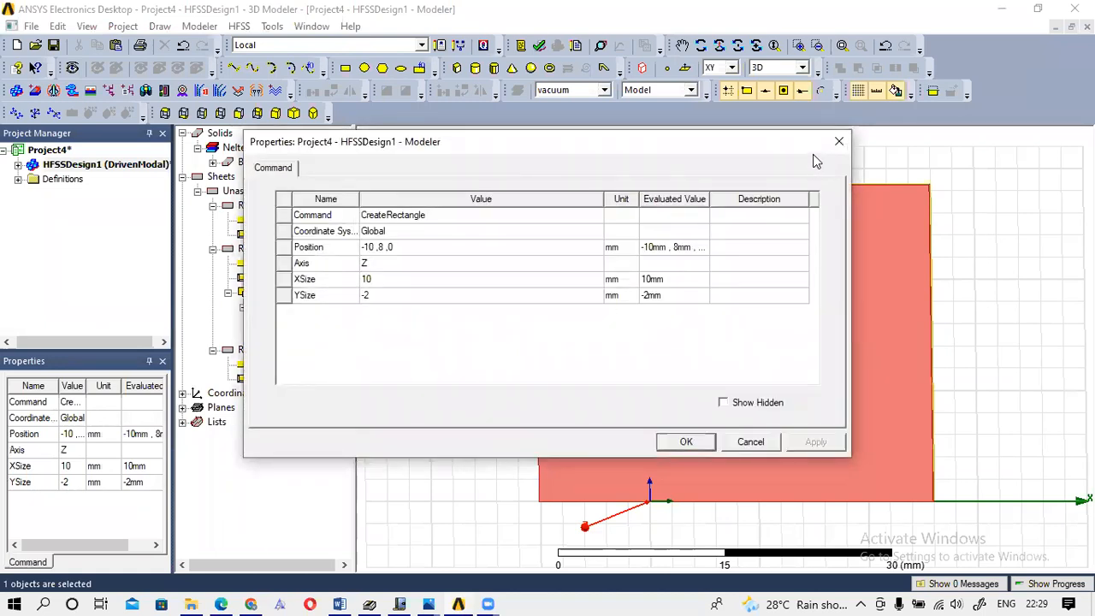
click(837, 143)
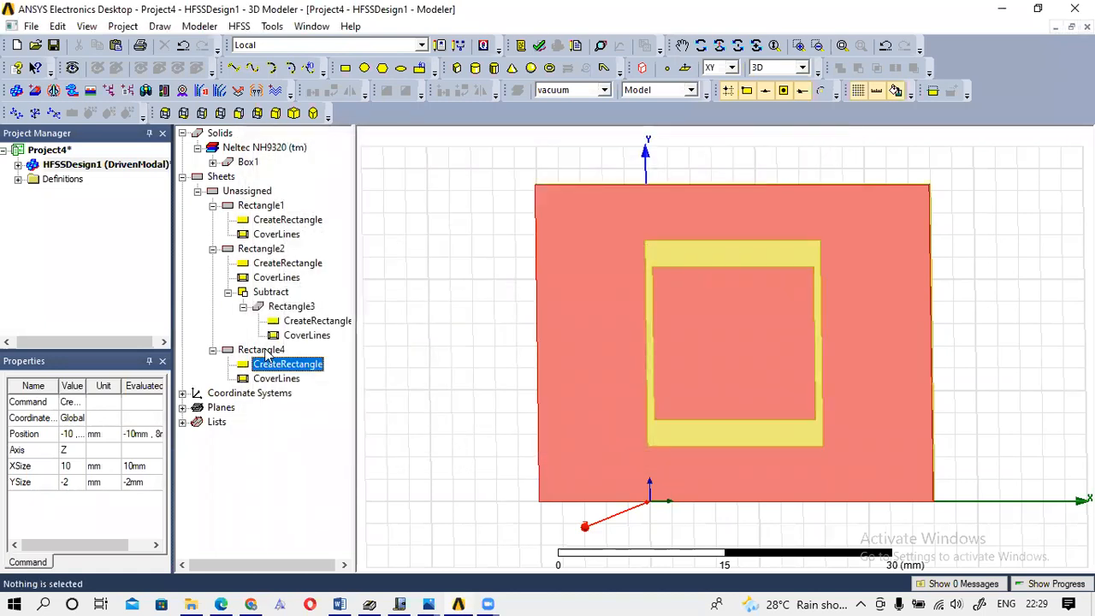
click(266, 351)
click(468, 287)
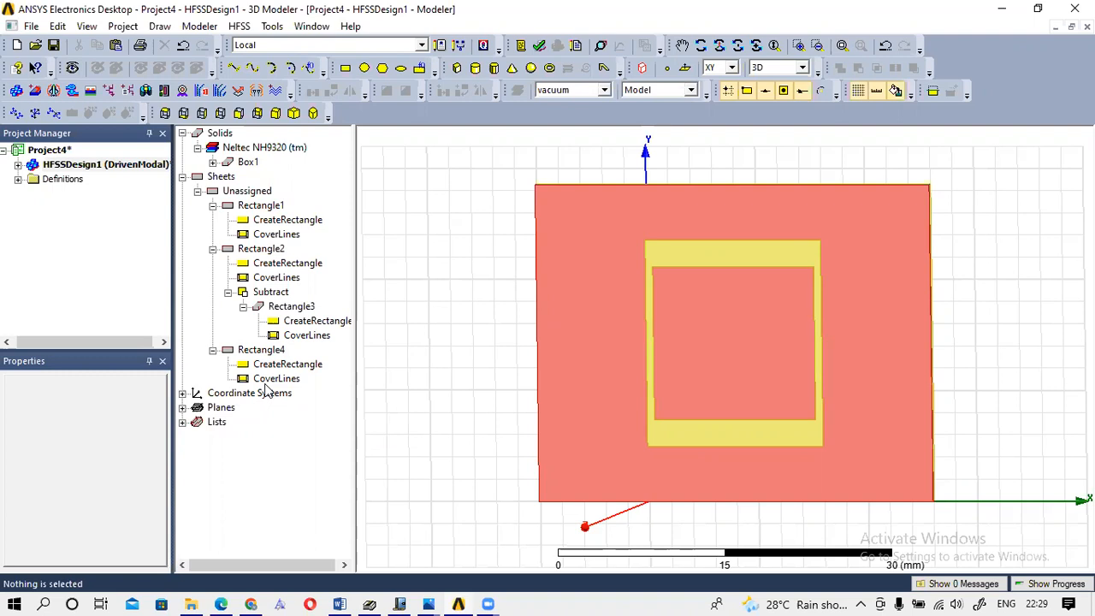
Set Rectangle4's position to (-10, 5.6, 0.762) and its YSize to 1.8 mm.
click(261, 349)
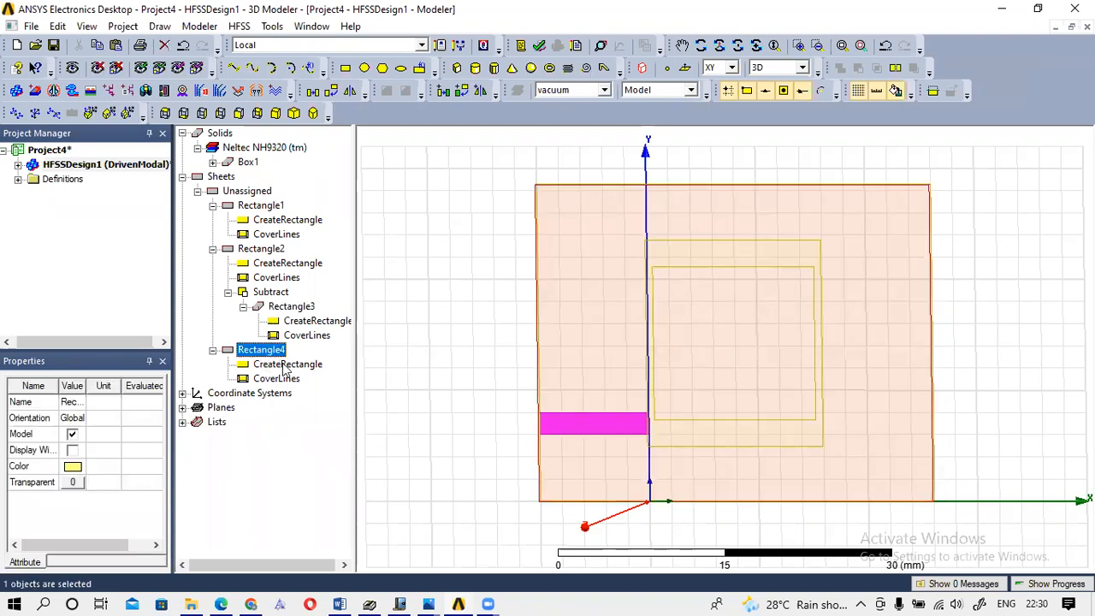
double_click(282, 364)
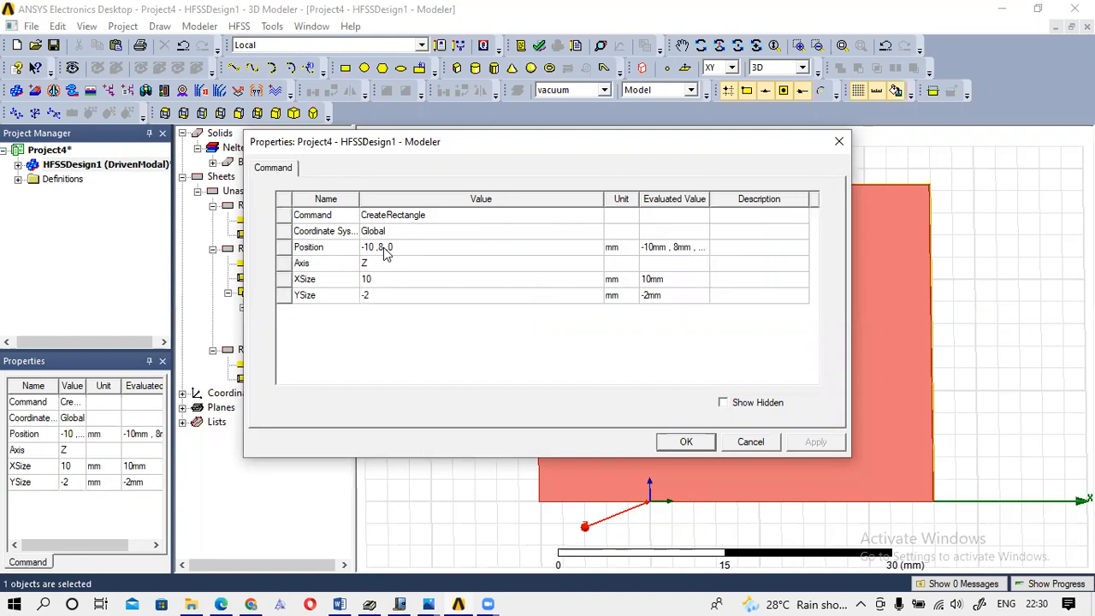
click(384, 248)
key(BackSpace)
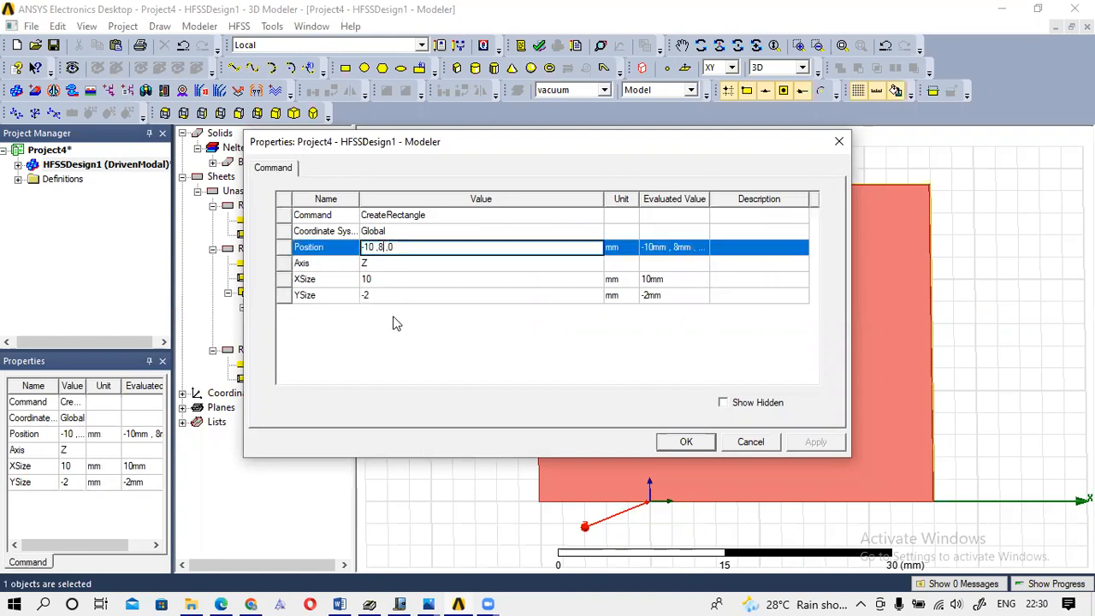
text(5.6)
click(412, 248)
text(.762)
click(372, 295)
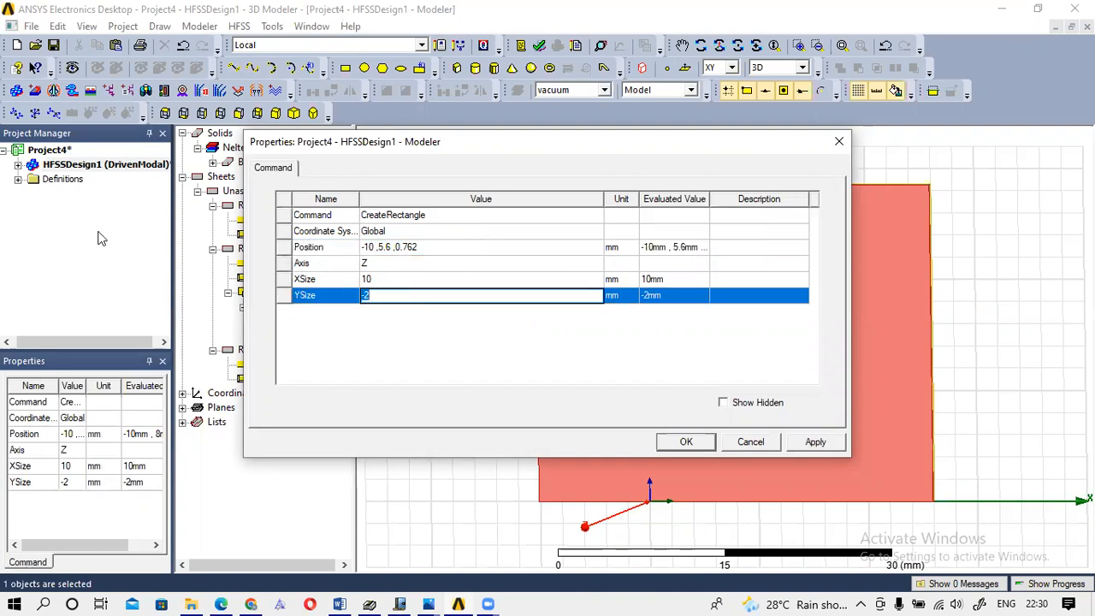
key(BackSpace)
text(1.8)
click(688, 441)
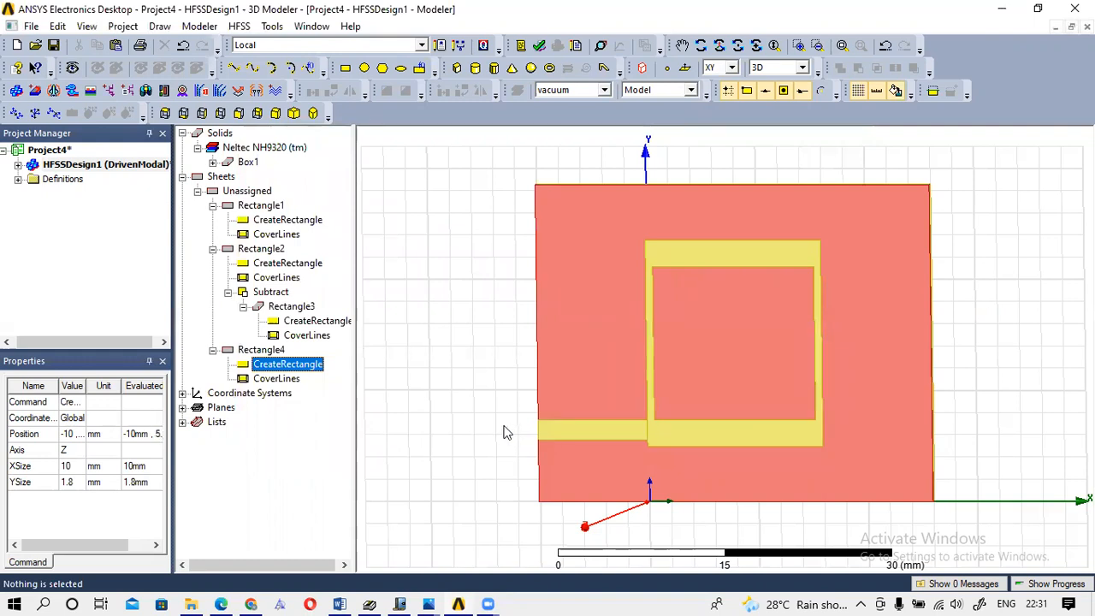
Duplicate Rectangle4 by copy and paste, and expand the copy's creation history.
click(579, 427)
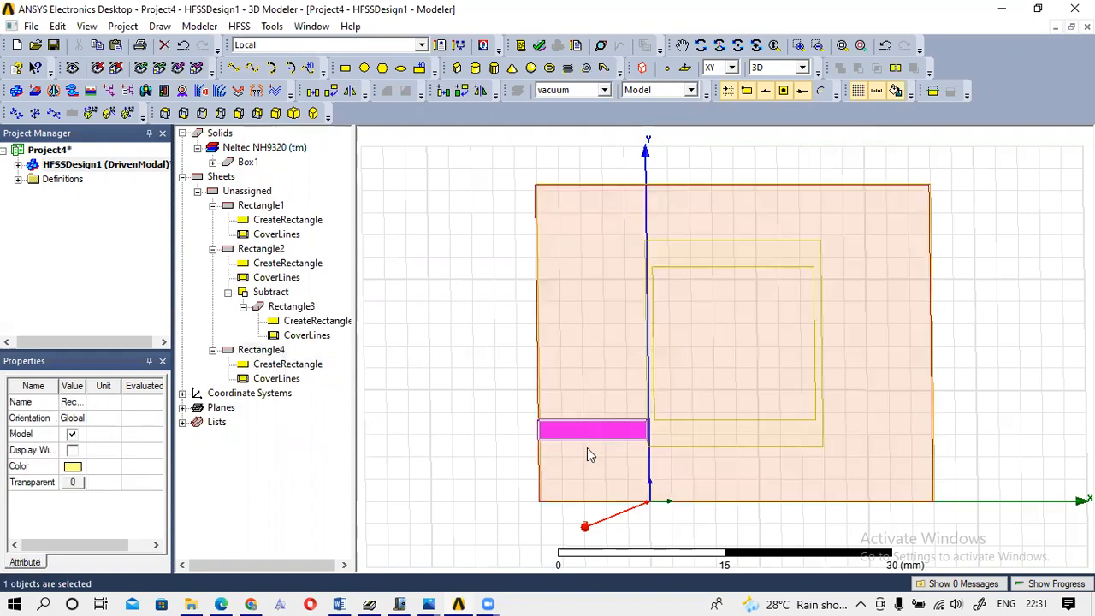
click(258, 351)
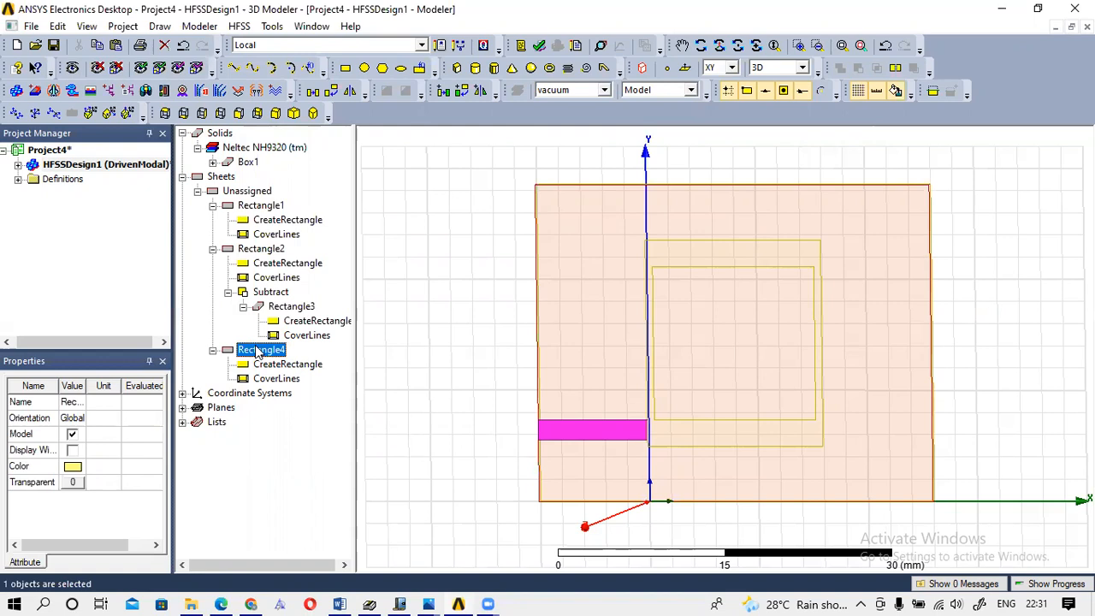
key(ctrl+v)
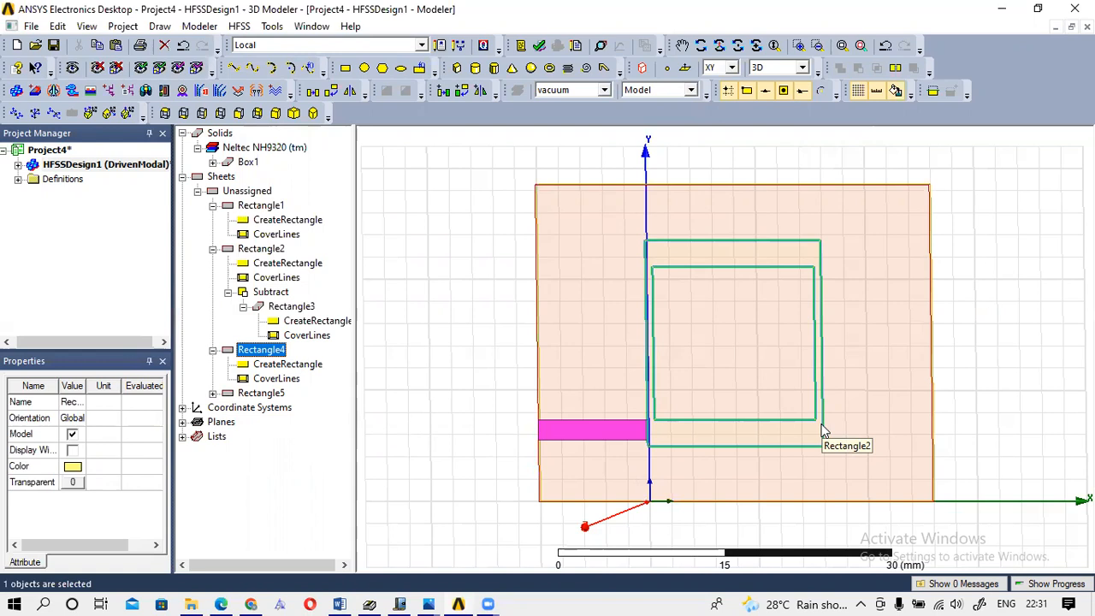
click(213, 392)
click(213, 394)
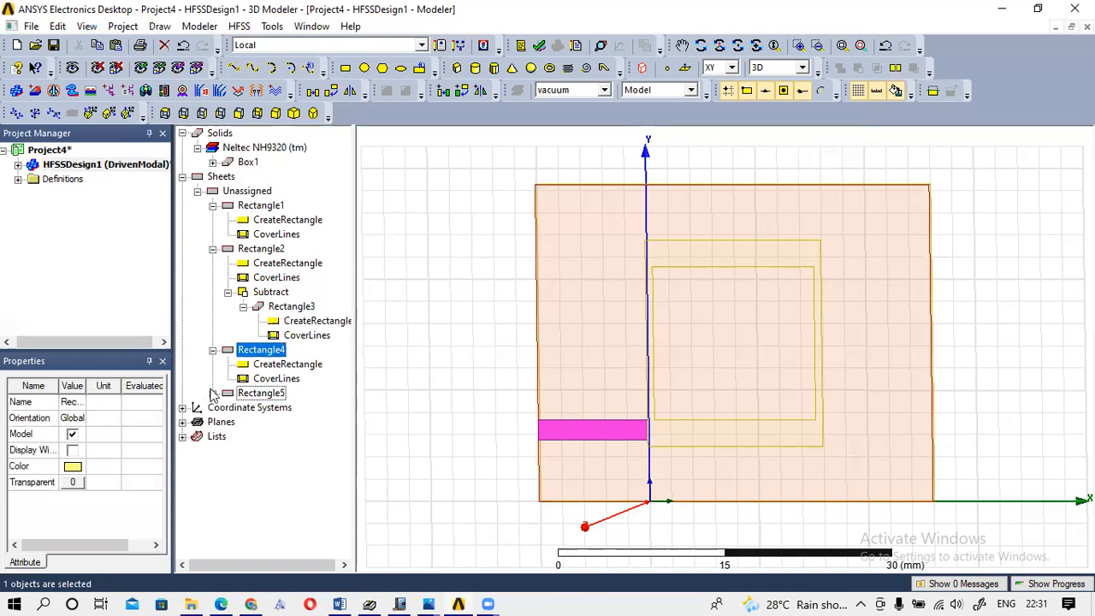
click(213, 392)
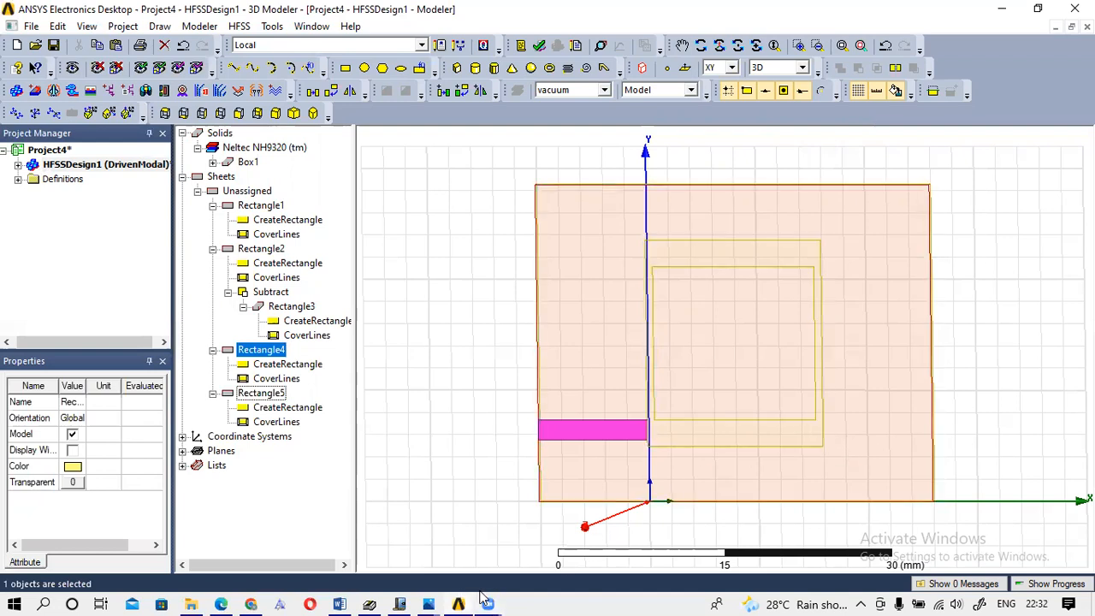
In the Windows Journal sketch, erase the red notes around the lower-left feed line, then outline it again and mark its corner (-10, 5.6).
mouse_move(409, 597)
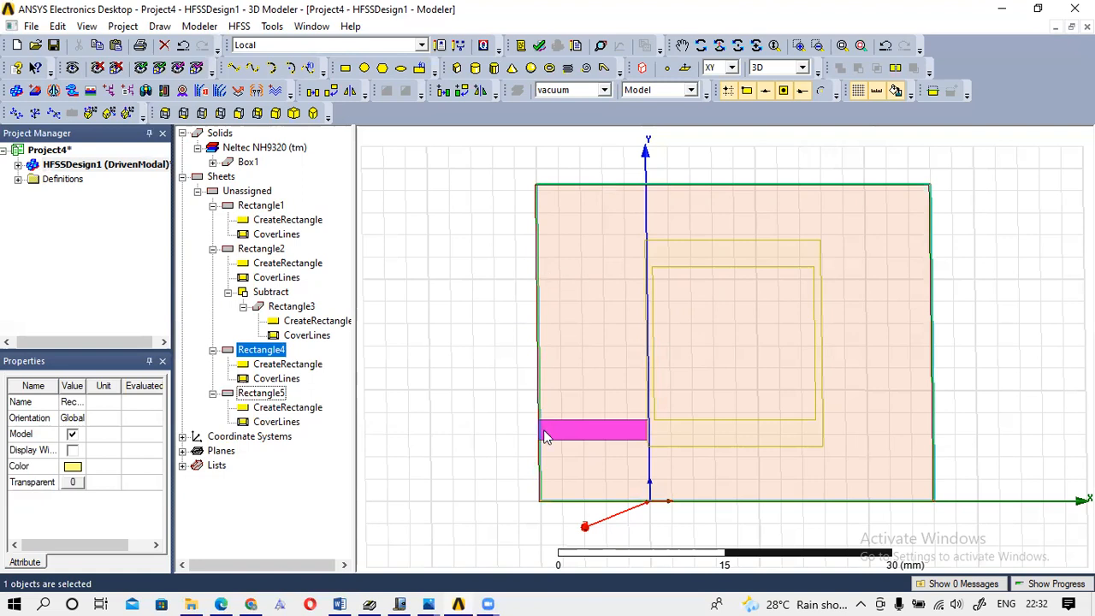
click(405, 582)
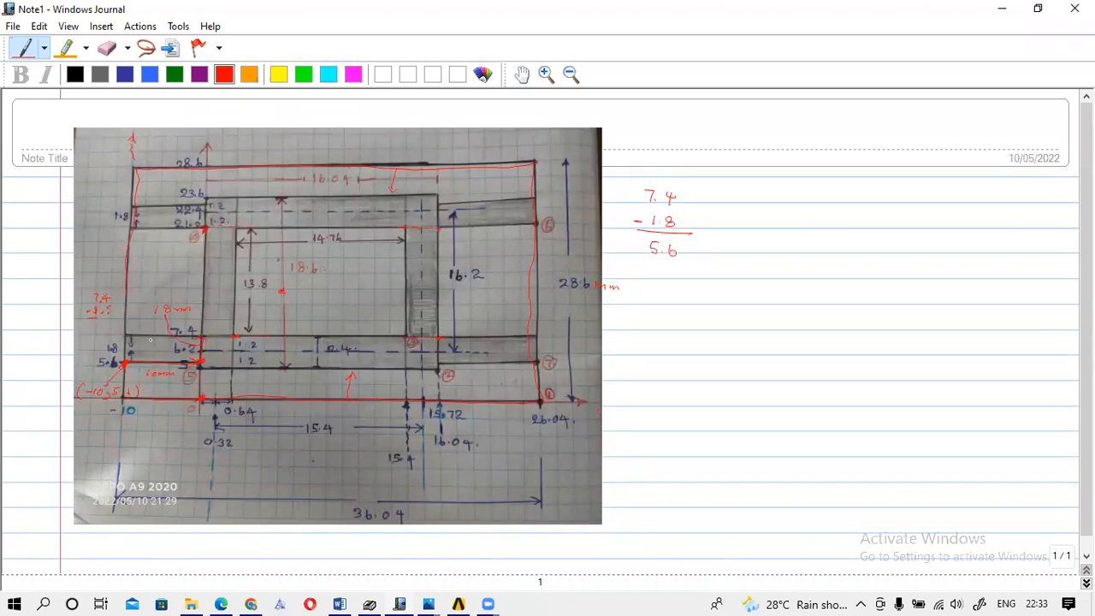
click(106, 48)
mouse_move(161, 333)
mouse_down()
mouse_move(213, 357)
mouse_move(145, 331)
mouse_move(135, 296)
mouse_move(99, 389)
mouse_move(226, 402)
mouse_move(76, 401)
mouse_move(149, 265)
mouse_move(129, 139)
mouse_up()
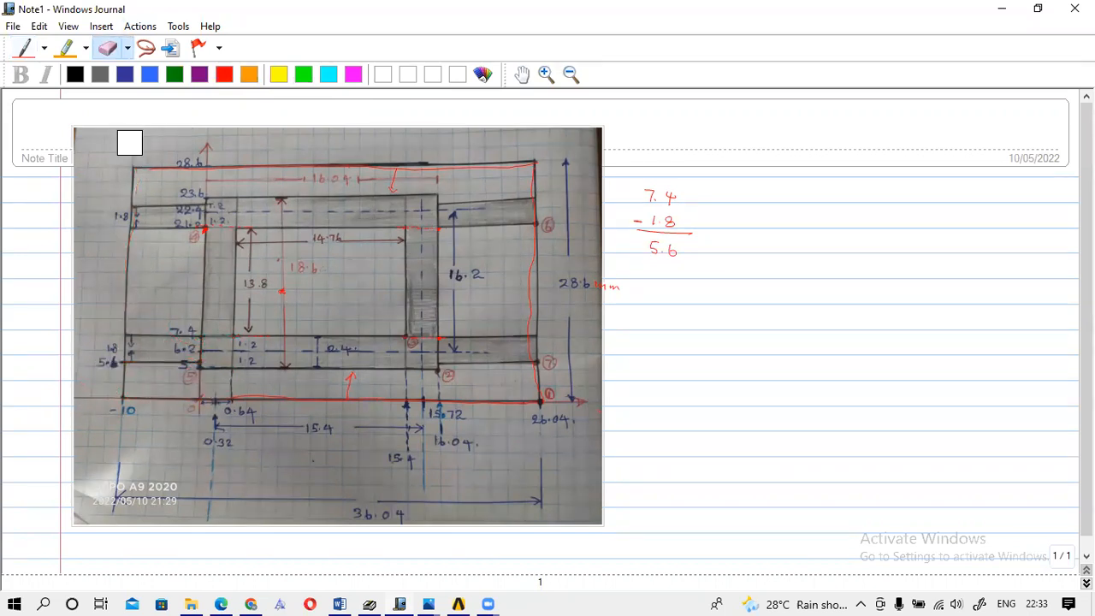
click(24, 48)
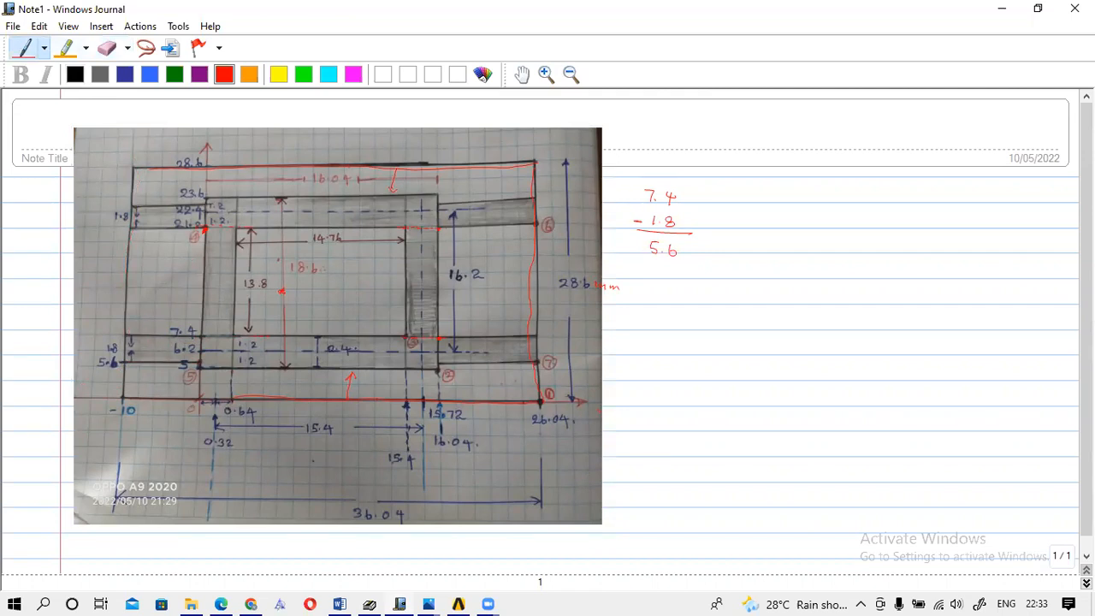
drag(147, 363, 185, 367)
mouse_move(123, 366)
mouse_down()
mouse_move(104, 388)
mouse_move(130, 390)
mouse_up()
Back in HFSS, set the Y position of the copied feed line, Rectangle5, to 21.2 mm.
mouse_move(456, 599)
click(442, 554)
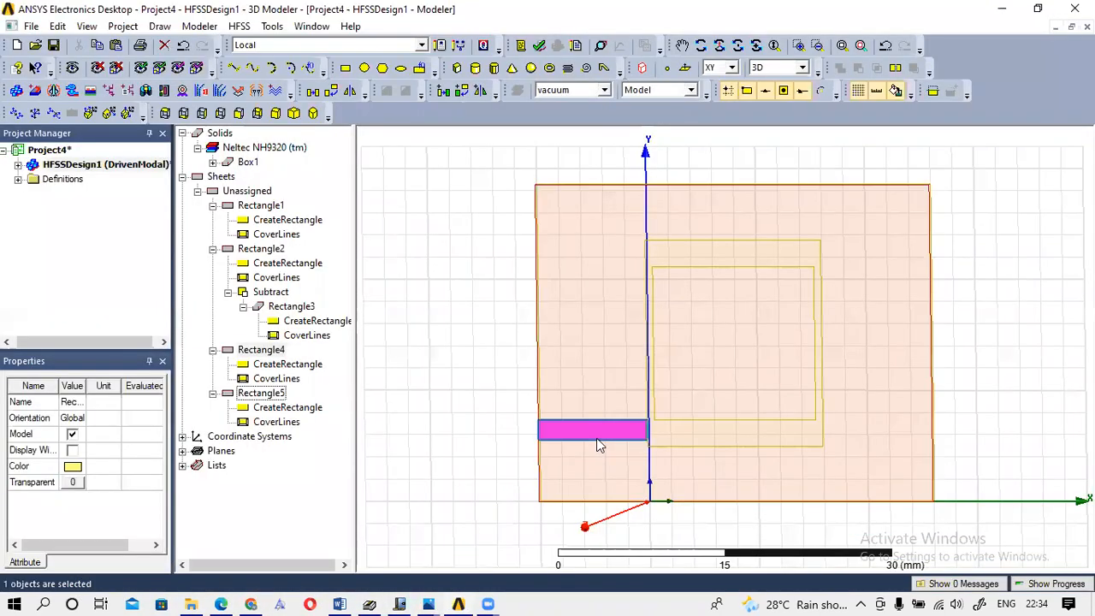
double_click(262, 408)
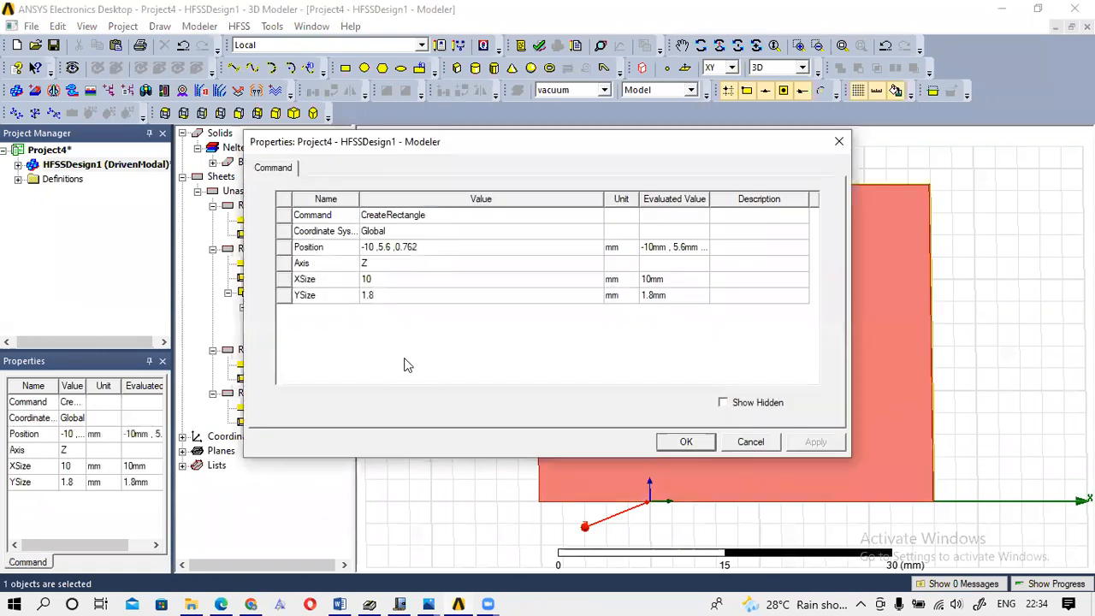
click(391, 249)
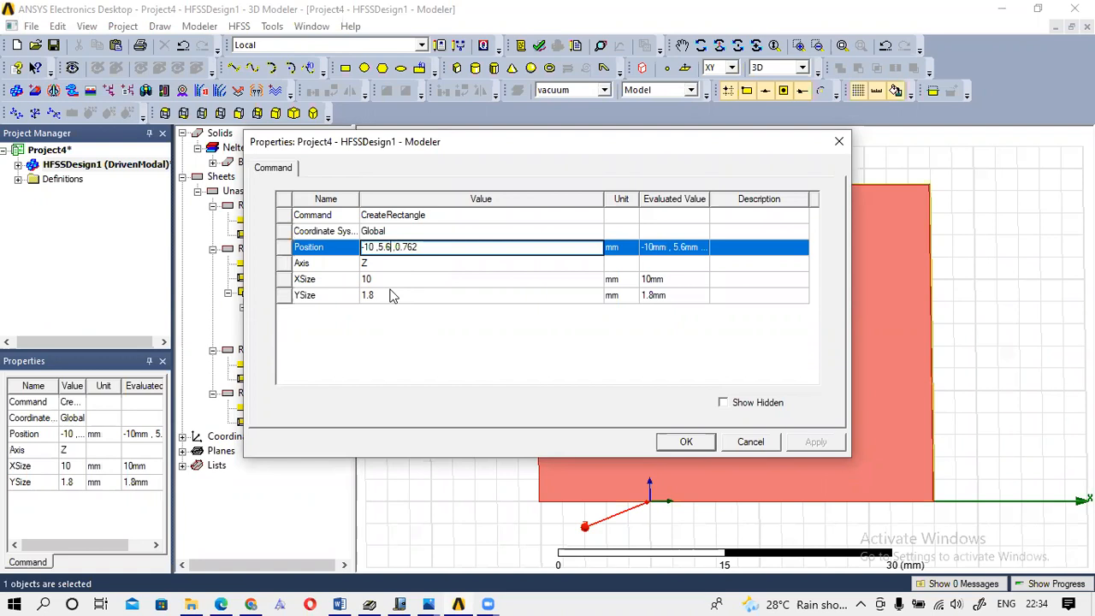
key(BackSpace)
key(BackSpace)
key(BackSpace)
key(BackSpace)
text(21.2)
click(694, 444)
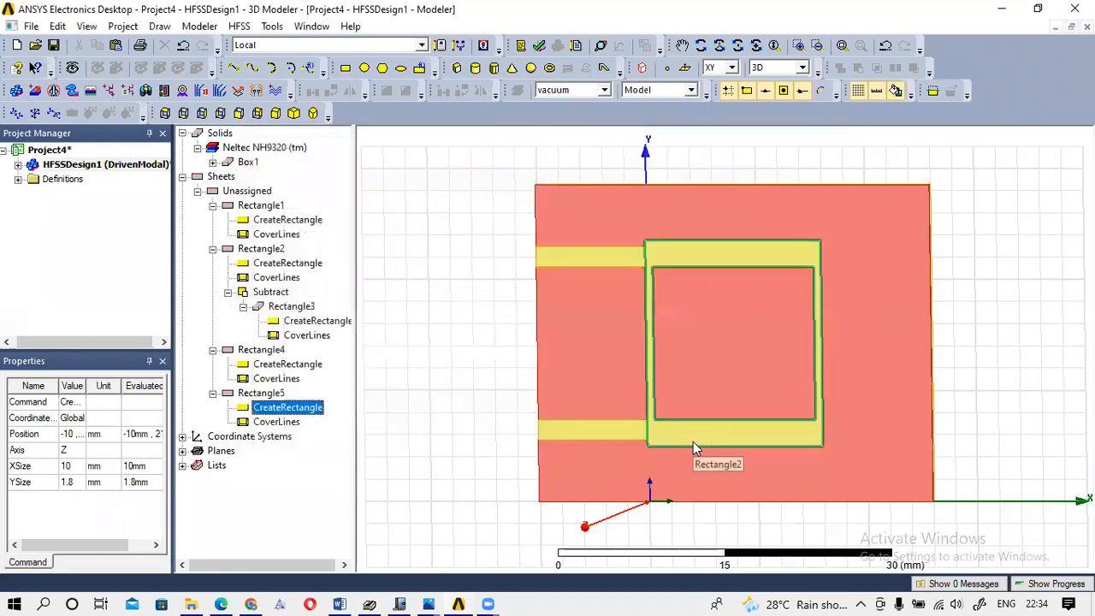
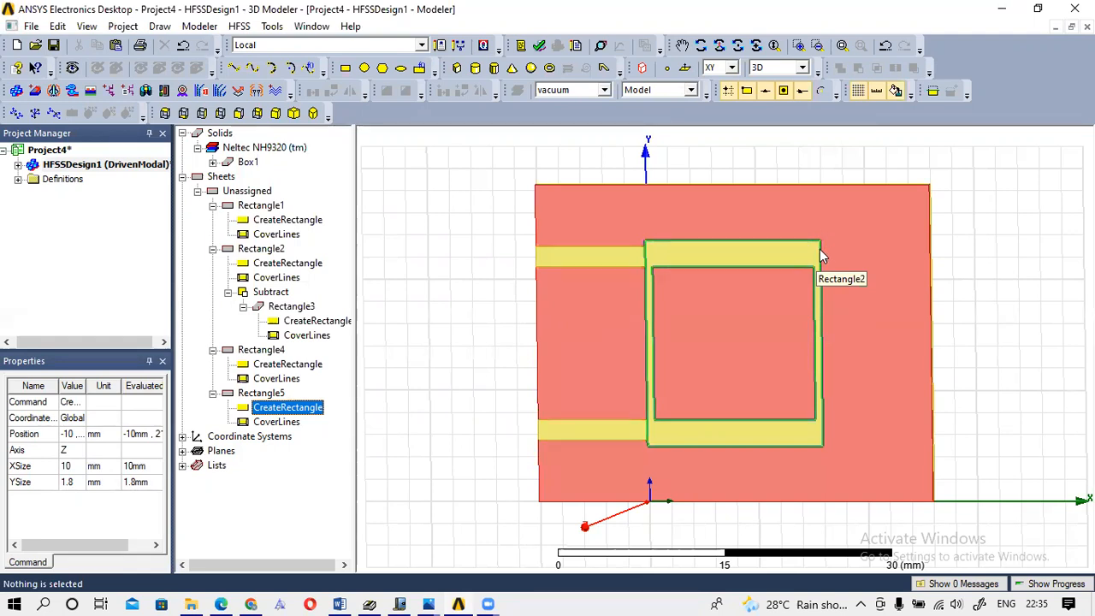
In the Windows Journal sketch, outline the upper-left feed line in red and label its corner -10.
mouse_move(409, 598)
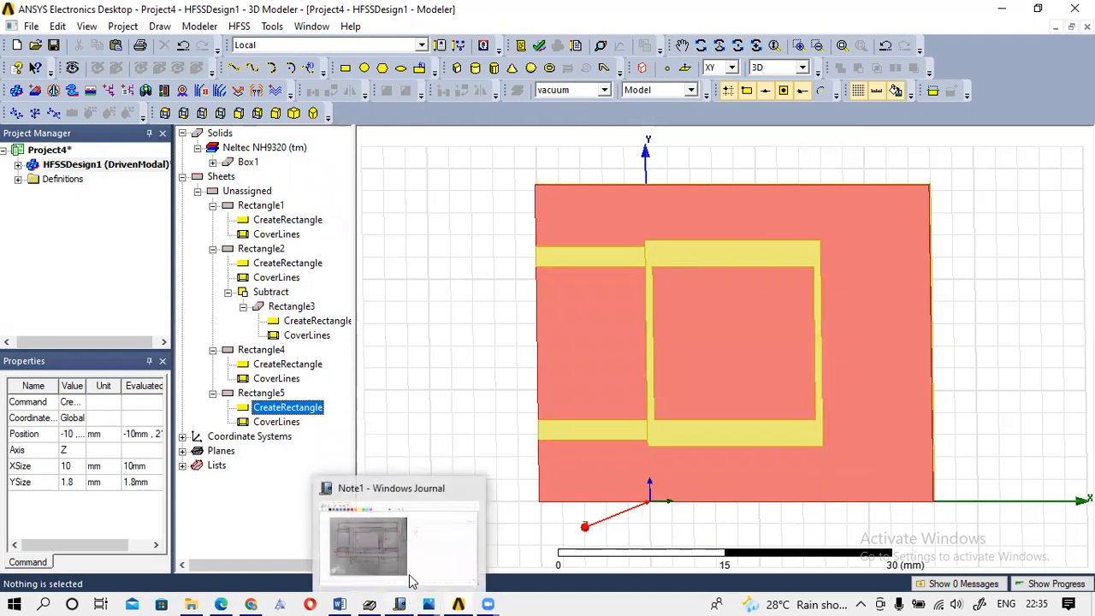
click(401, 556)
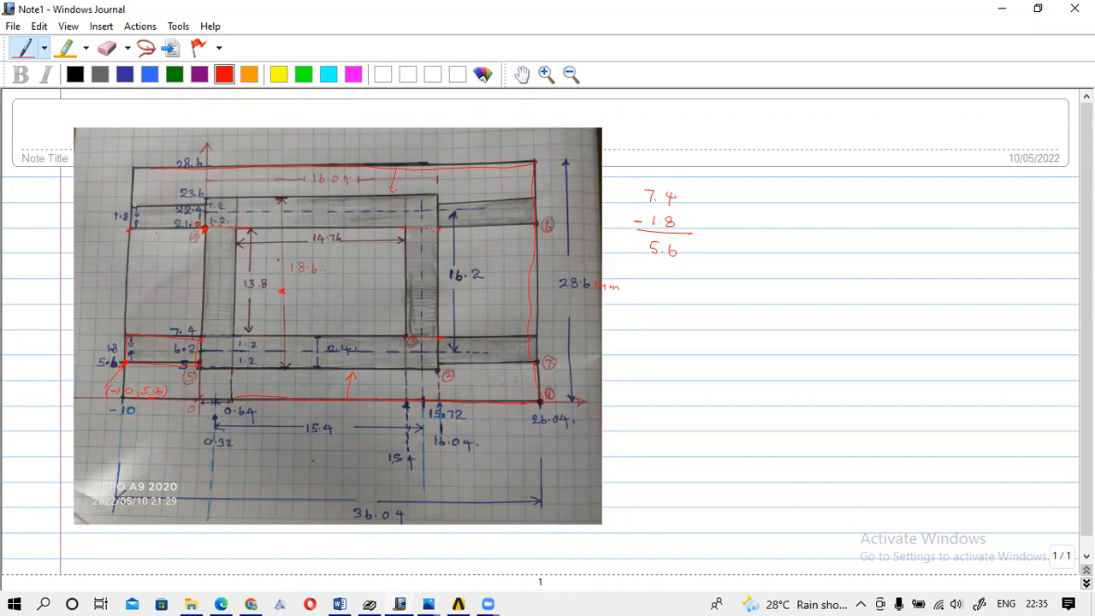
mouse_move(133, 203)
mouse_down()
mouse_move(169, 203)
mouse_move(181, 230)
mouse_move(202, 230)
mouse_up()
mouse_move(122, 240)
mouse_down()
mouse_move(112, 248)
mouse_move(108, 239)
mouse_up()
Back in HFSS, duplicate Rectangle5 by copy and paste, and close the copy's attributes without changes.
mouse_move(458, 603)
click(445, 568)
click(273, 406)
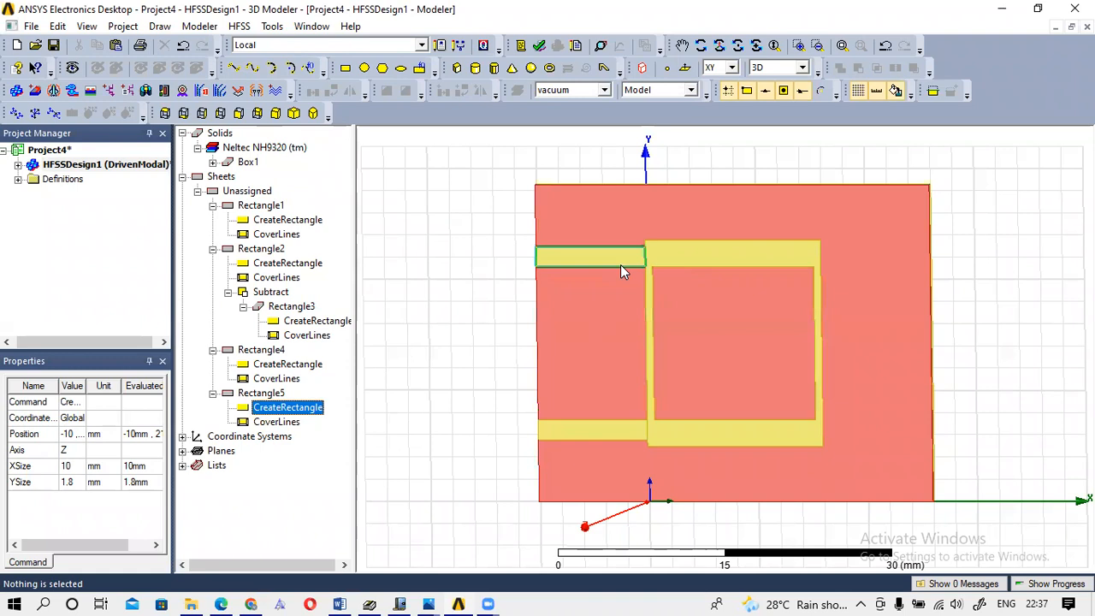
click(264, 394)
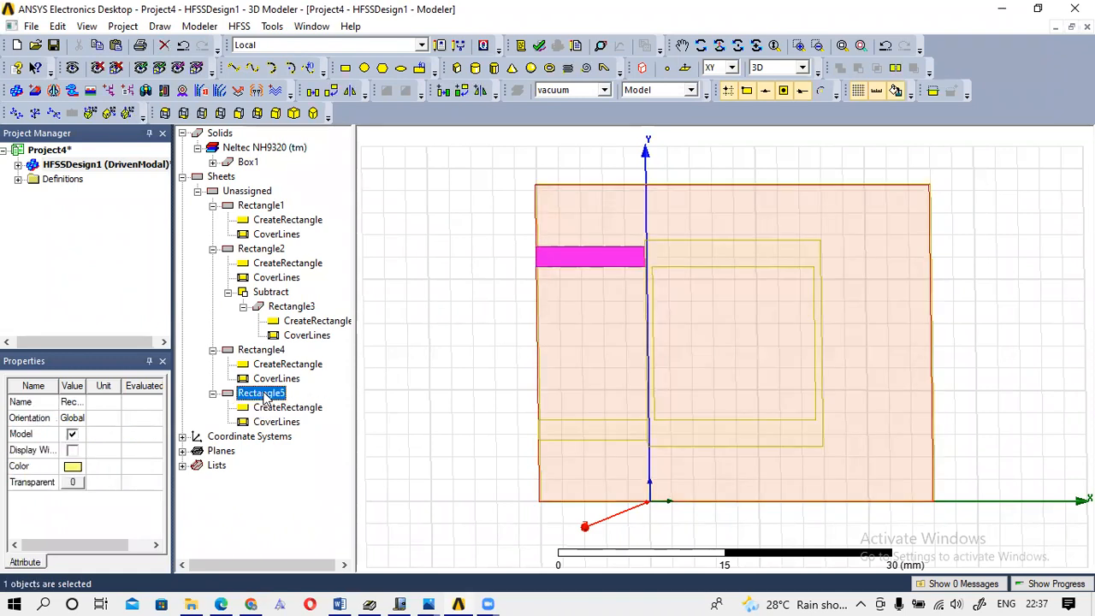
key(ctrl+v)
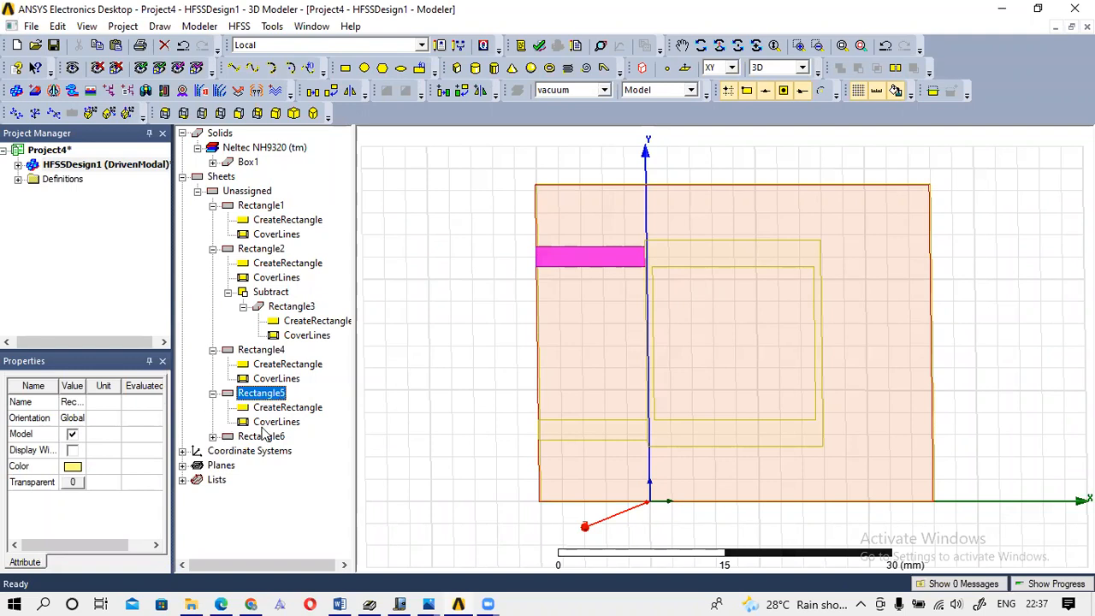
double_click(257, 437)
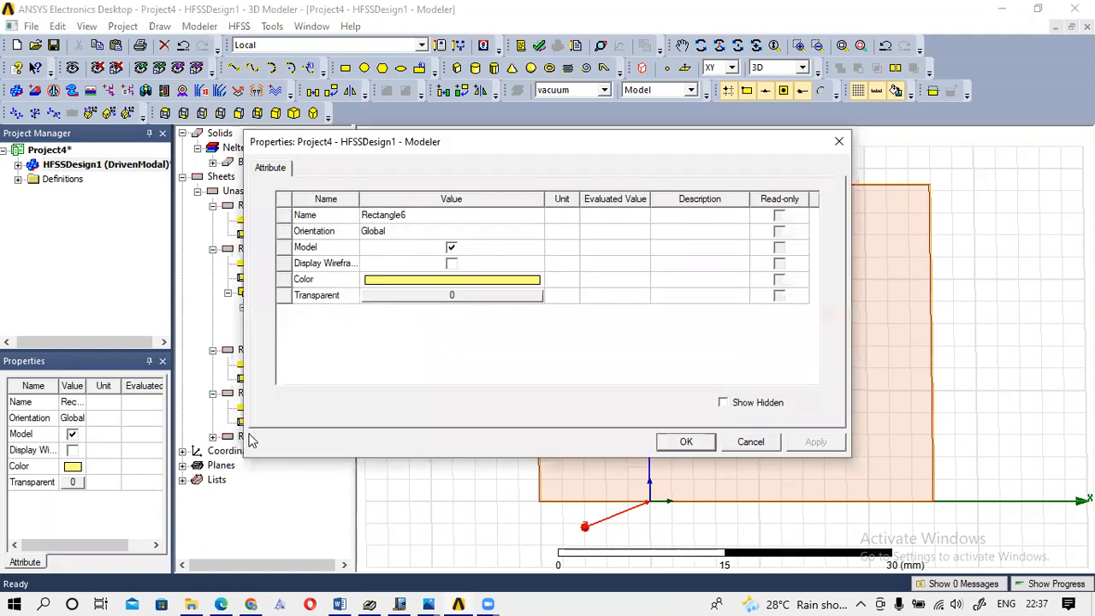
click(838, 141)
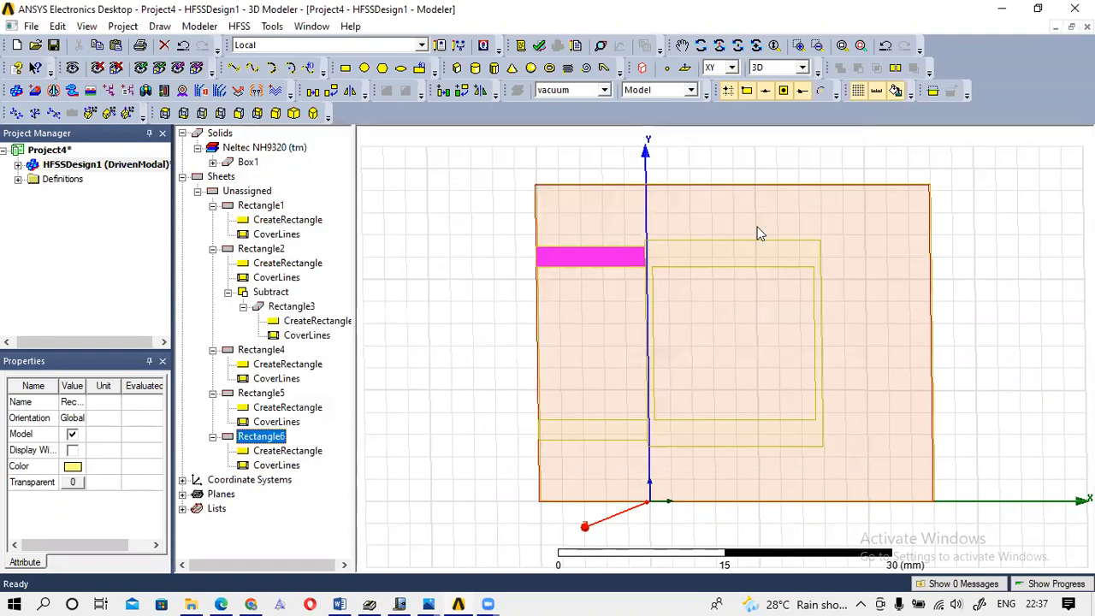
Set Rectangle6's X position to 16.04 mm, consulting the coordinate in the Windows Journal sketch.
double_click(289, 453)
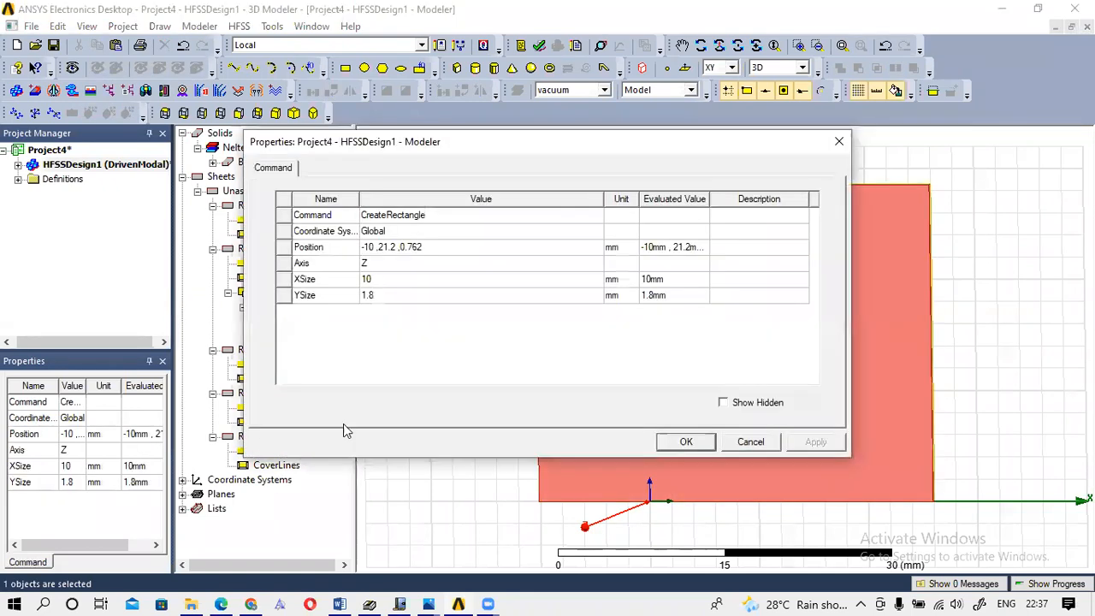
click(375, 246)
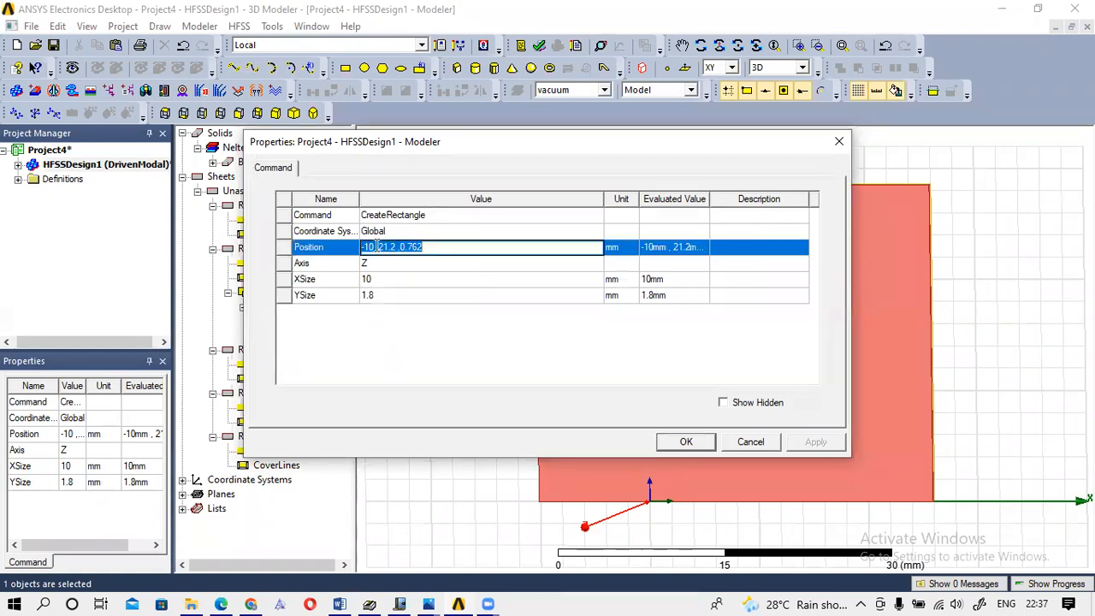
click(375, 247)
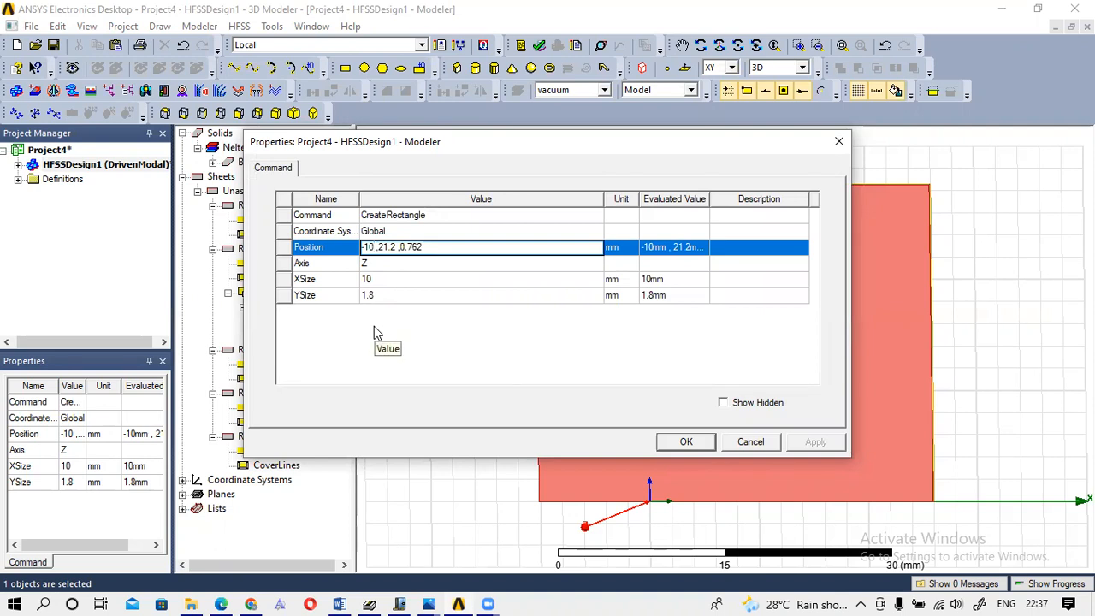
key(BackSpace)
key(BackSpace)
key(BackSpace)
mouse_move(399, 602)
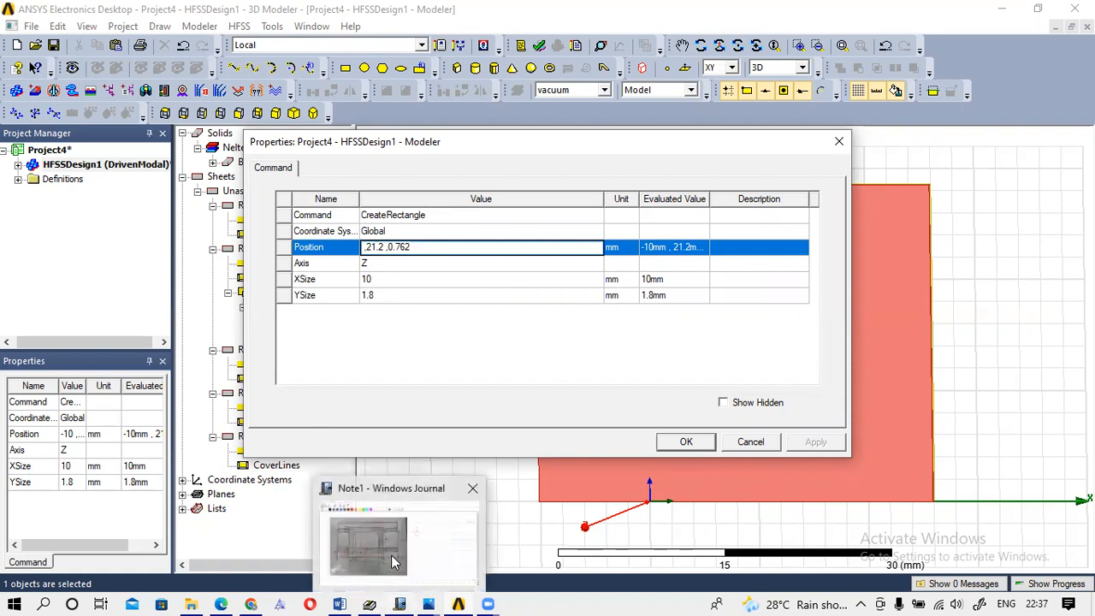
click(394, 551)
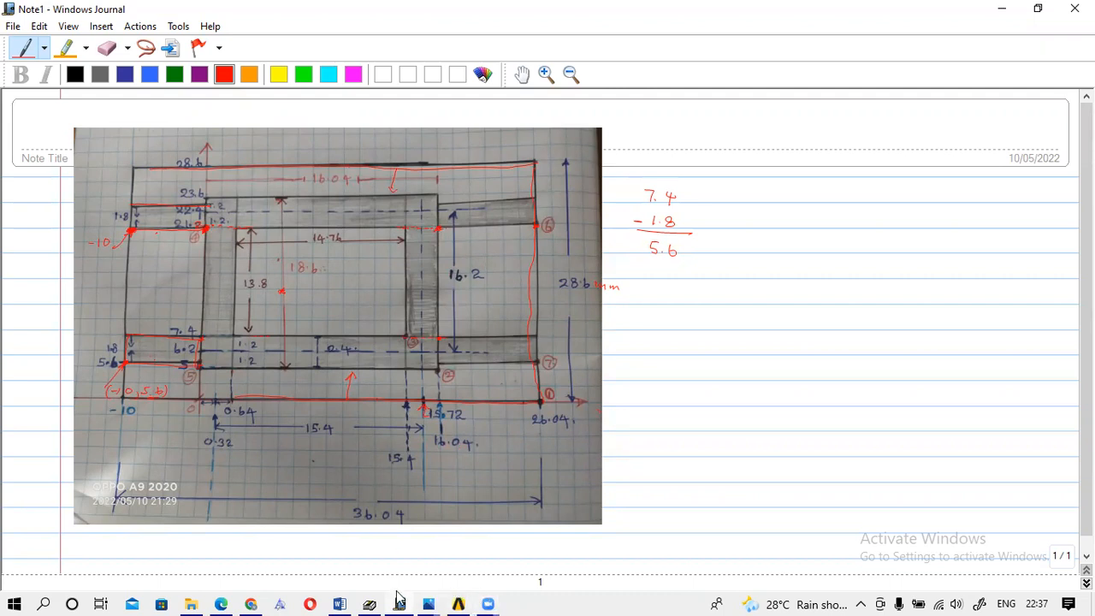
click(456, 548)
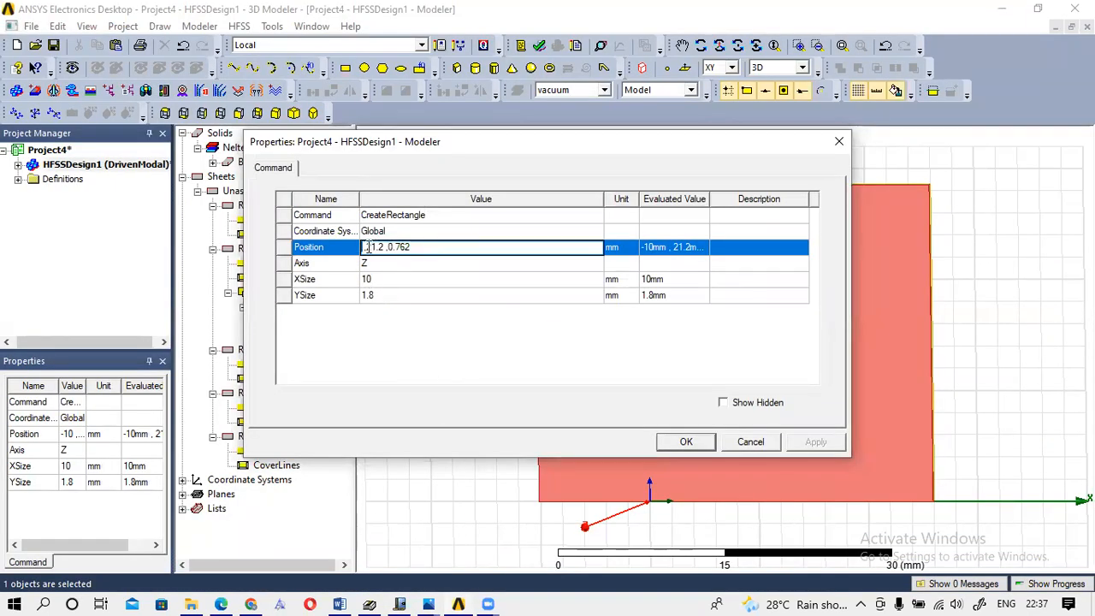
click(366, 246)
text(16.04)
click(685, 441)
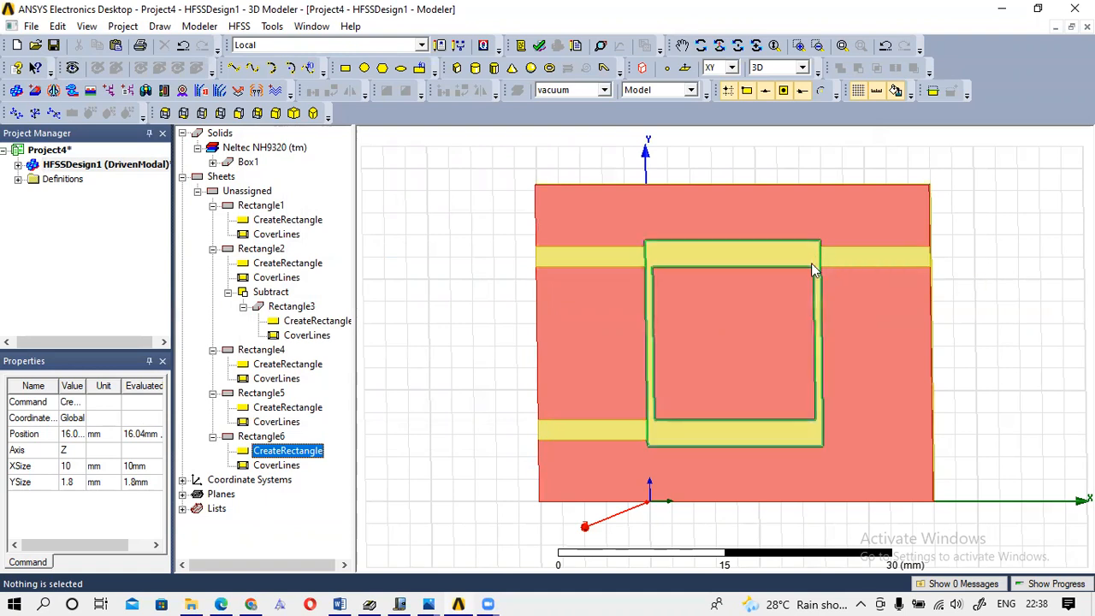
Compare the modelled feed lines with the Windows Journal sketch, tracing the upper-right and lower-right feed lines to check their positions.
click(860, 282)
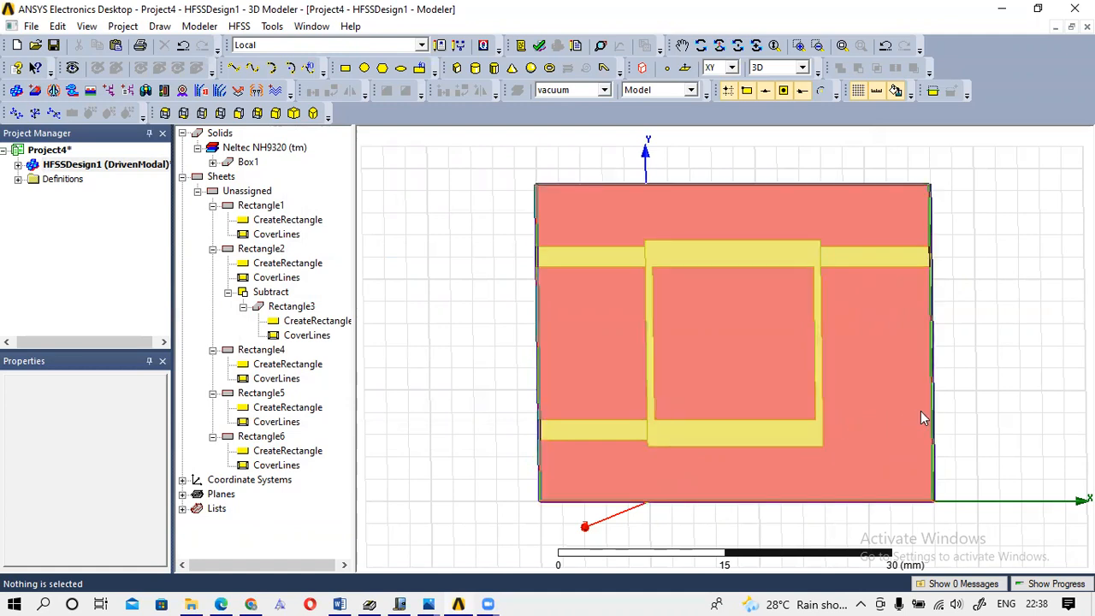
click(585, 432)
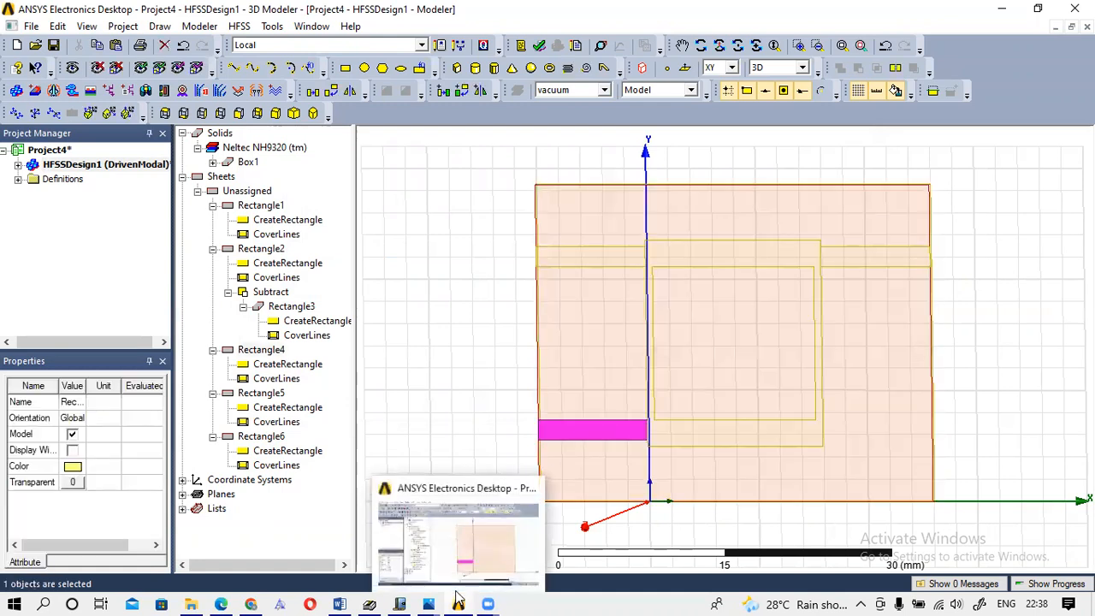
mouse_move(399, 599)
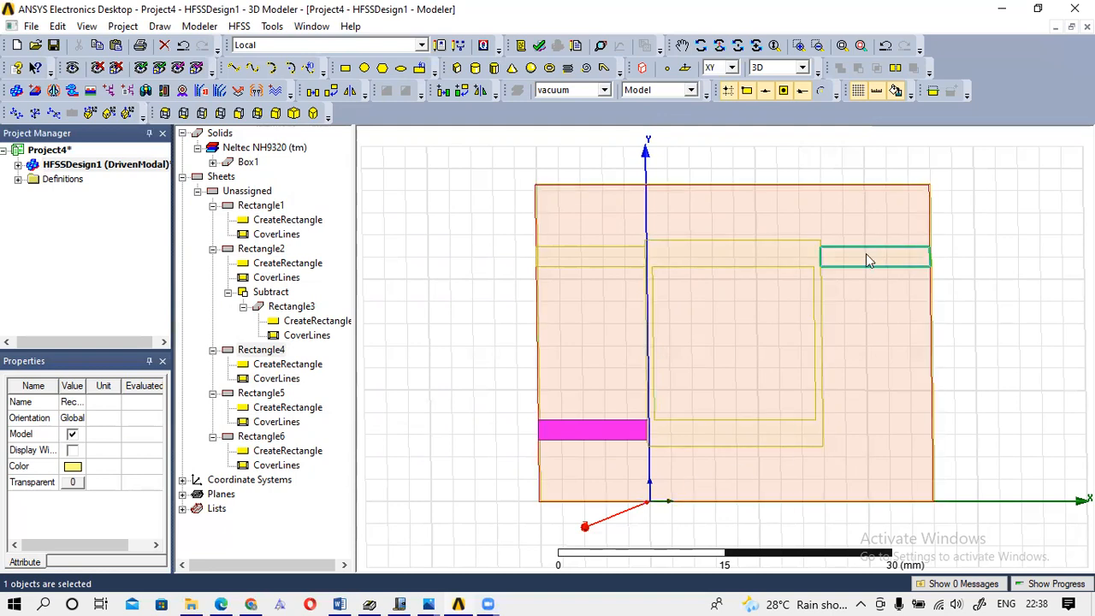
click(898, 255)
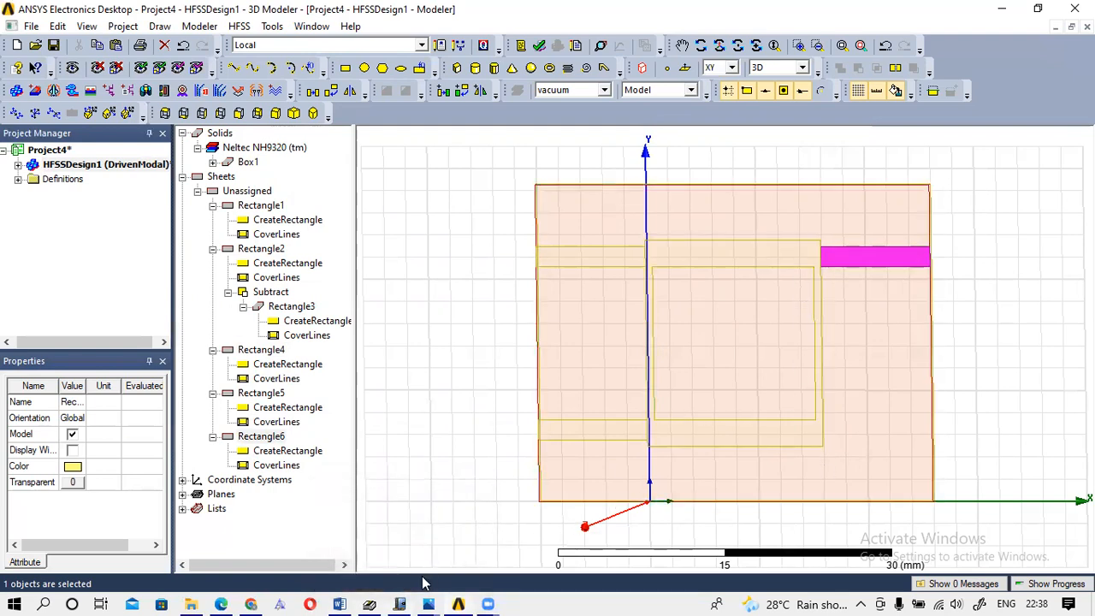
click(397, 546)
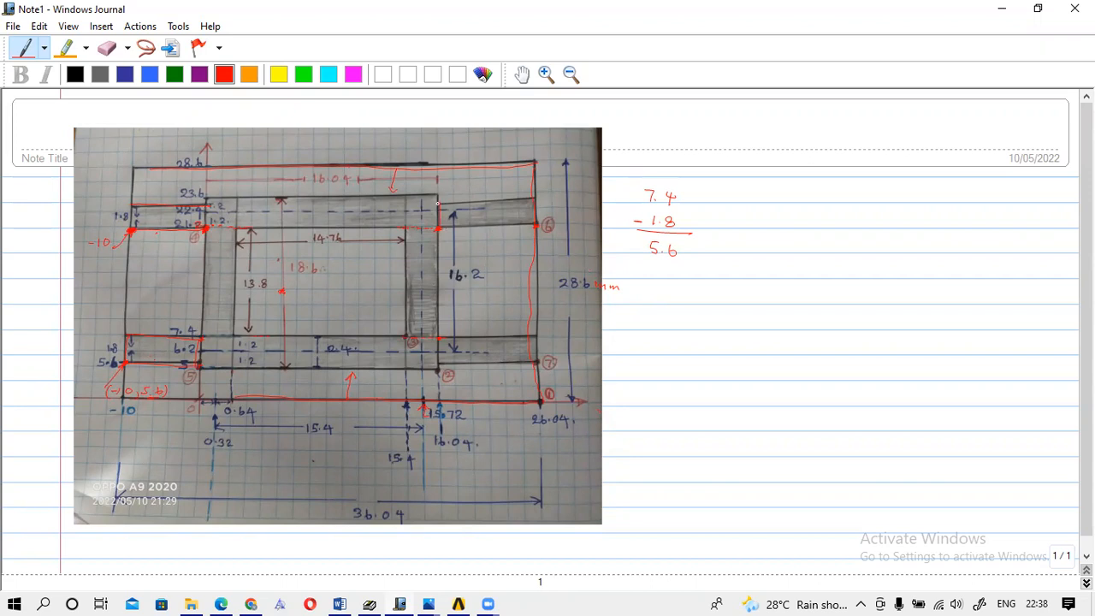
mouse_move(465, 204)
mouse_down()
mouse_move(518, 208)
mouse_move(532, 228)
mouse_up()
mouse_move(452, 227)
mouse_down()
mouse_move(443, 233)
mouse_move(495, 246)
mouse_up()
drag(441, 361, 499, 384)
click(493, 382)
Back in HFSS, set the Y position of the copied feed line, Rectangle6, to 5.6 mm.
click(458, 603)
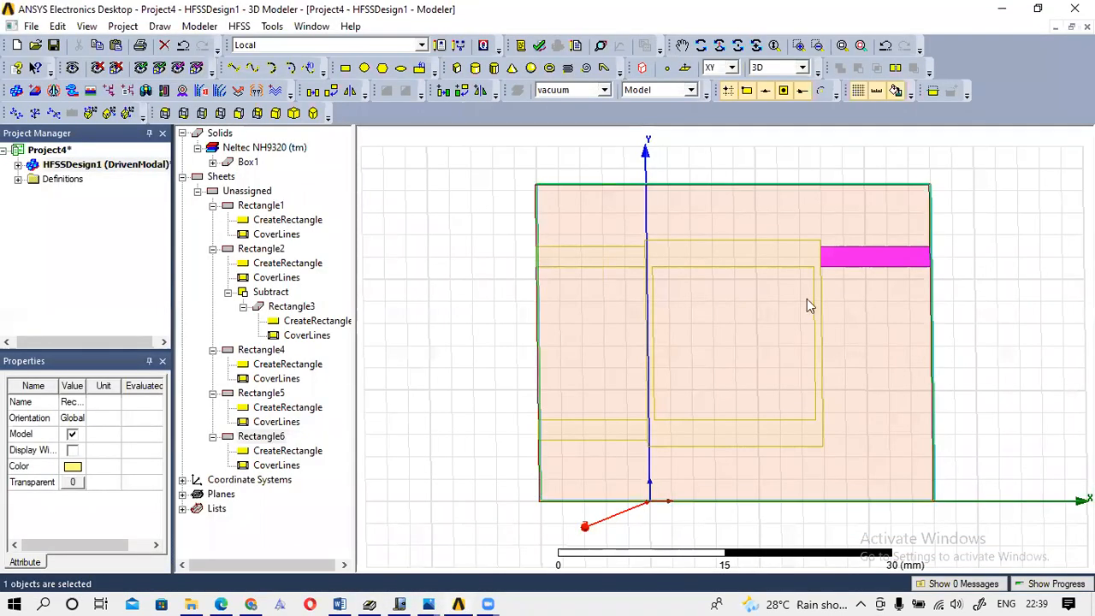
double_click(283, 452)
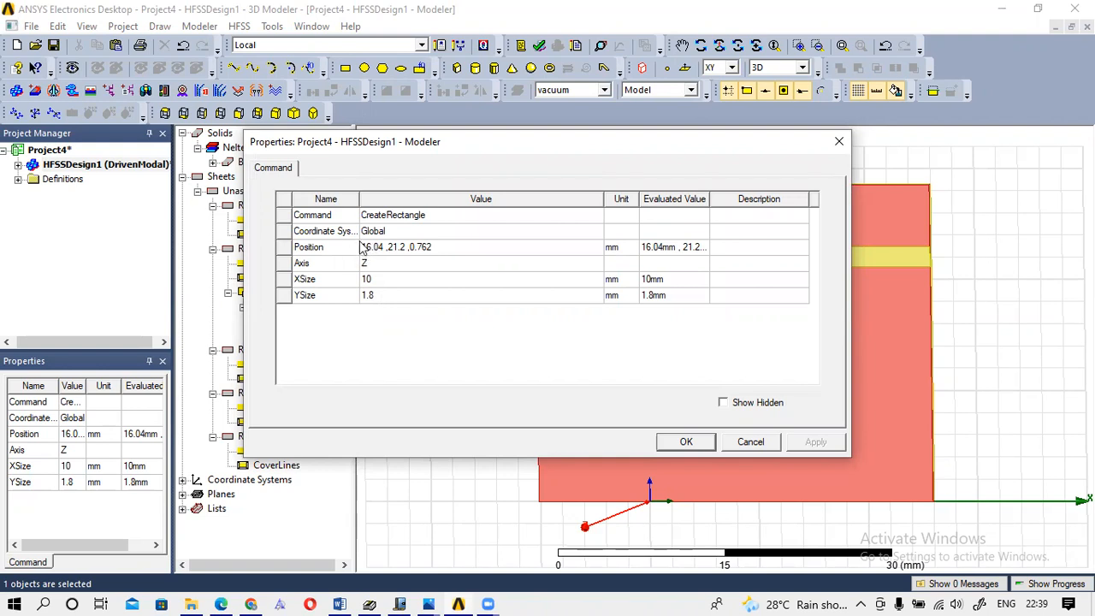
click(405, 247)
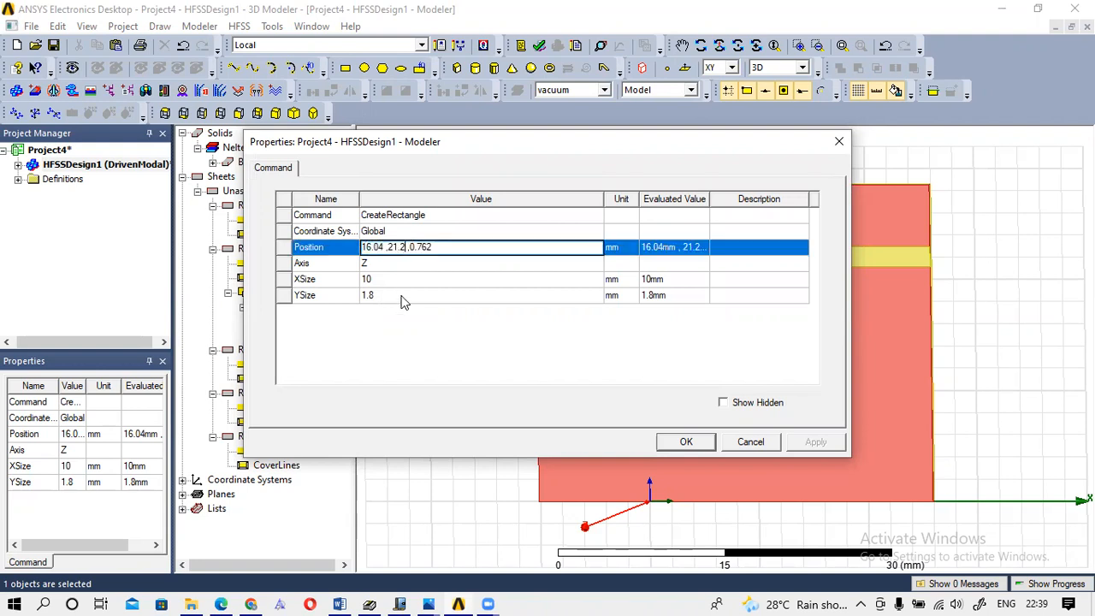
key(BackSpace)
key(BackSpace)
key(BackSpace)
key(BackSpace)
key(BackSpace)
text(,5)
text(6)
key(Delete)
text(.6)
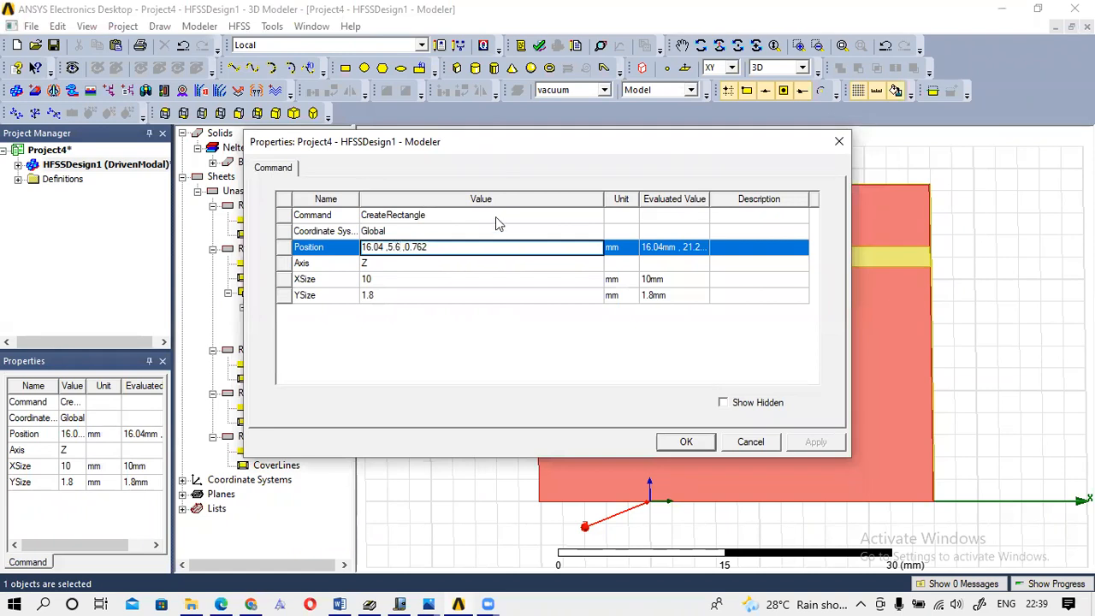
click(700, 440)
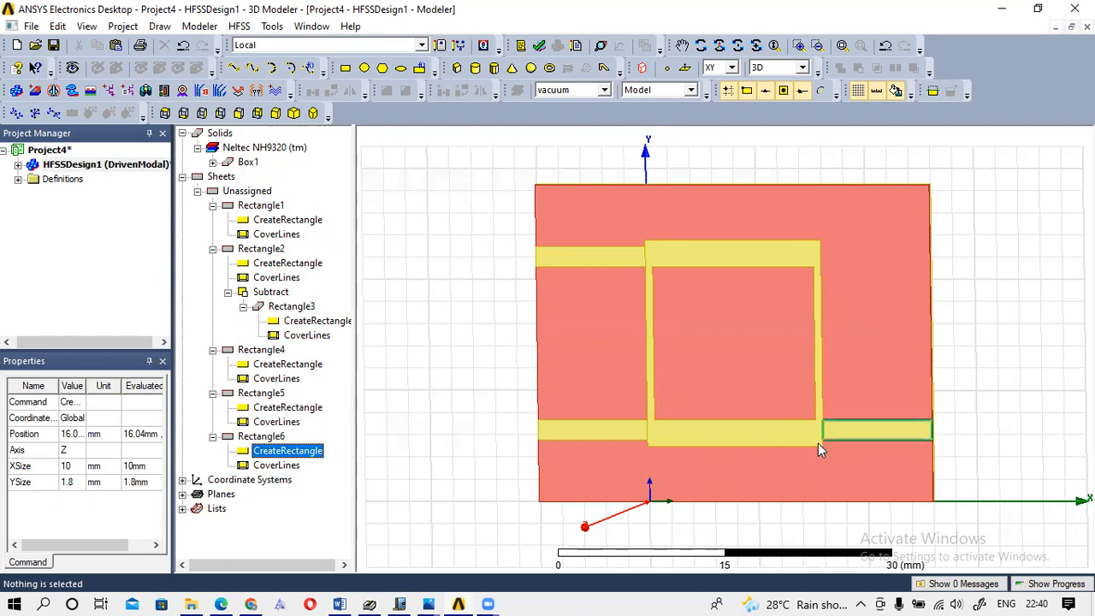
Duplicate Rectangle6 by copy and paste, and expand the copy's creation history in the model tree.
click(272, 437)
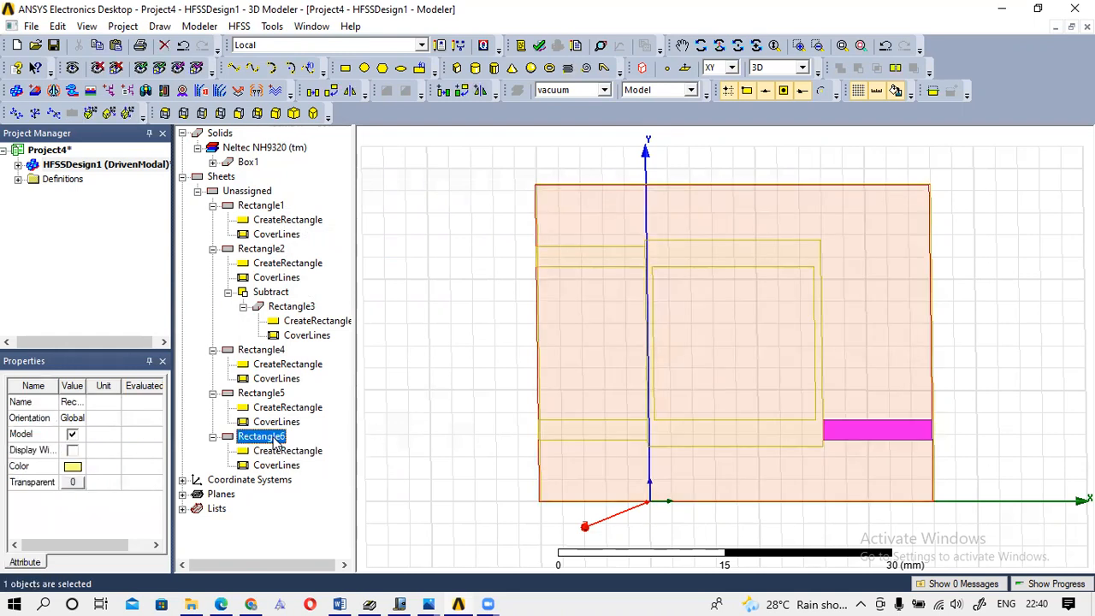
key(ctrl+v)
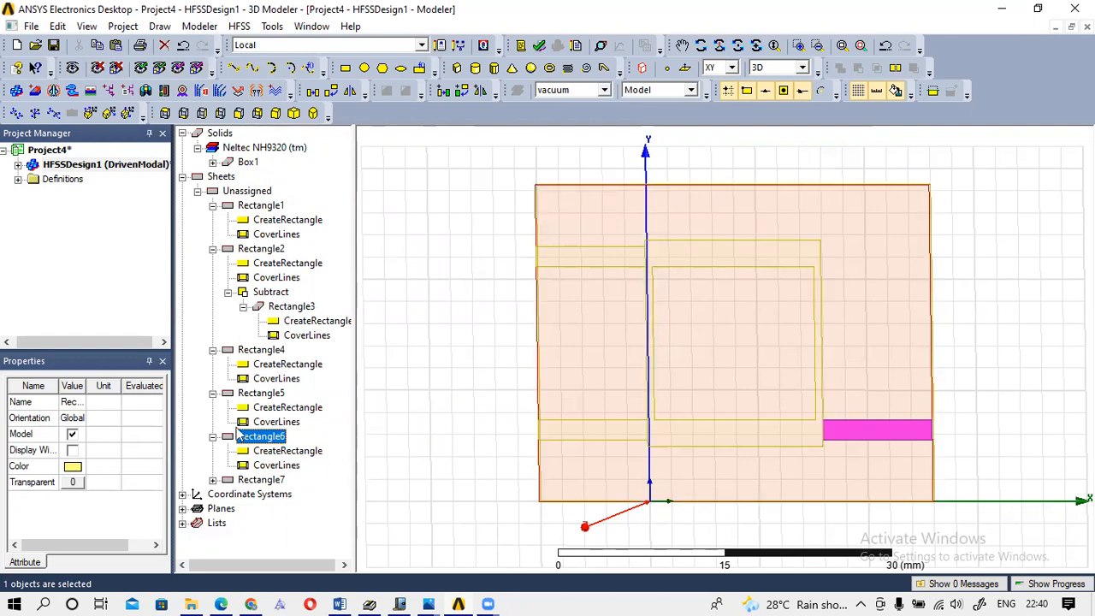
click(262, 480)
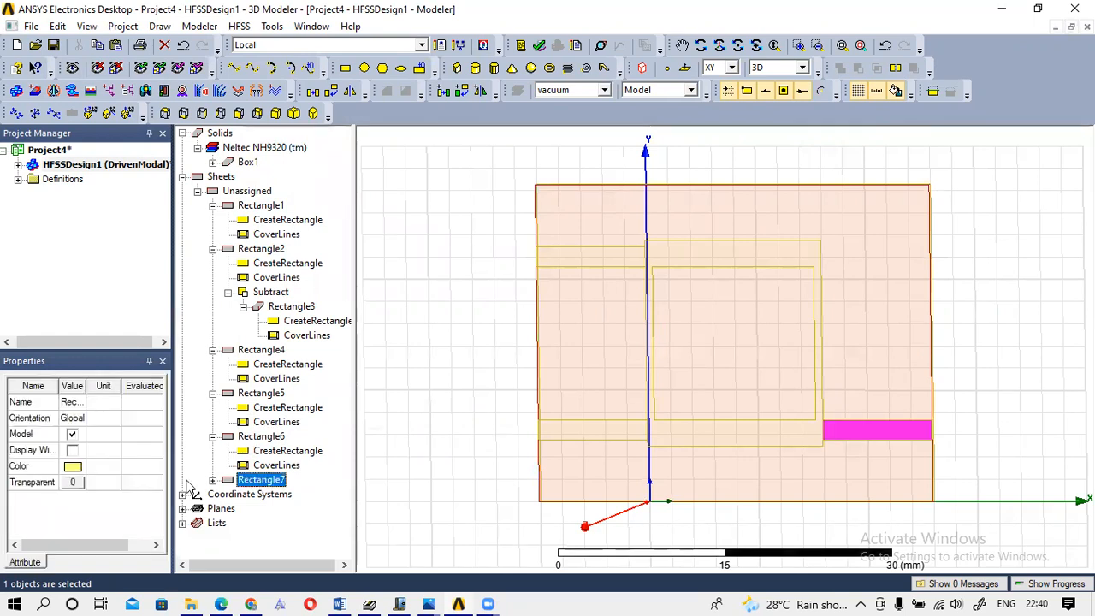
click(213, 480)
Set the Y position of the copied feed line, Rectangle7, to 21.2 mm.
click(289, 496)
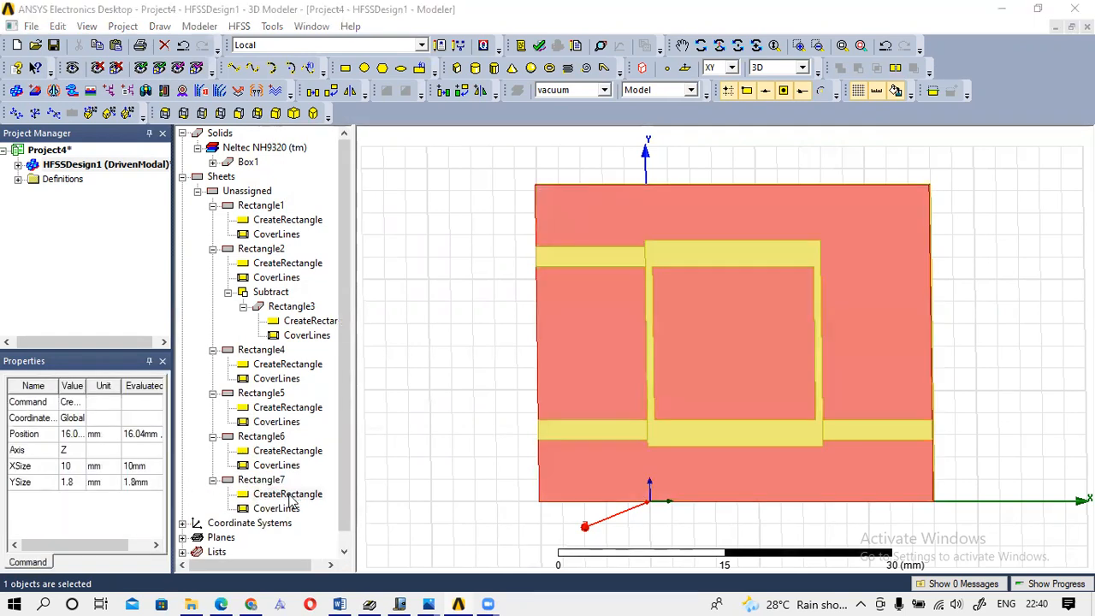
double_click(290, 501)
click(401, 246)
click(401, 246)
key(BackSpace)
key(BackSpace)
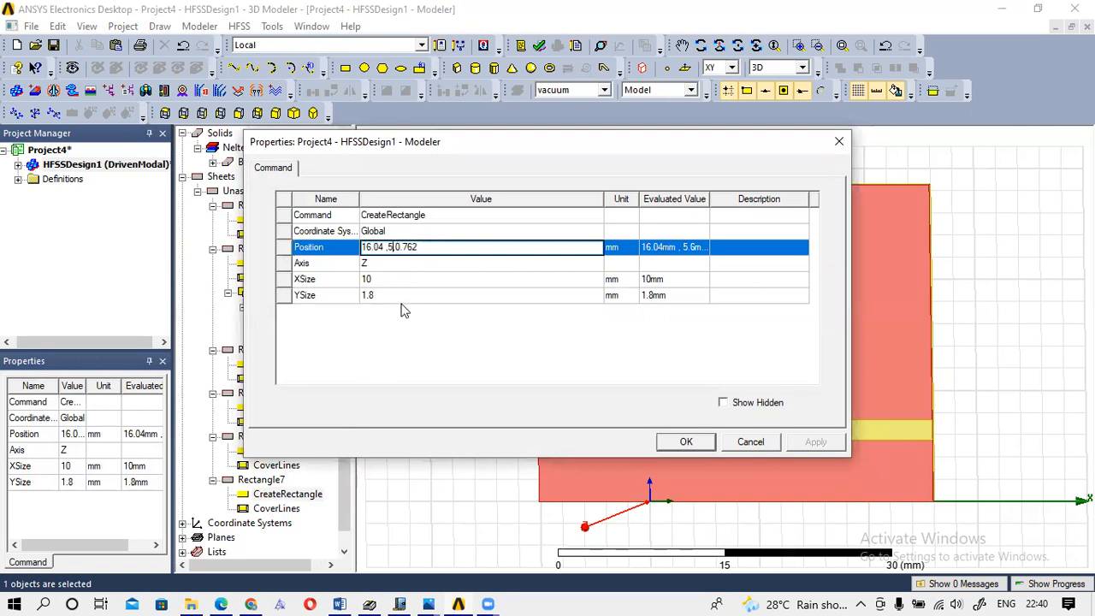
key(BackSpace)
text(21.2)
click(690, 441)
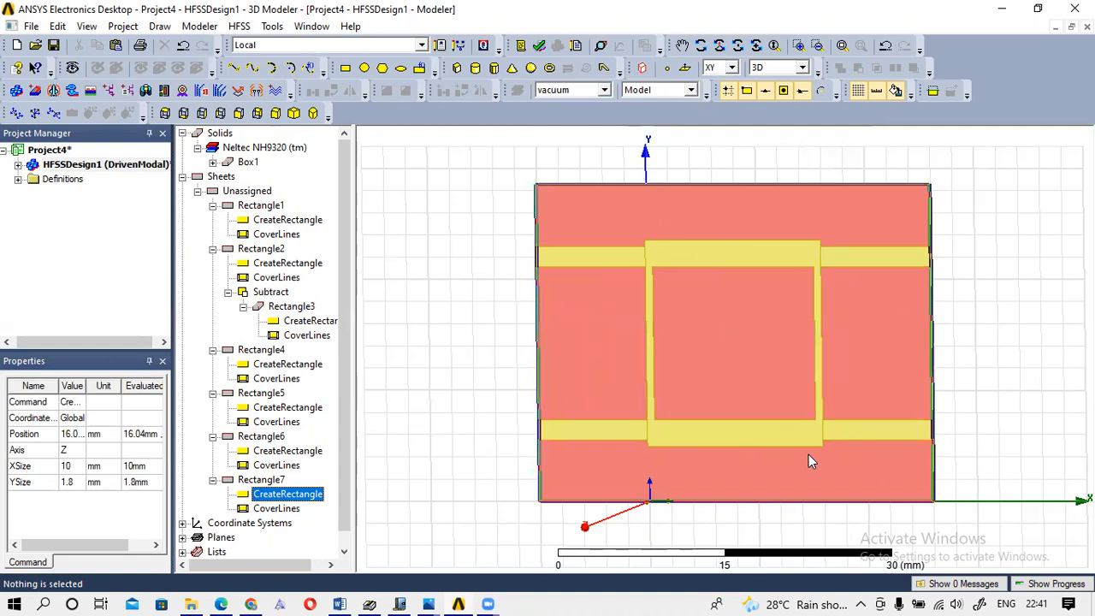
Unite the central trace ring and the four feed line rectangles into one sheet, then clear the selection.
click(609, 258)
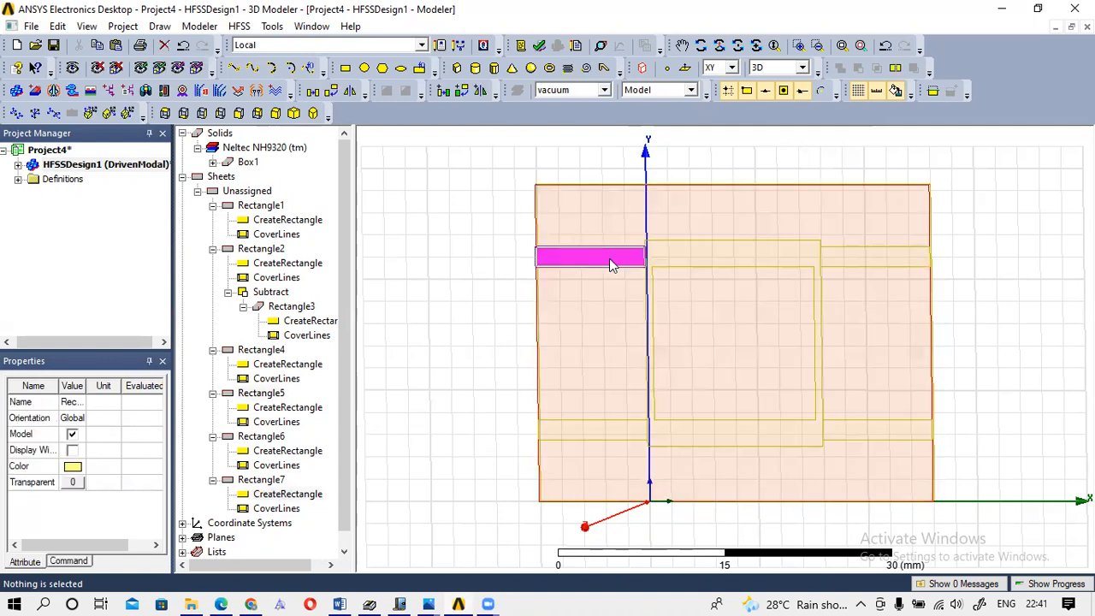
ctrl+click(680, 263)
ctrl+click(873, 258)
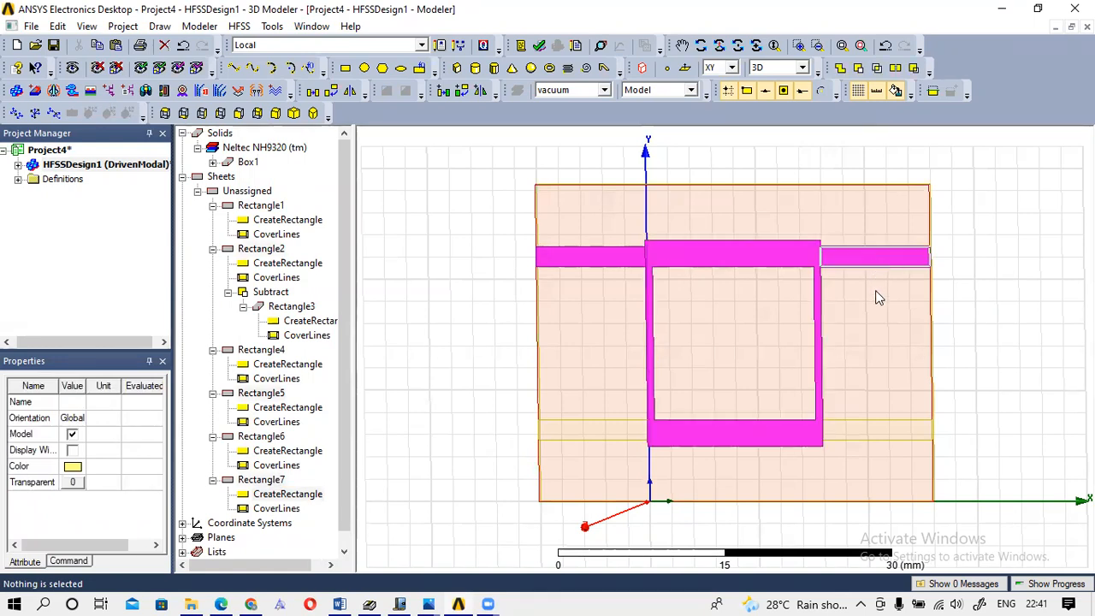
ctrl+click(846, 429)
ctrl+click(608, 435)
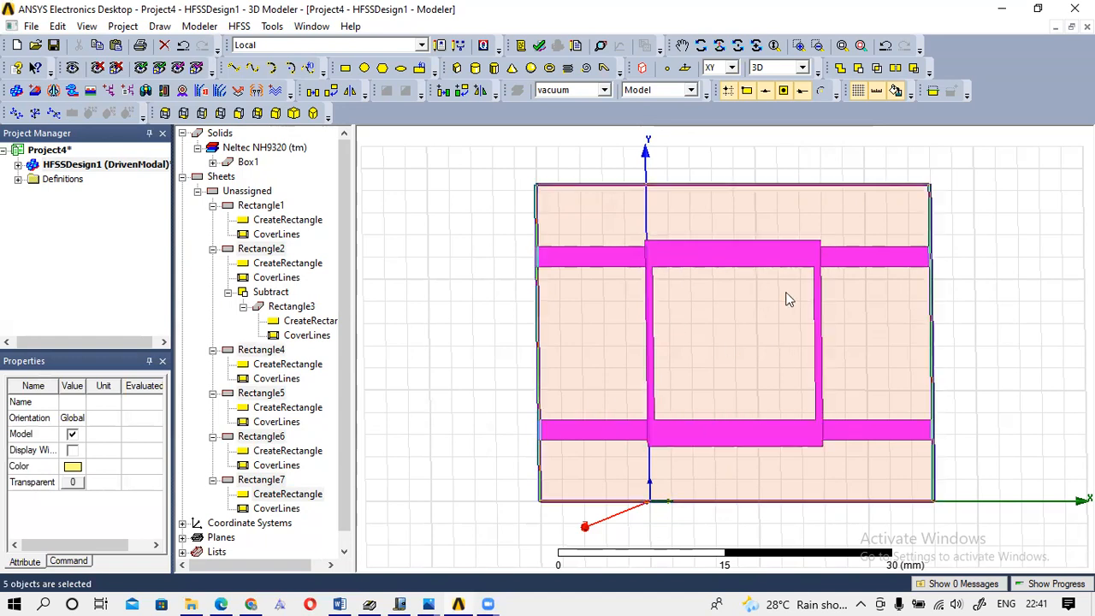
click(838, 69)
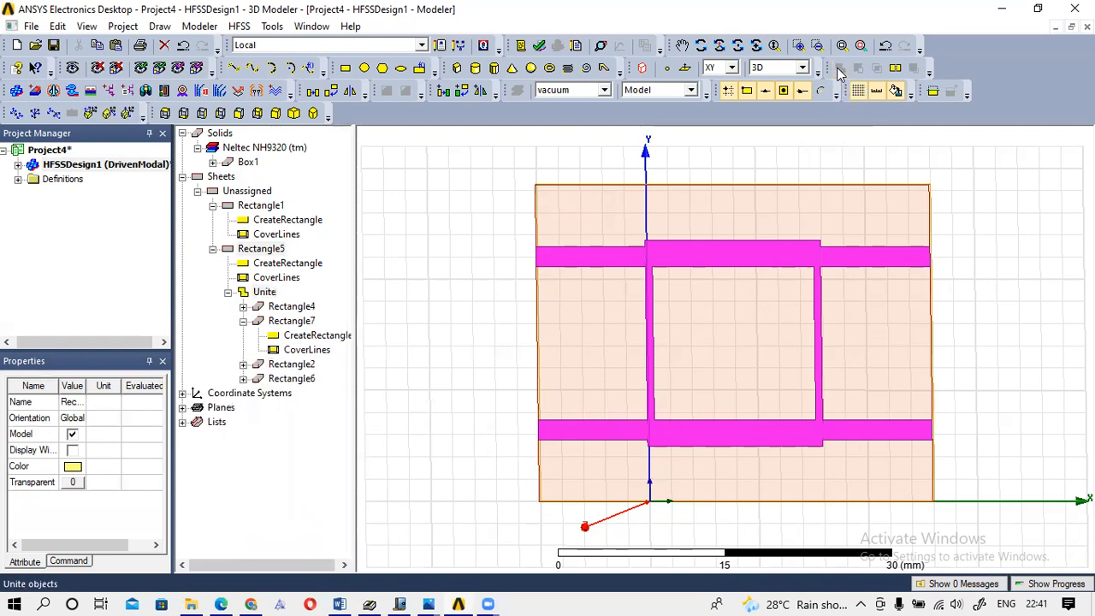
click(479, 219)
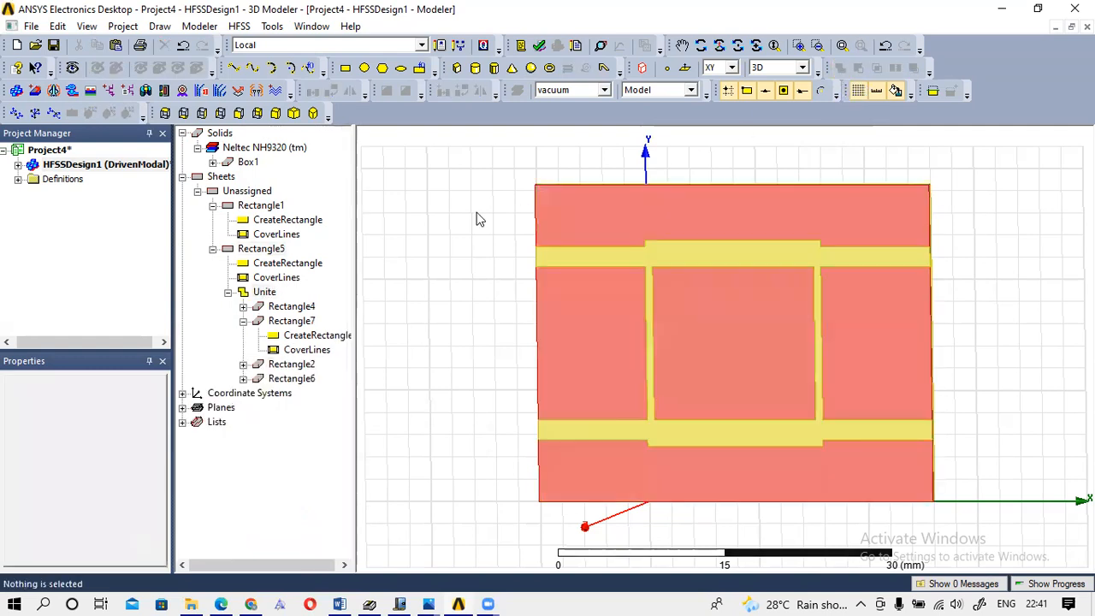